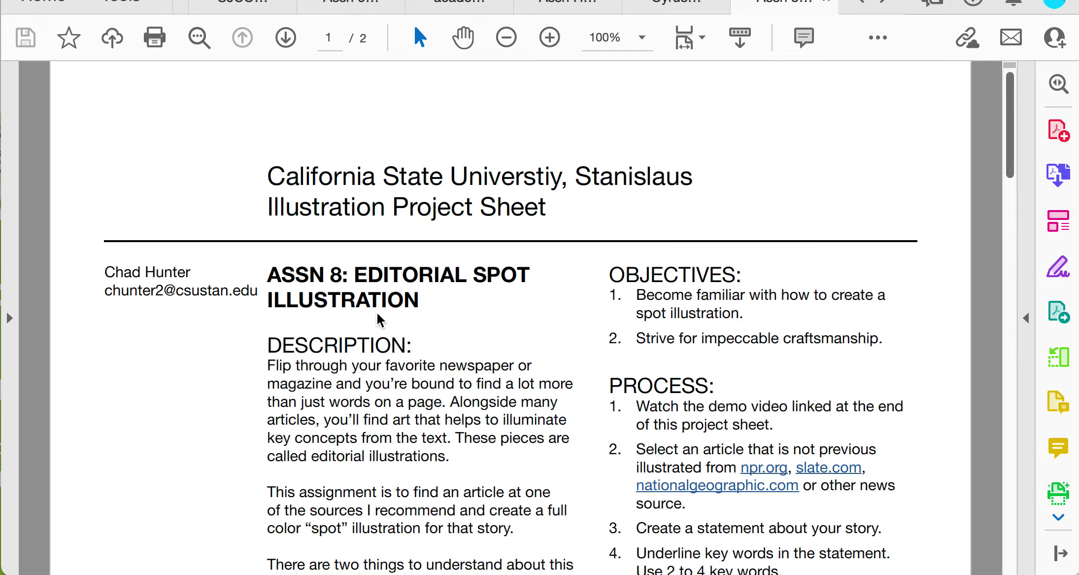
# Scroll up and down through the page currently on screen.
pyautogui.scroll(-5, 428, 401)
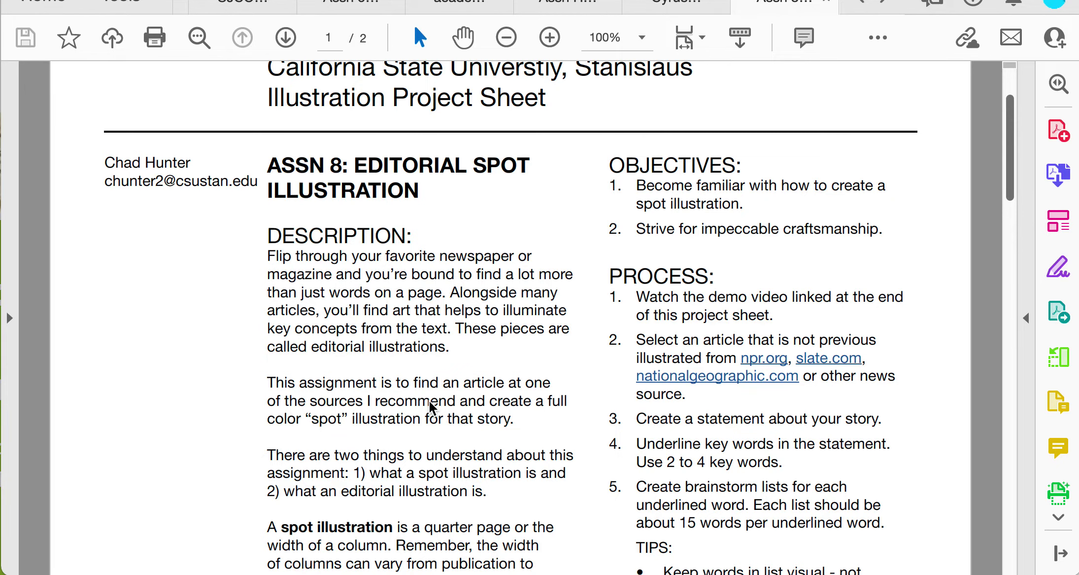
pyautogui.scroll(1, 429, 400)
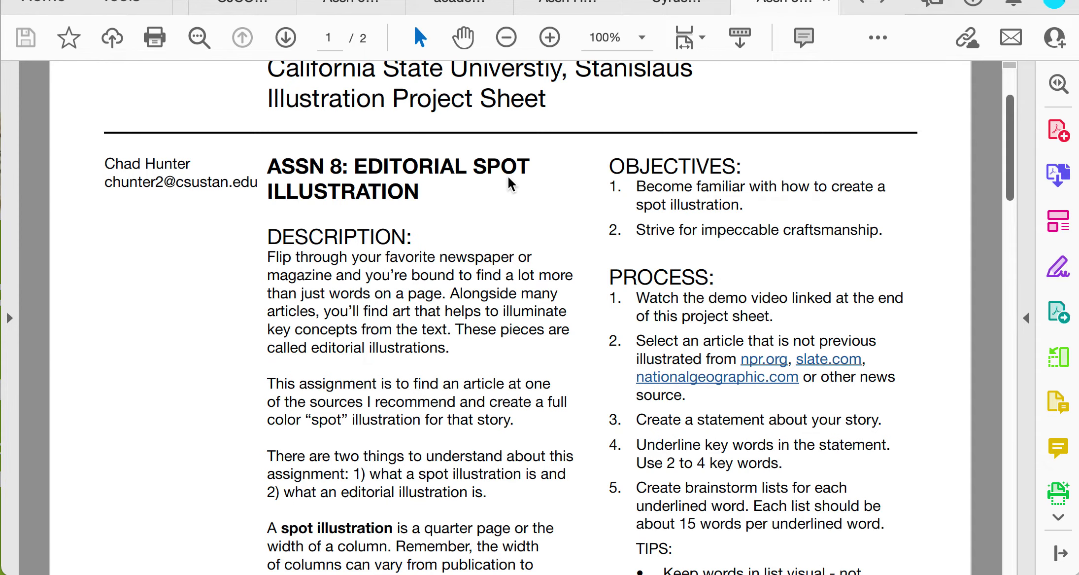
pyautogui.scroll(-2, 432, 400)
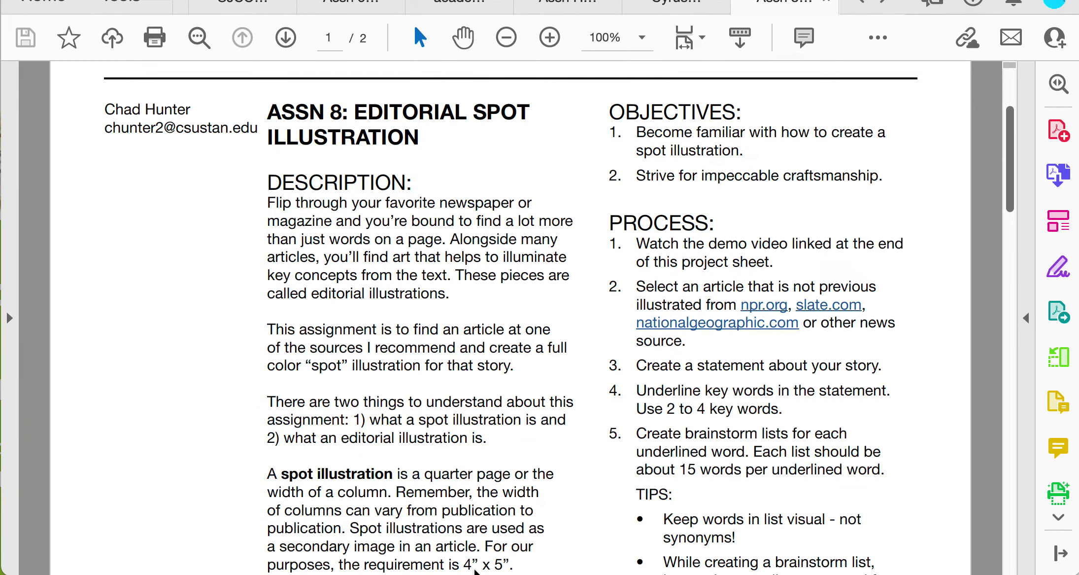
pyautogui.scroll(-2, 462, 450)
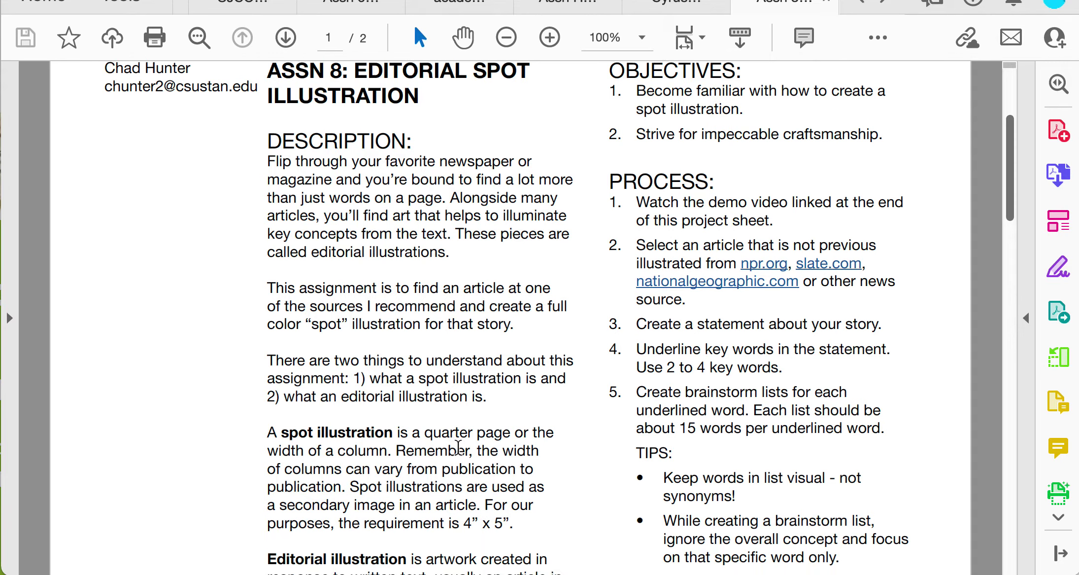
pyautogui.scroll(-3, 465, 473)
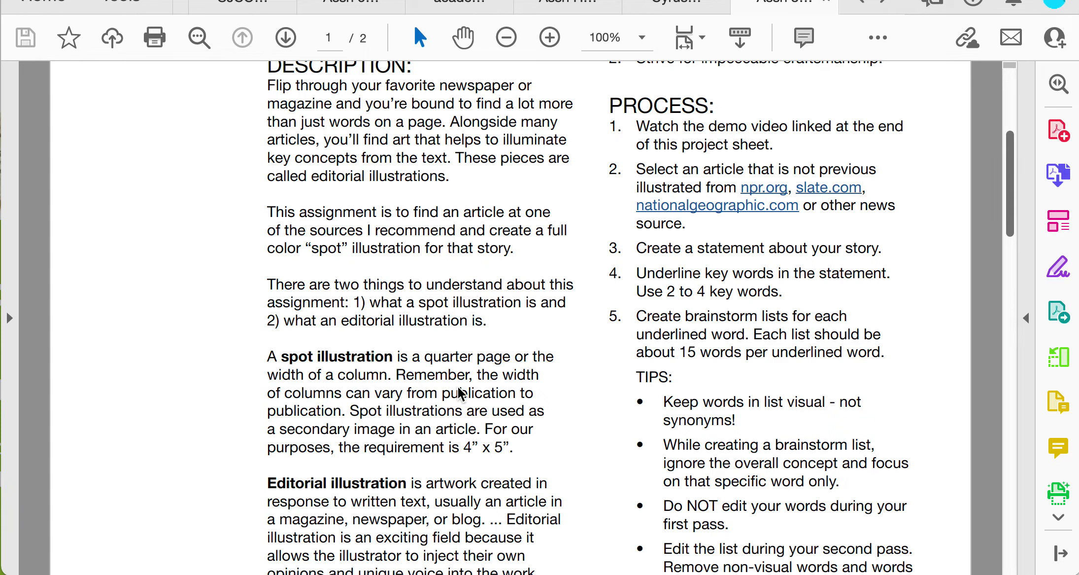
pyautogui.scroll(-1, 456, 388)
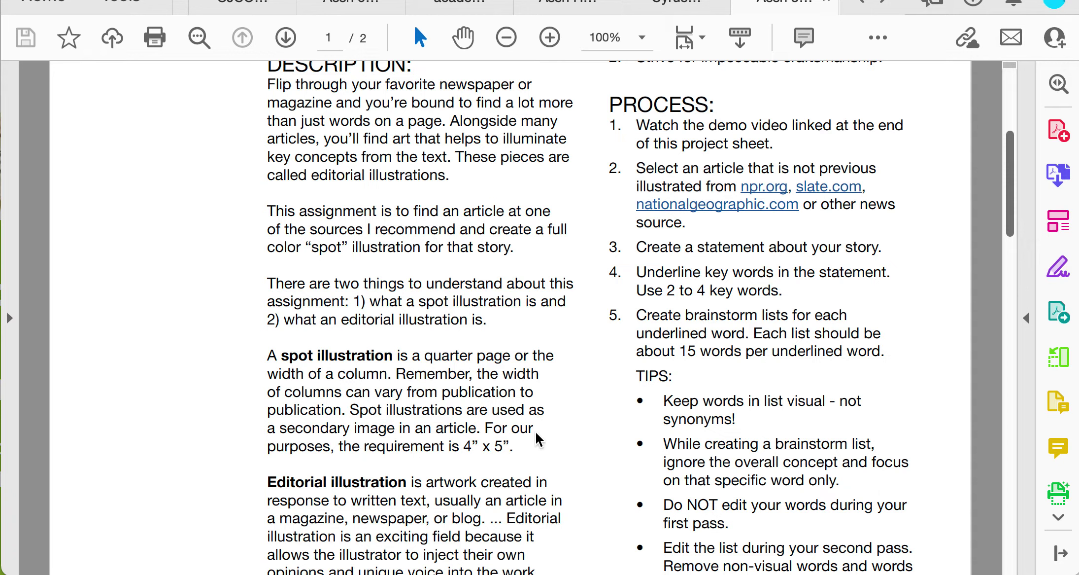
pyautogui.scroll(-1, 476, 461)
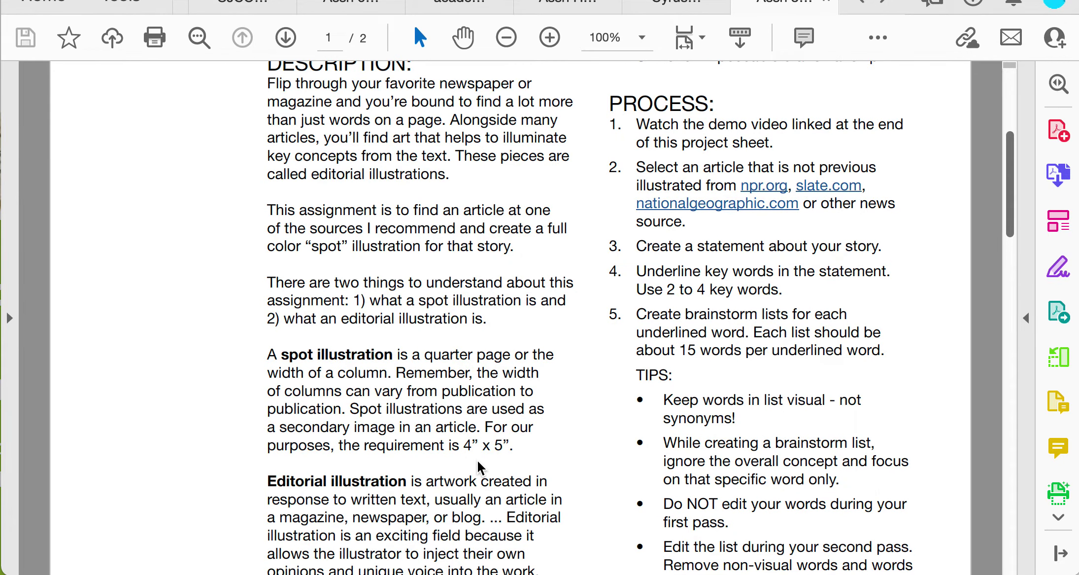
pyautogui.scroll(-1, 399, 330)
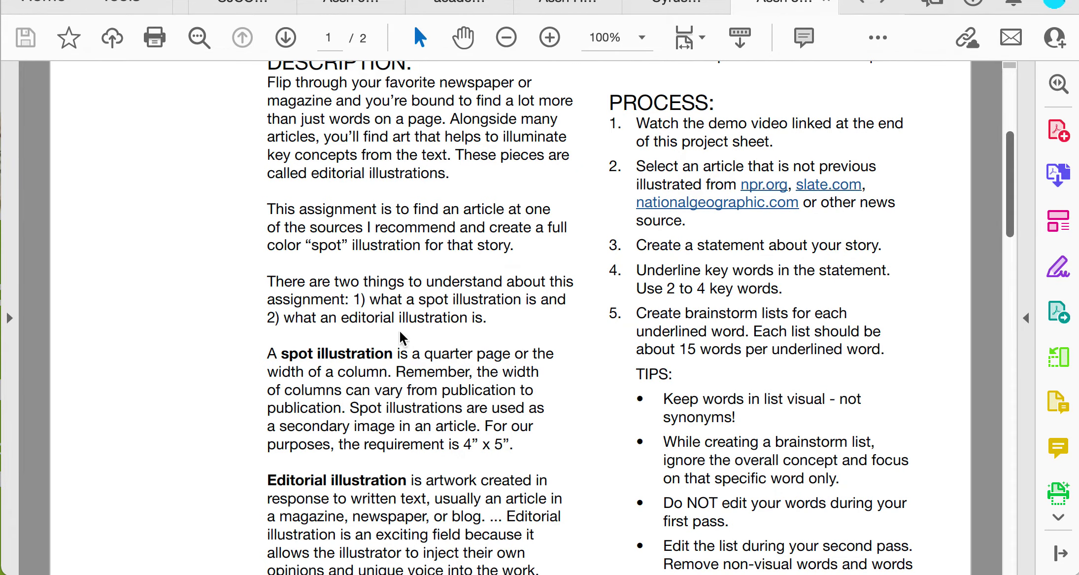
pyautogui.scroll(-5, 512, 409)
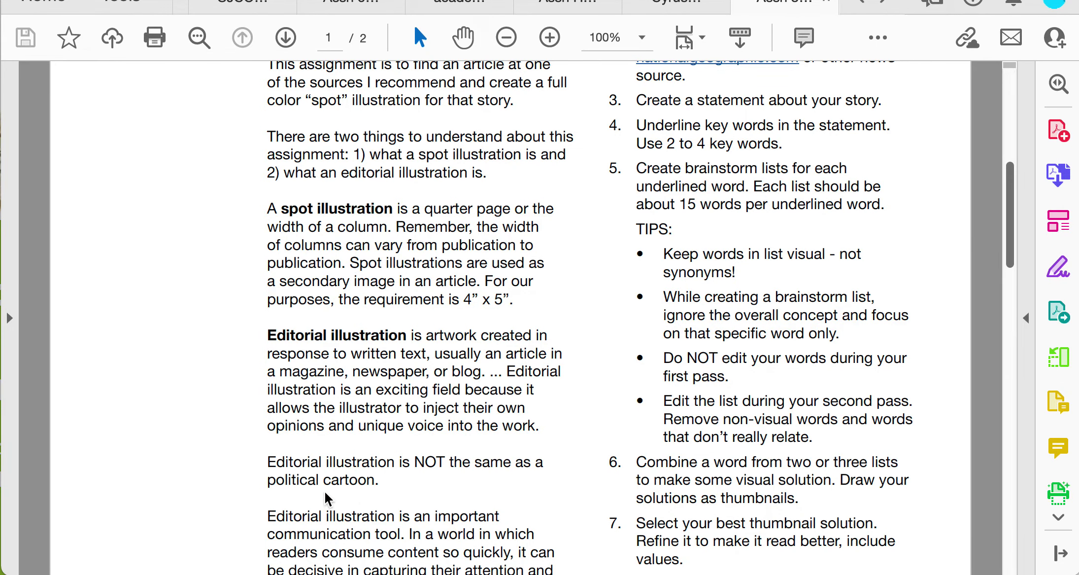
pyautogui.scroll(-3, 212, 484)
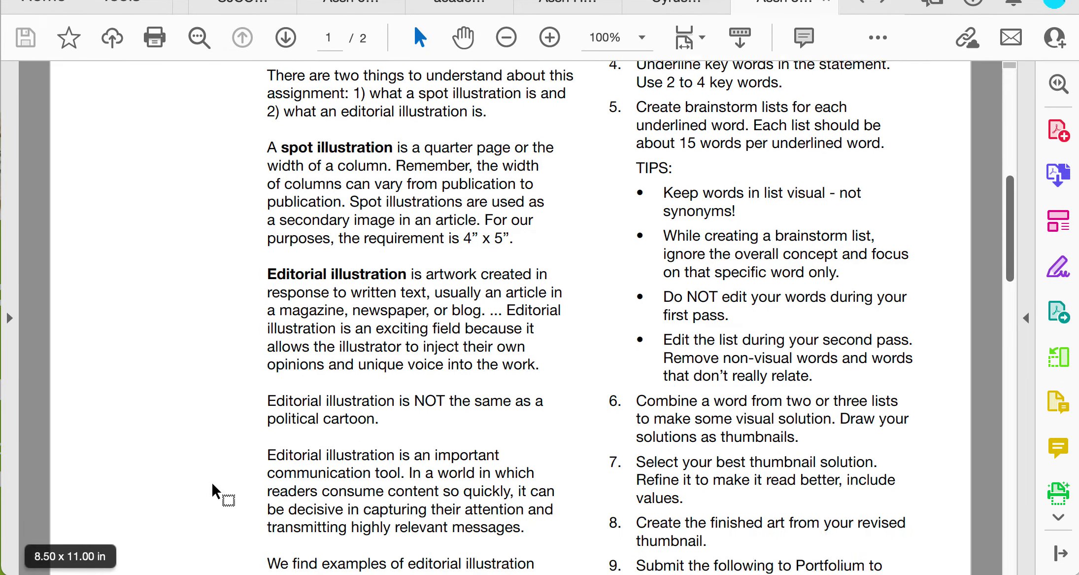
pyautogui.scroll(-5, 523, 407)
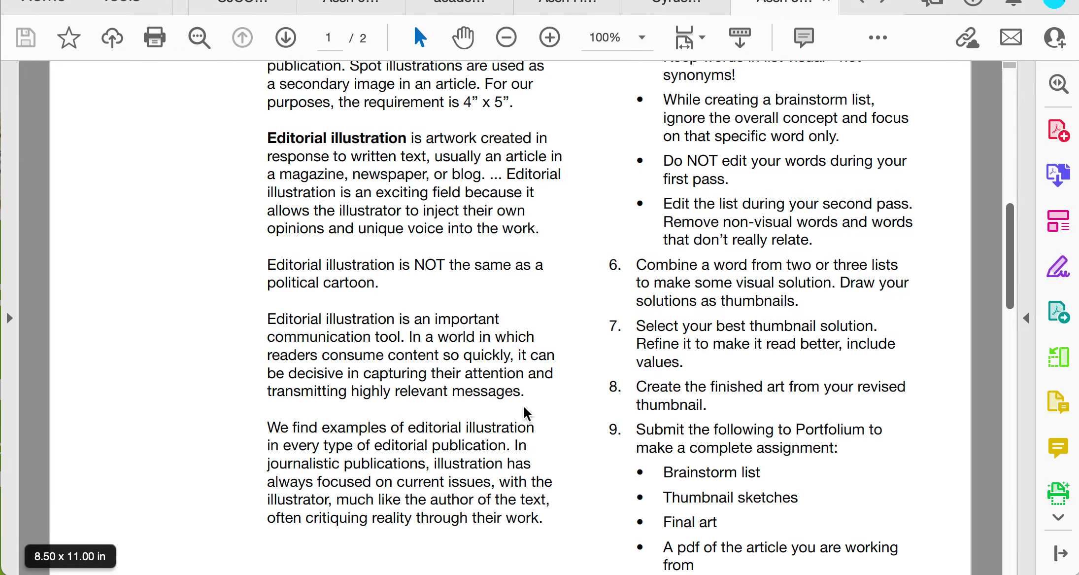
pyautogui.scroll(3, 448, 414)
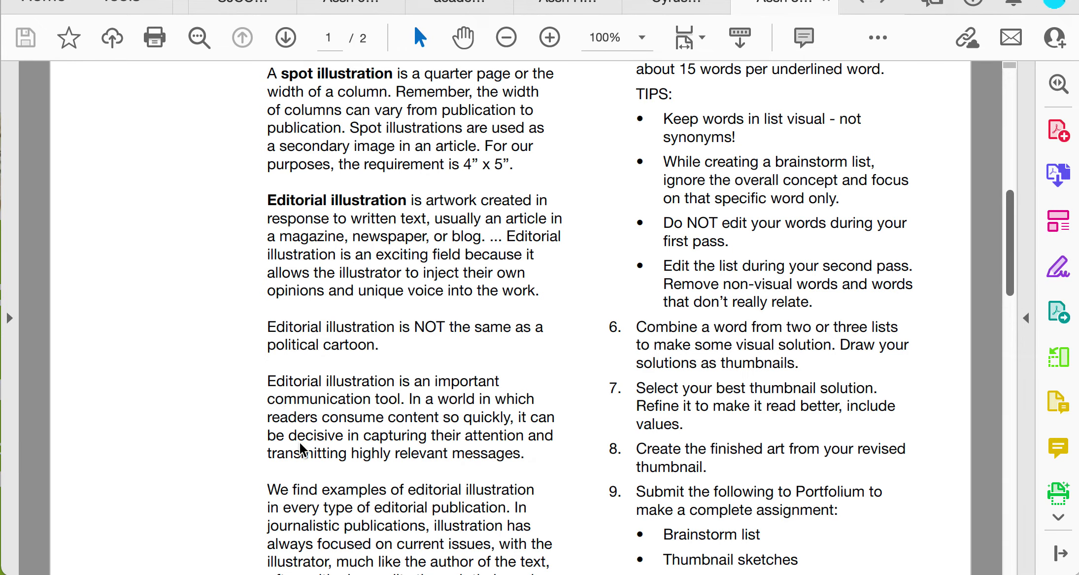
pyautogui.scroll(-8, 452, 380)
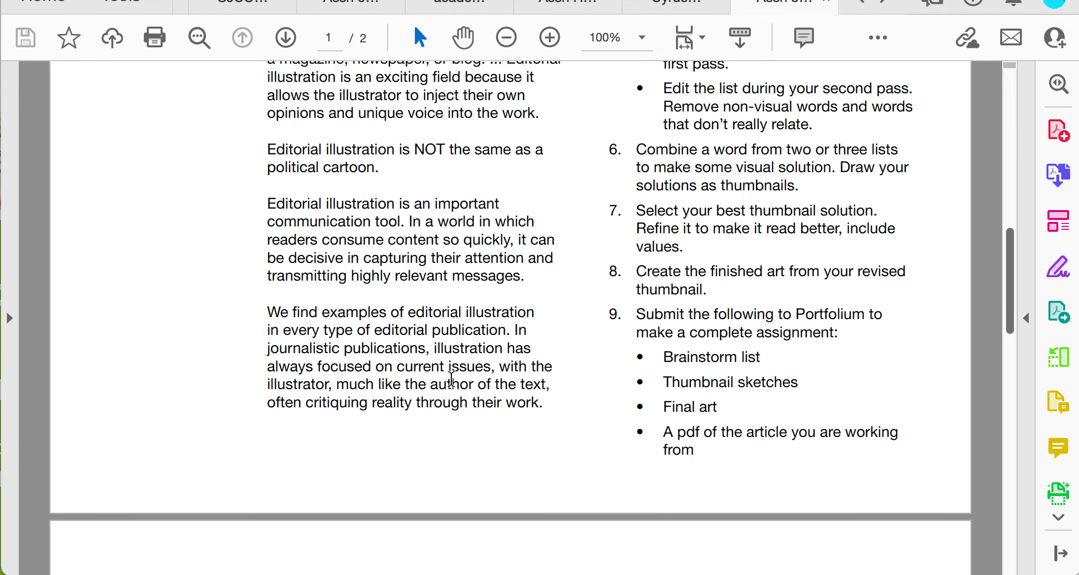
pyautogui.scroll(-9, 452, 379)
pyautogui.scroll(20, 452, 379)
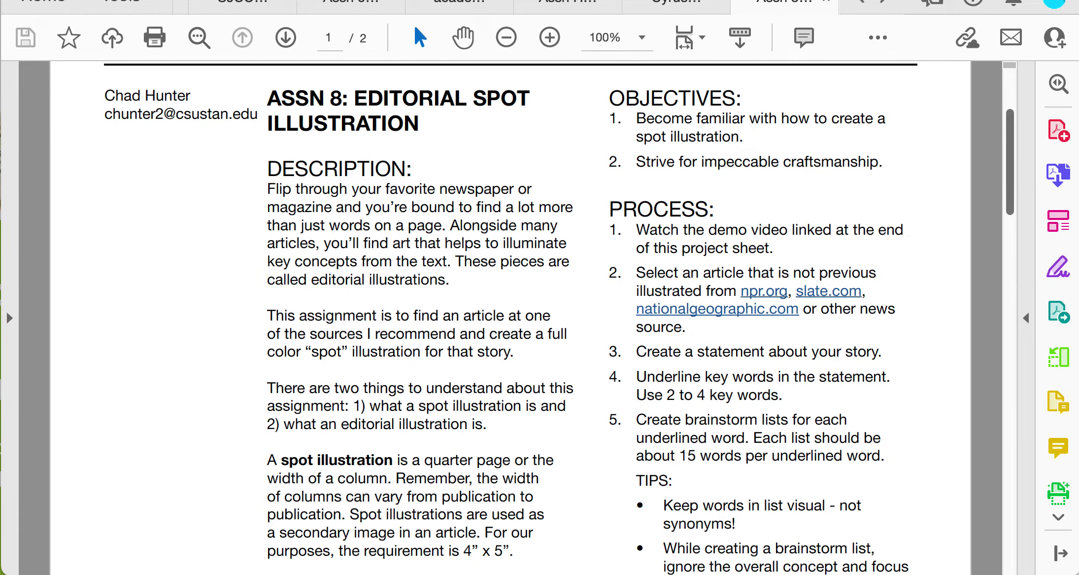
# Switch to Chrome's New York Times Book Review page and scroll down through the latest reviews.
pyautogui.press('super+Tab')
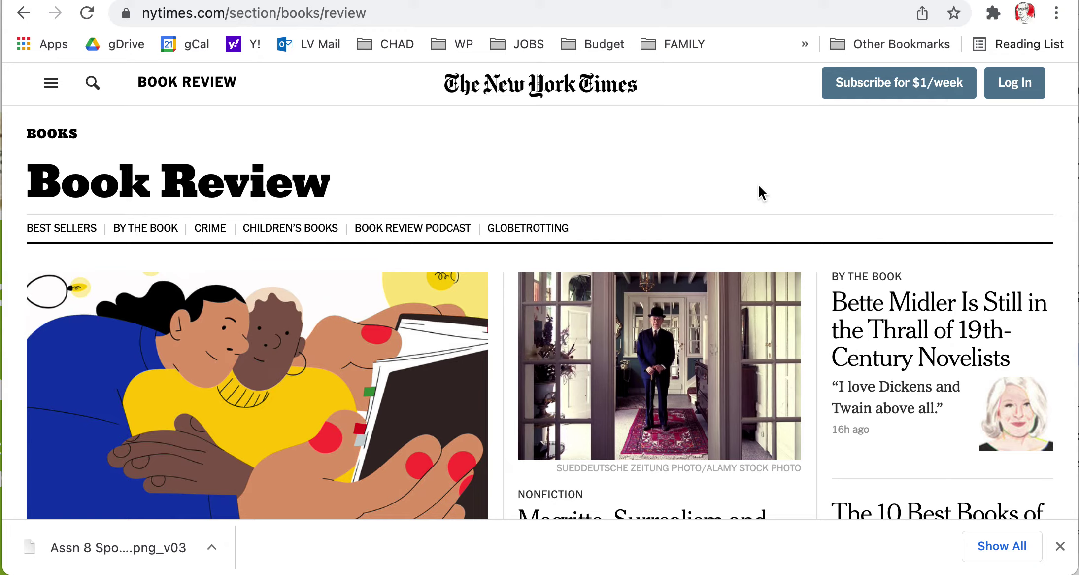
pyautogui.scroll(-5, 743, 217)
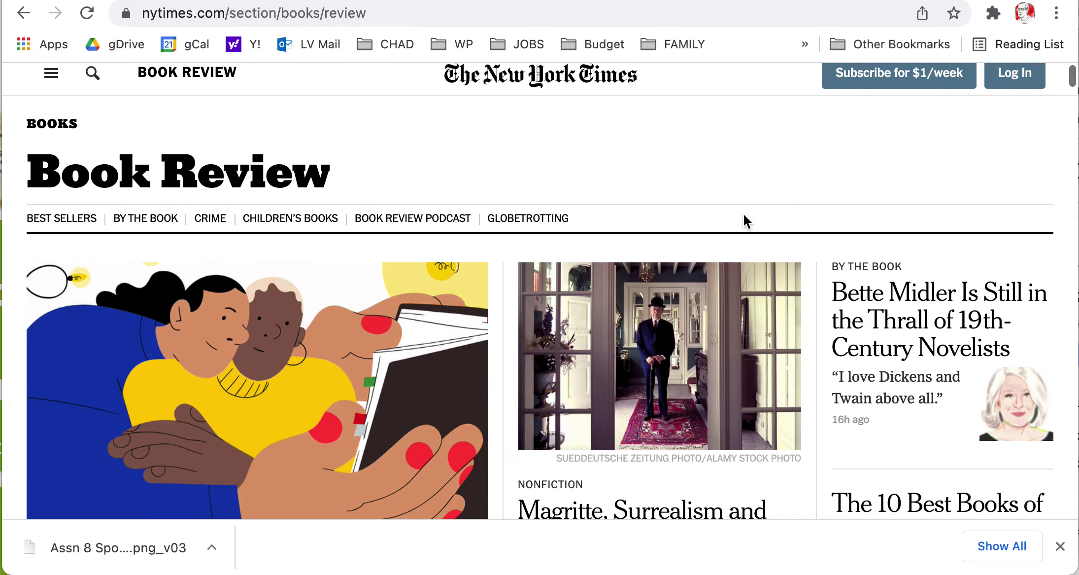
pyautogui.scroll(2, 744, 219)
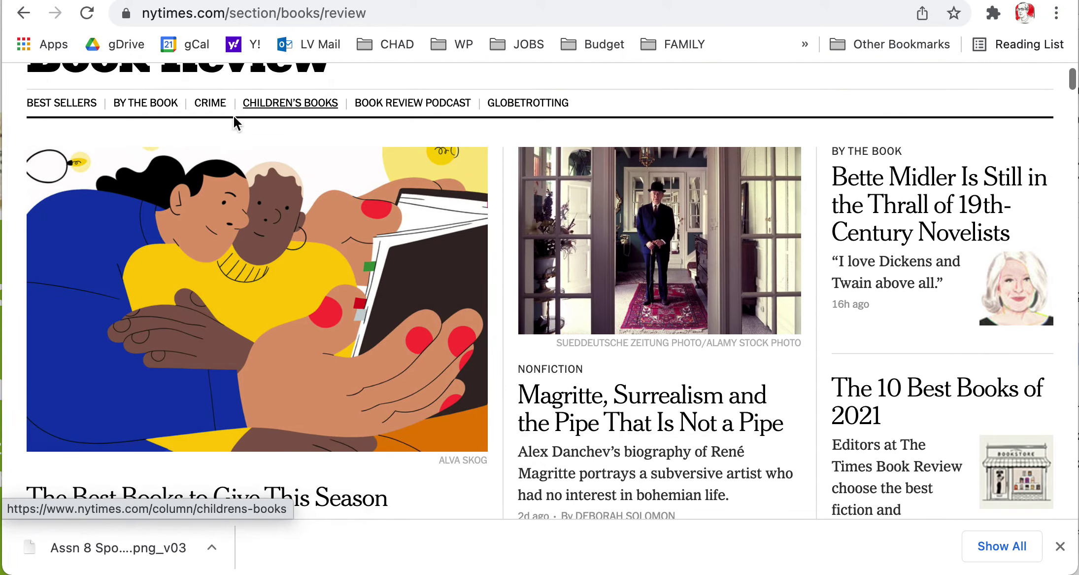
pyautogui.scroll(-1, 377, 269)
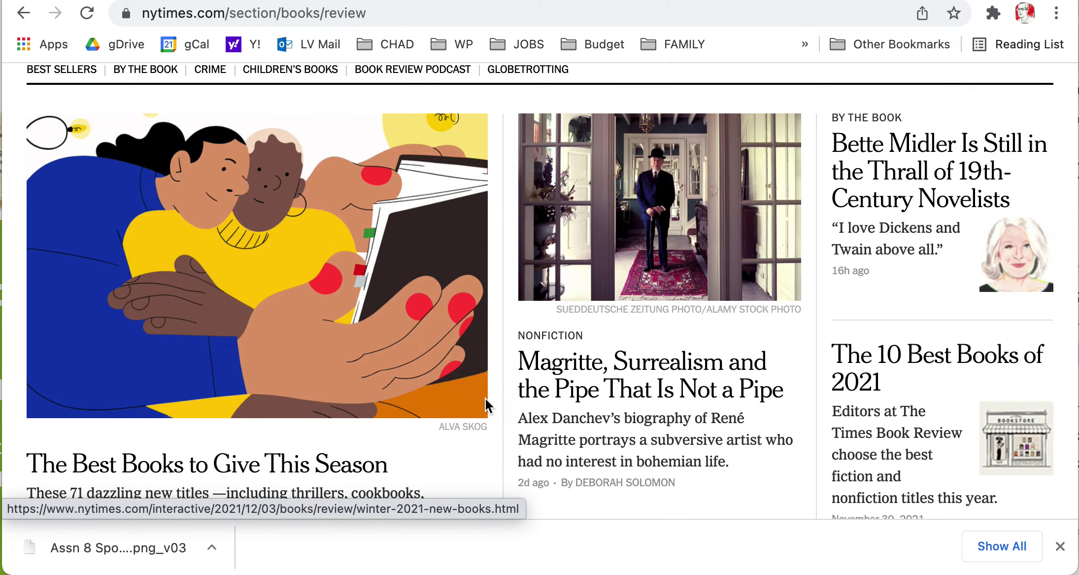
pyautogui.scroll(-2, 486, 399)
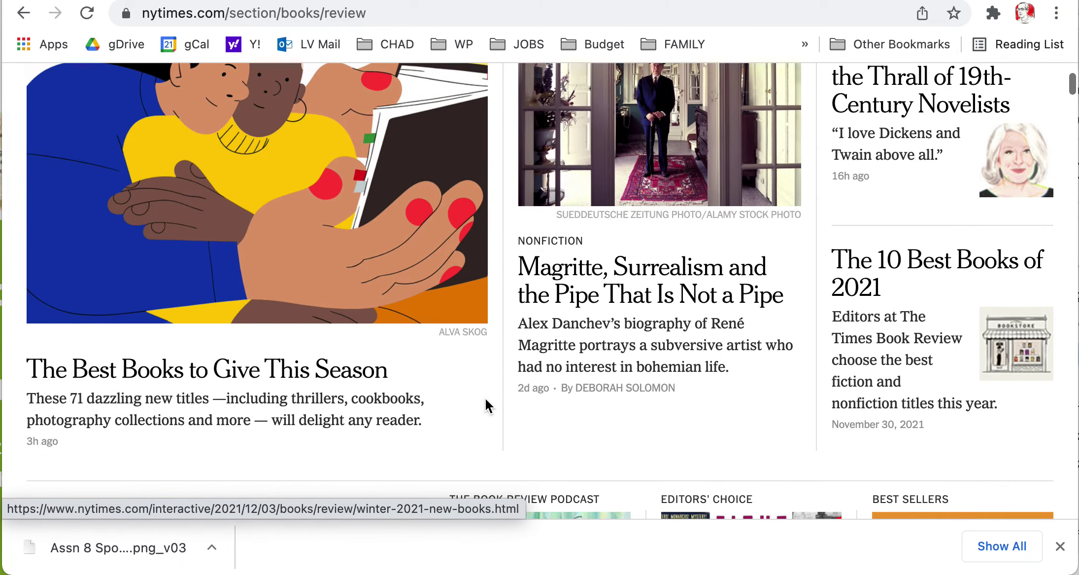
pyautogui.scroll(-7, 486, 398)
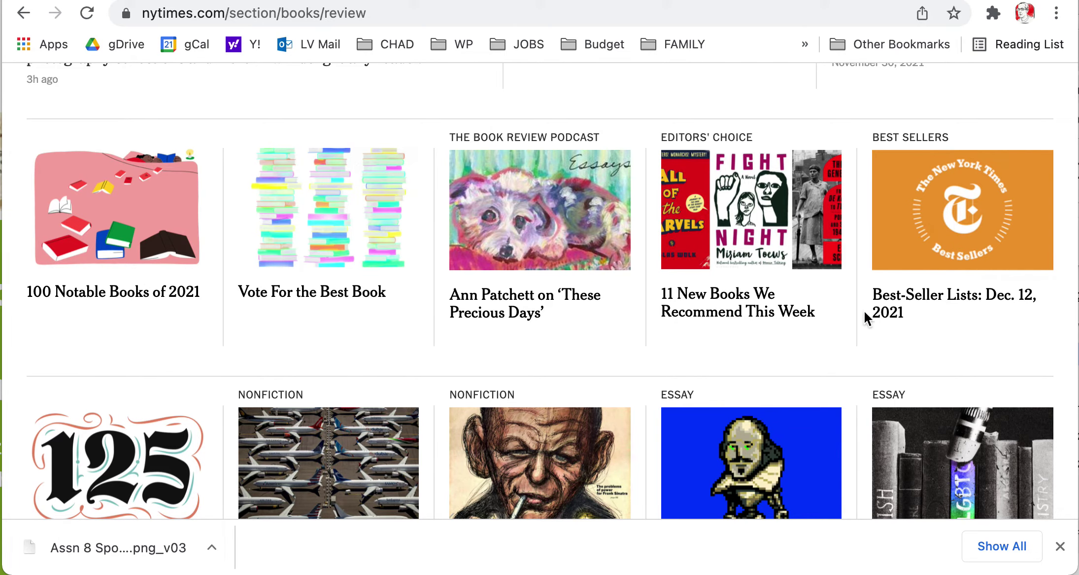
pyautogui.scroll(-3, 844, 325)
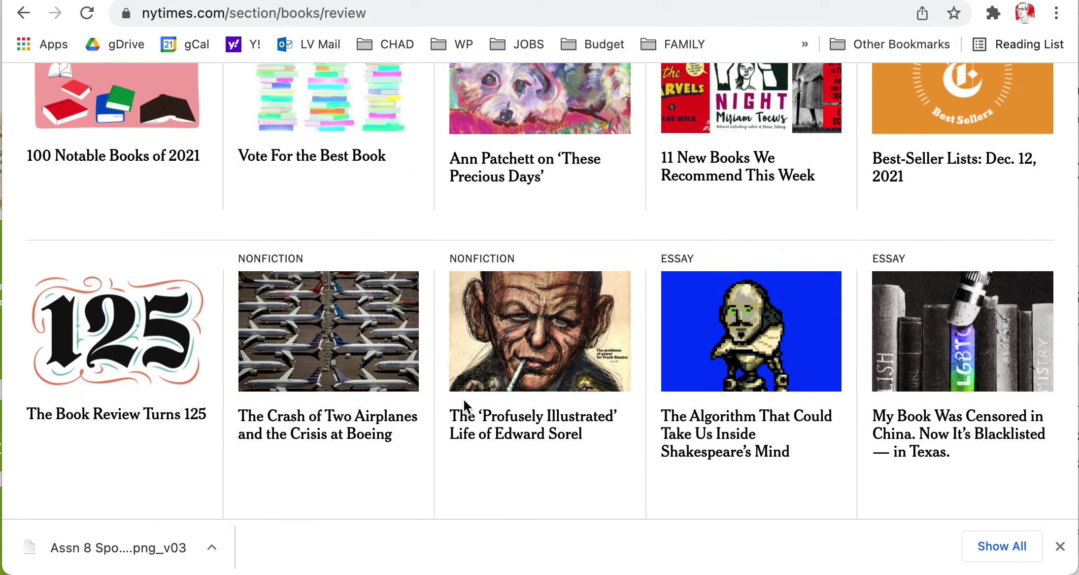
pyautogui.scroll(-3, 694, 371)
pyautogui.scroll(-15, 695, 370)
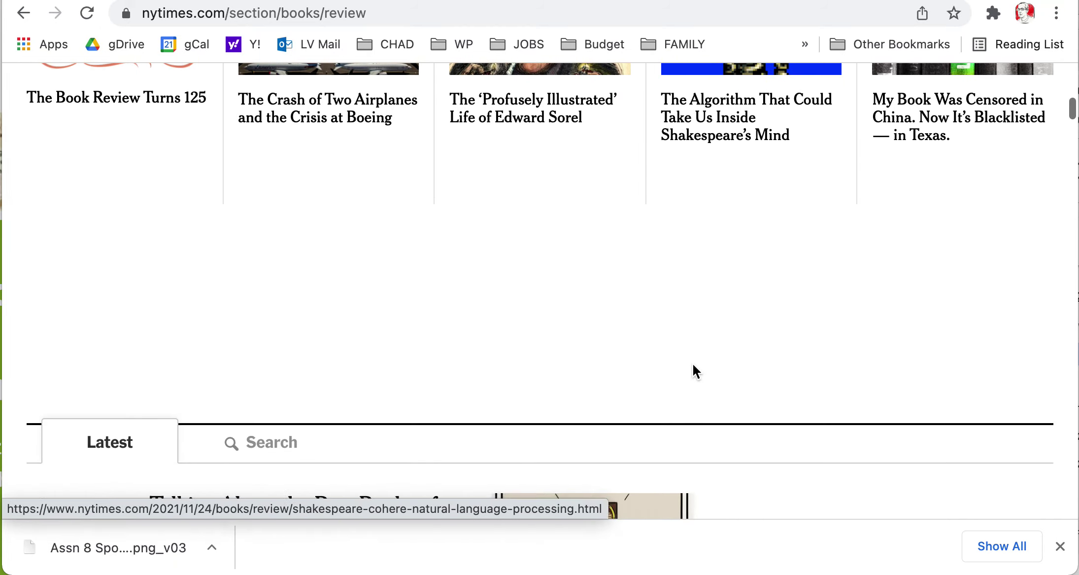
pyautogui.scroll(-10, 693, 365)
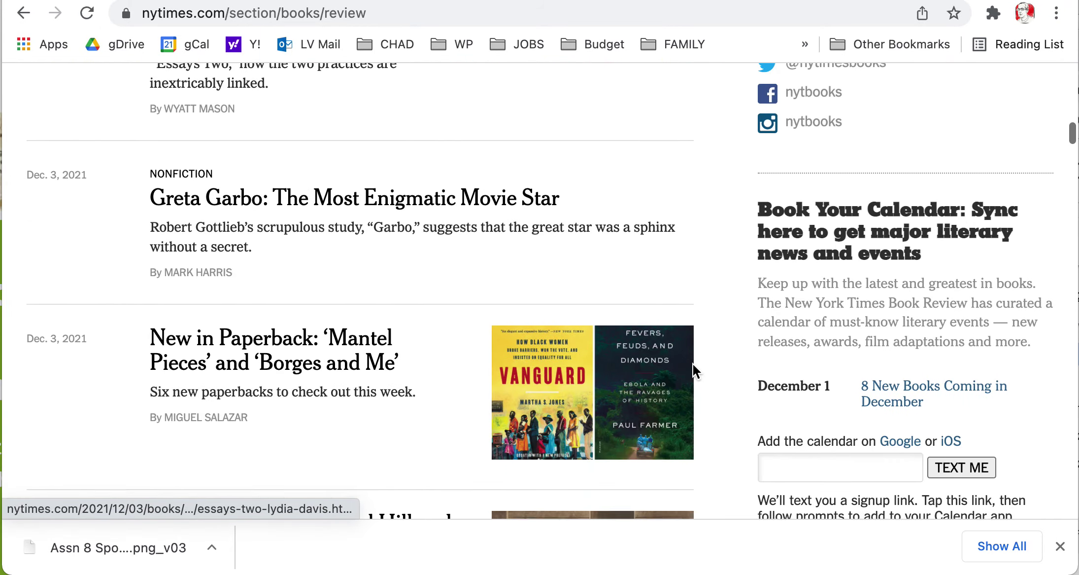
pyautogui.scroll(-2, 694, 370)
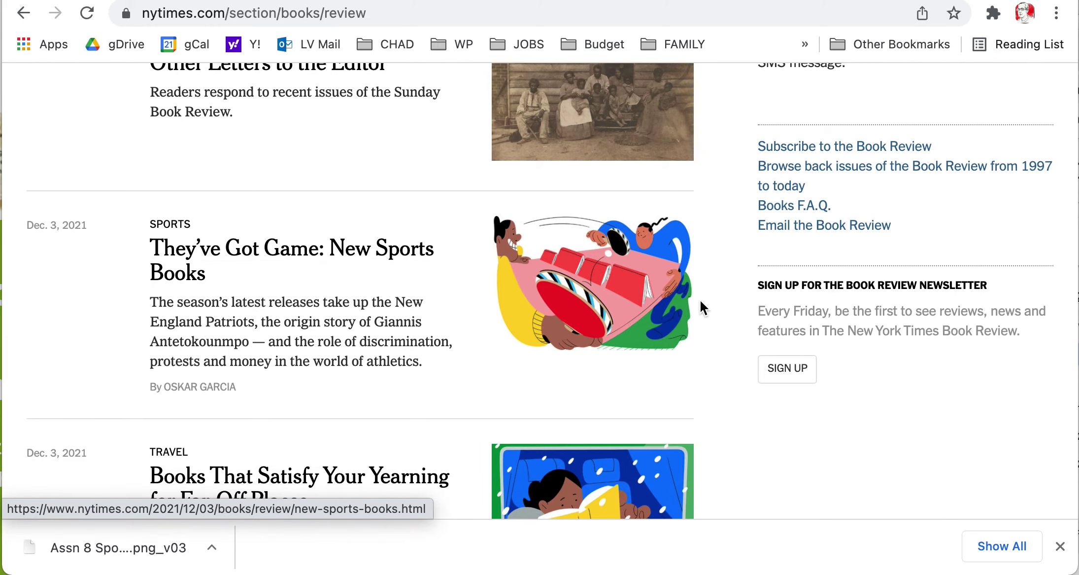
pyautogui.scroll(-4, 699, 305)
pyautogui.scroll(-20, 700, 309)
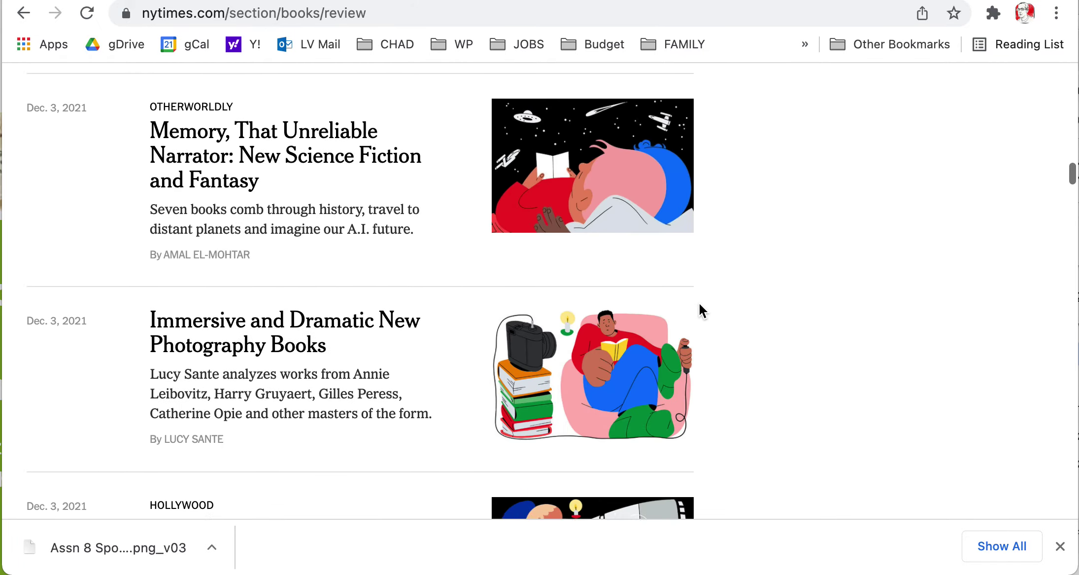
pyautogui.scroll(-20, 701, 310)
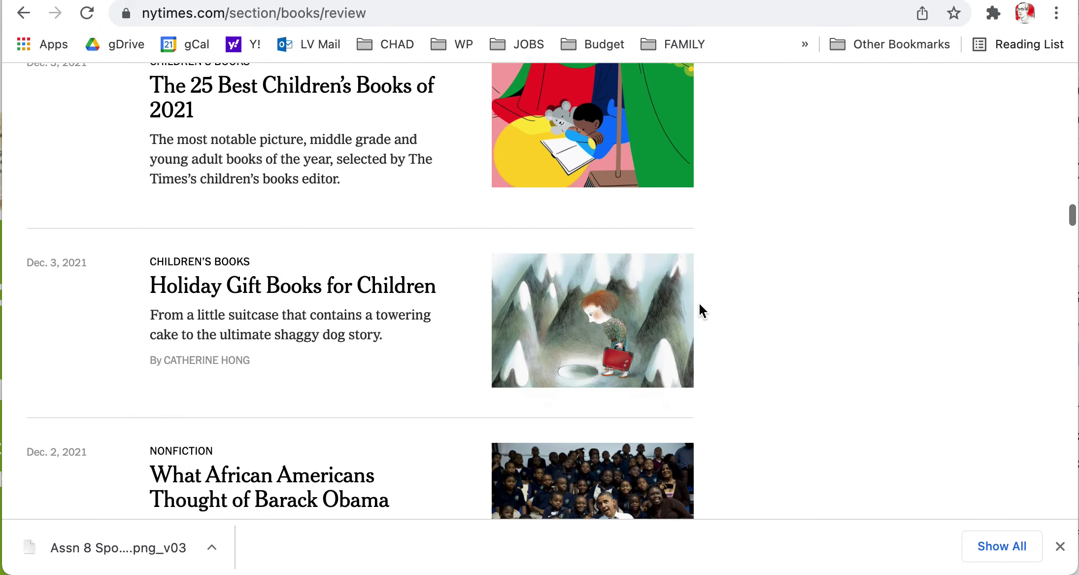
# Scroll down through the NYT Book Review article list.
pyautogui.scroll(5, 701, 310)
pyautogui.scroll(3, 698, 302)
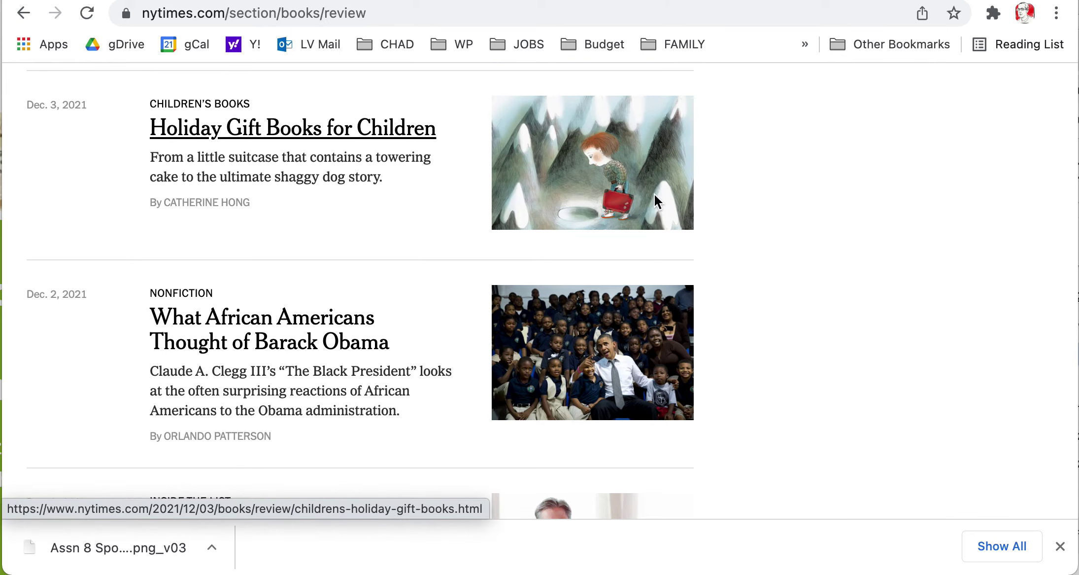
pyautogui.scroll(-10, 654, 194)
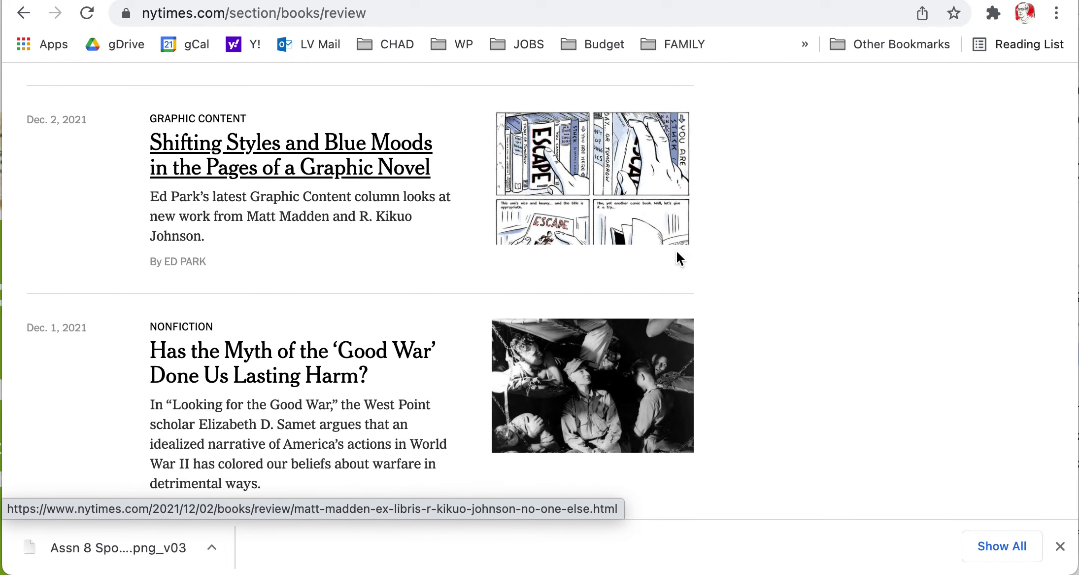
pyautogui.scroll(-5, 677, 257)
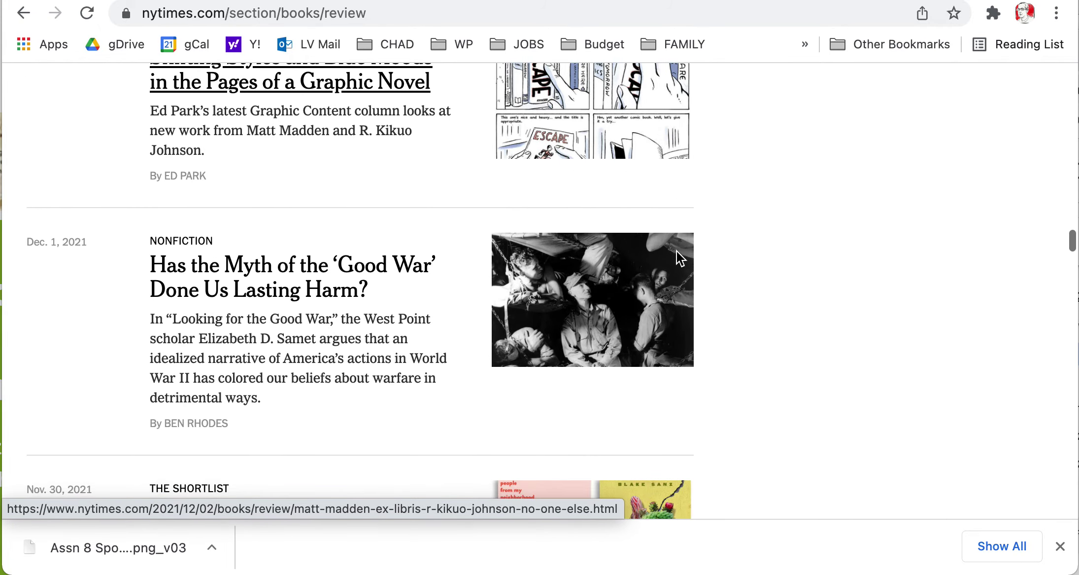
pyautogui.scroll(-10, 677, 257)
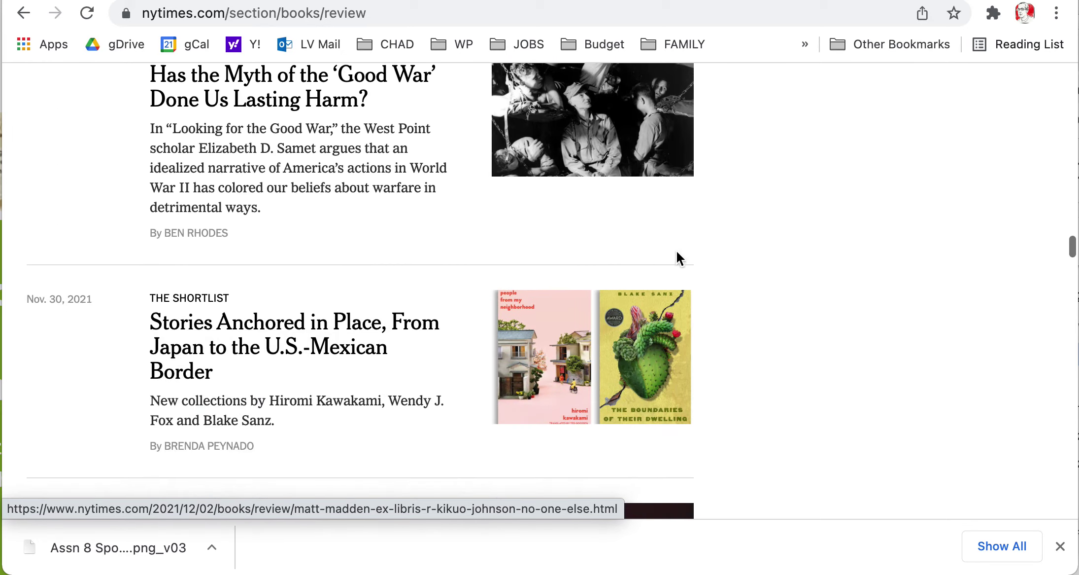
pyautogui.scroll(-5, 676, 252)
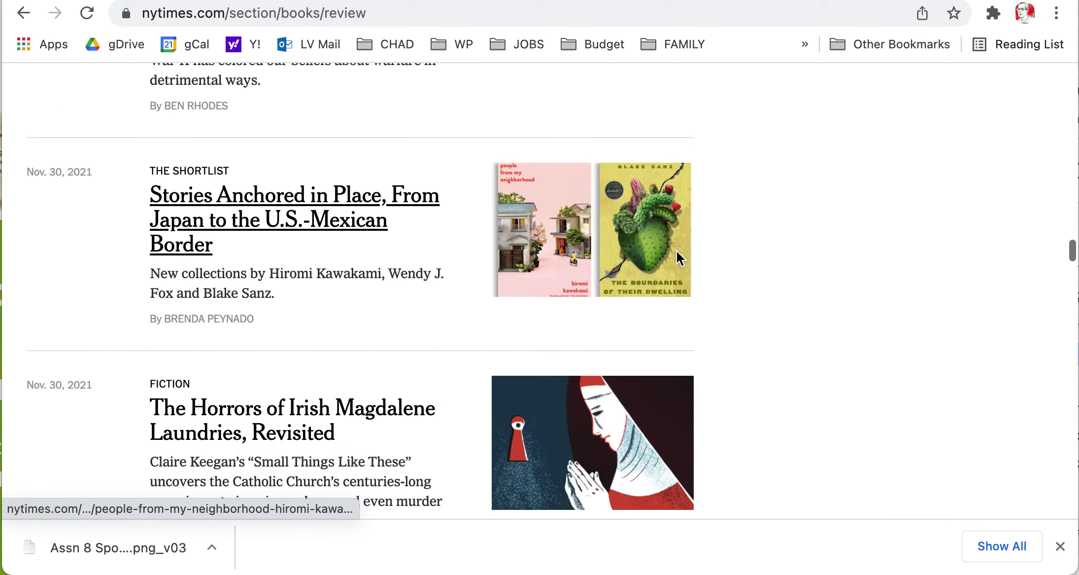
pyautogui.scroll(-2, 676, 257)
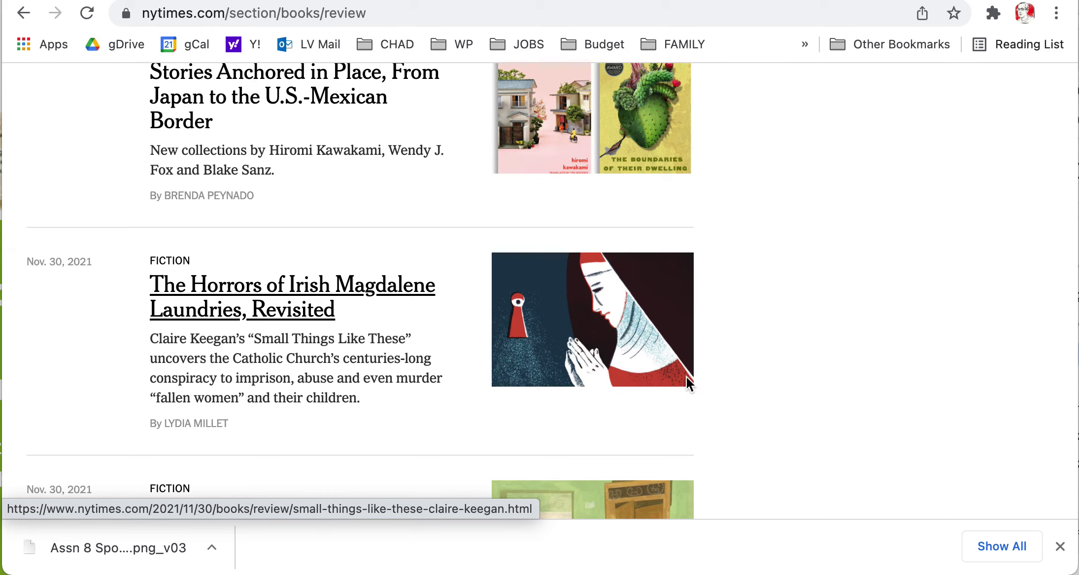
pyautogui.scroll(-9, 689, 377)
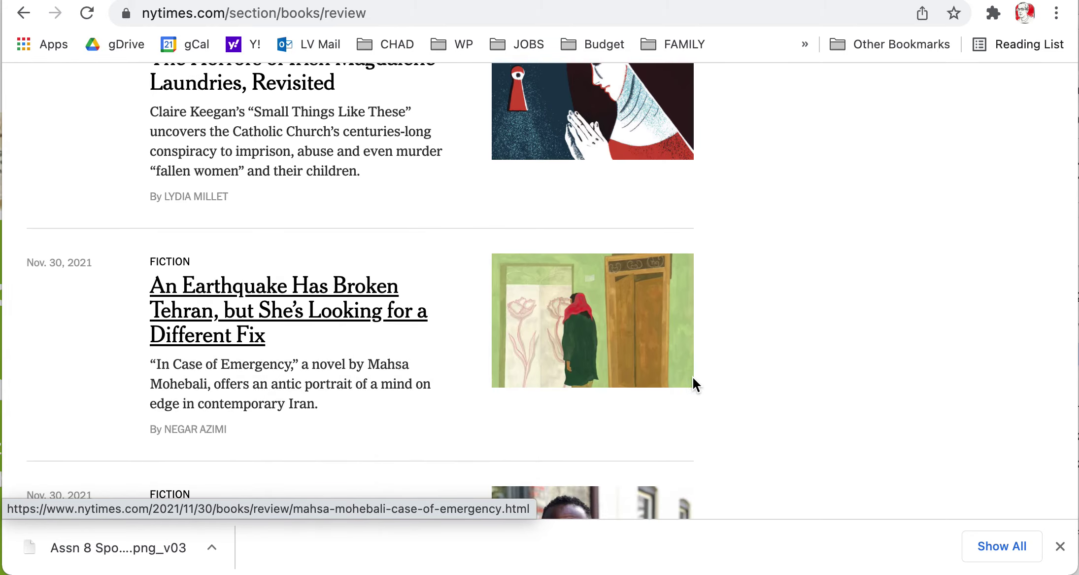
pyautogui.scroll(-15, 693, 377)
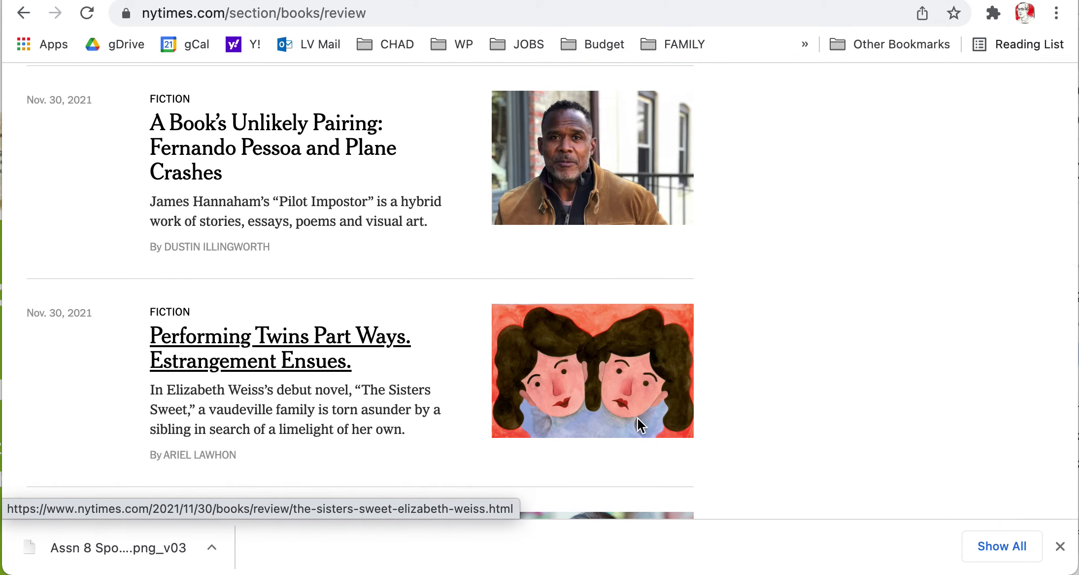
pyautogui.scroll(-9, 728, 400)
pyautogui.scroll(-5, 729, 399)
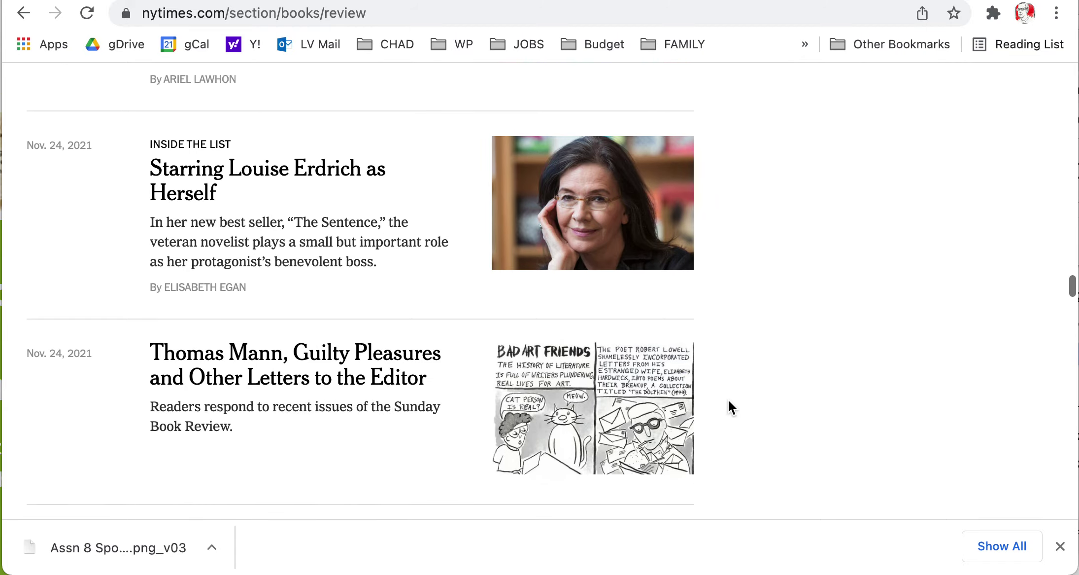
pyautogui.scroll(5, 728, 399)
pyautogui.scroll(-8, 728, 399)
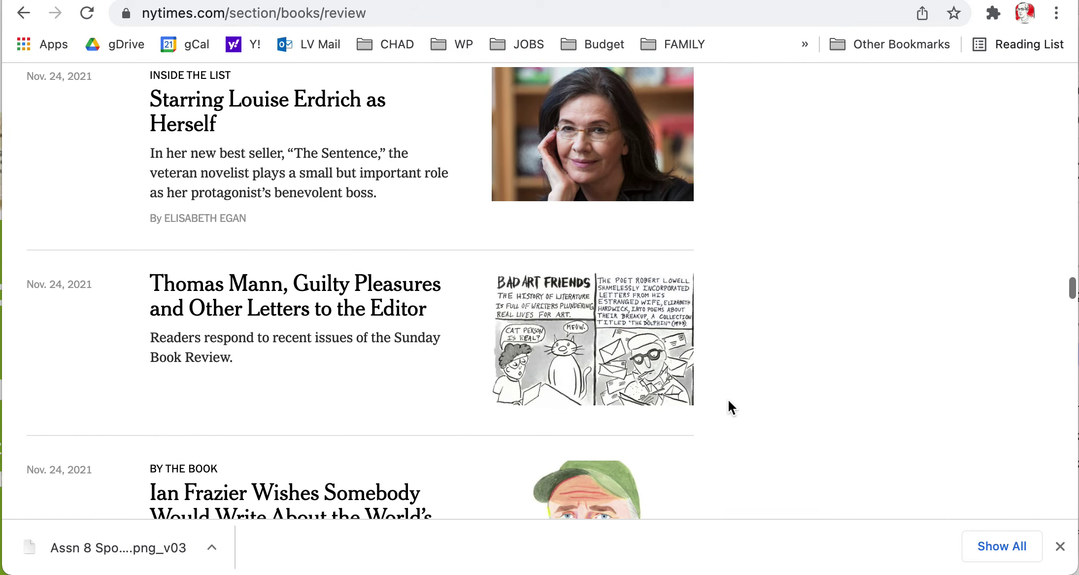
pyautogui.scroll(-5, 728, 399)
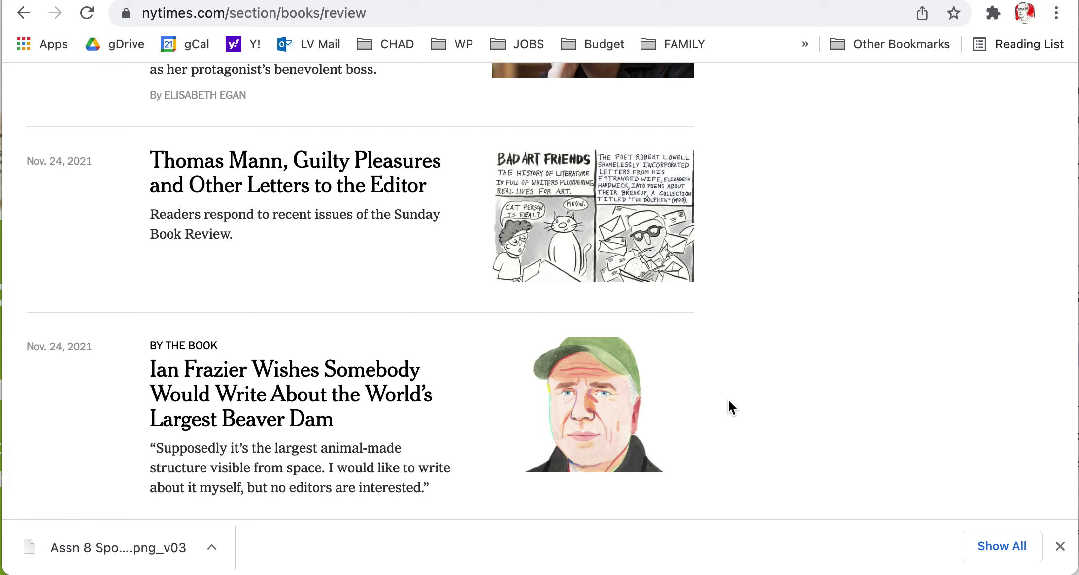
pyautogui.scroll(-2, 729, 399)
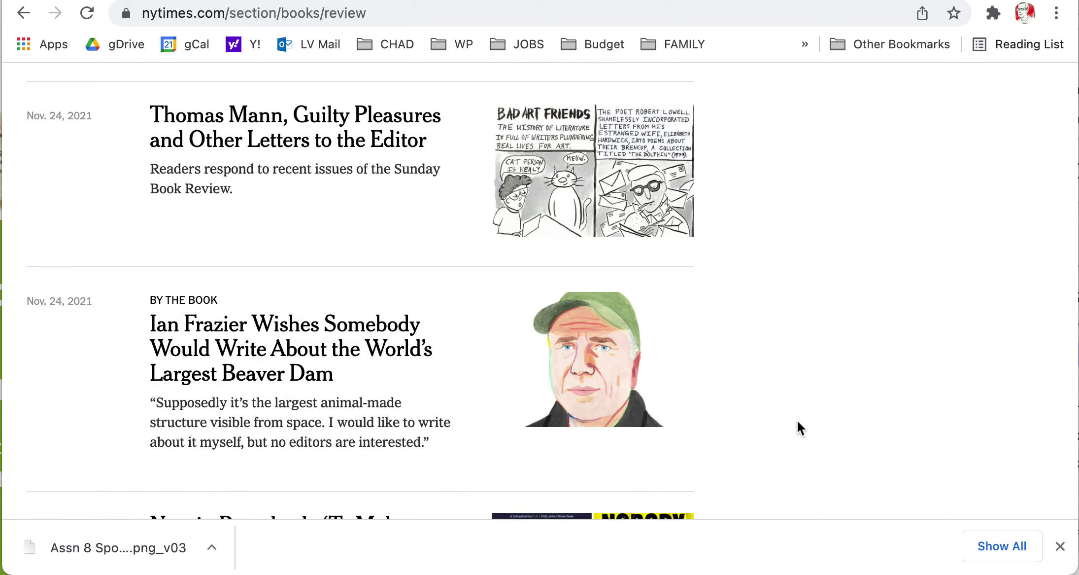
pyautogui.scroll(-16, 798, 422)
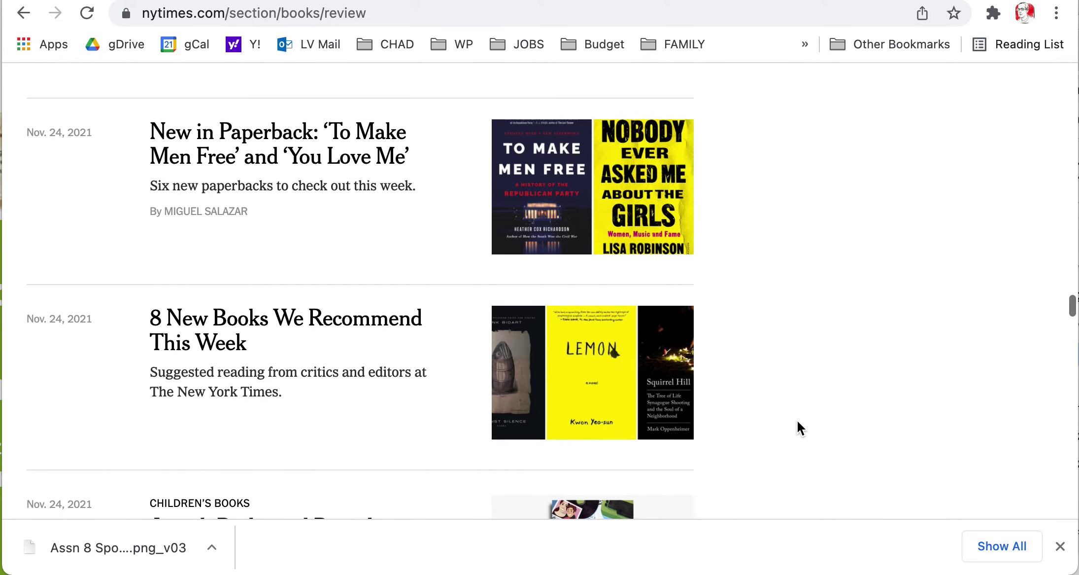
pyautogui.scroll(-10, 798, 421)
pyautogui.scroll(-8, 798, 421)
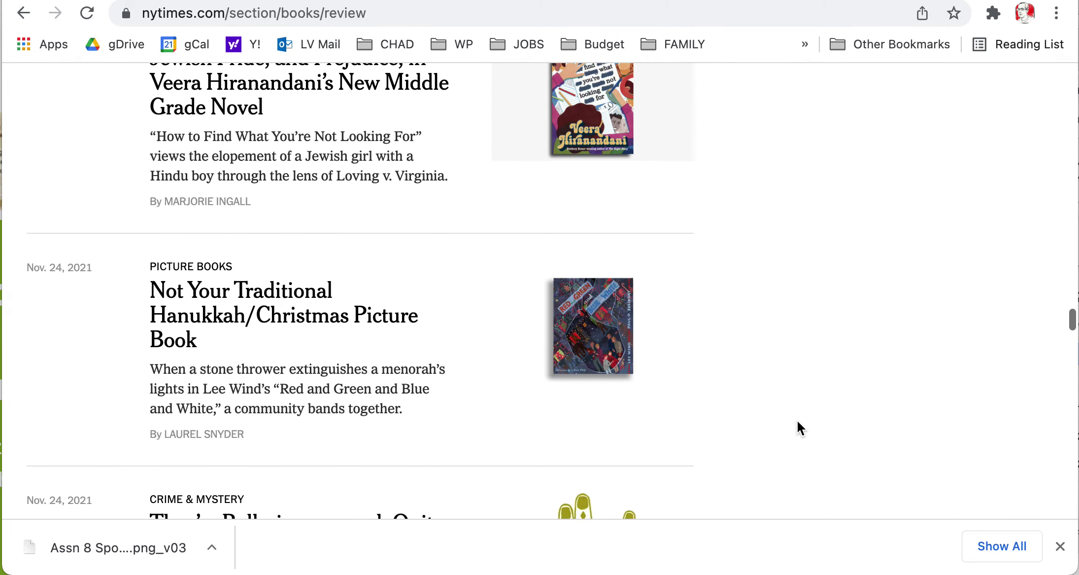
# Scroll back up and return to the Communication Arts Illustration/Editorial gallery.
pyautogui.scroll(20, 798, 421)
pyautogui.scroll(20, 797, 420)
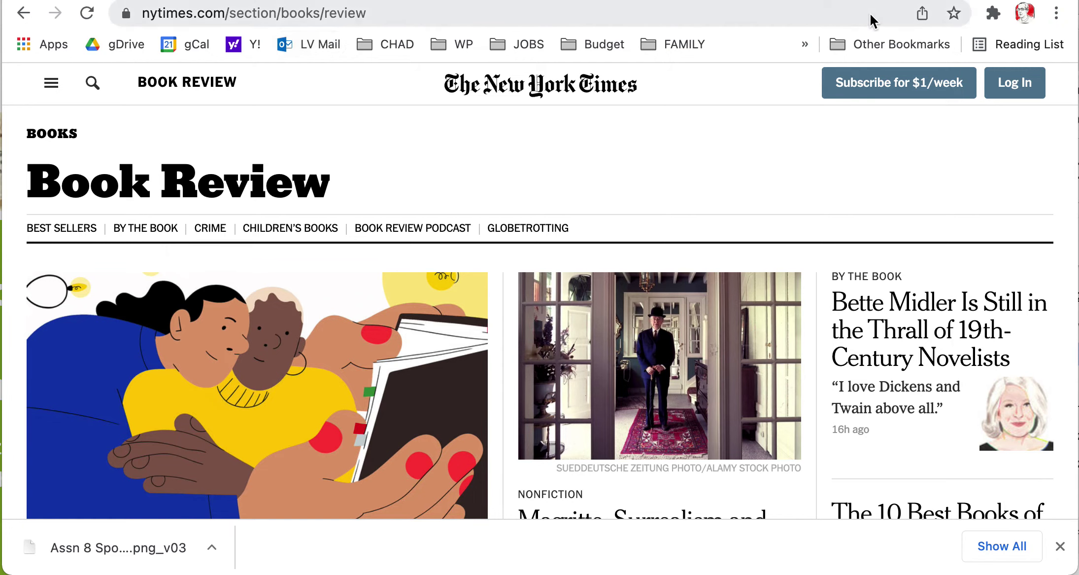
pyautogui.press('super+bracketleft')
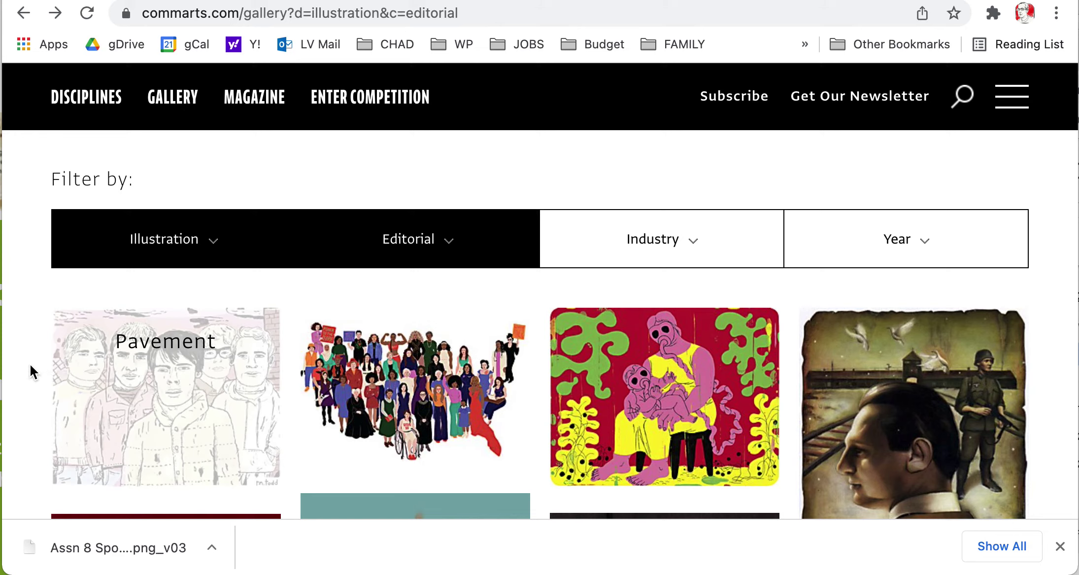
pyautogui.scroll(-5, 28, 365)
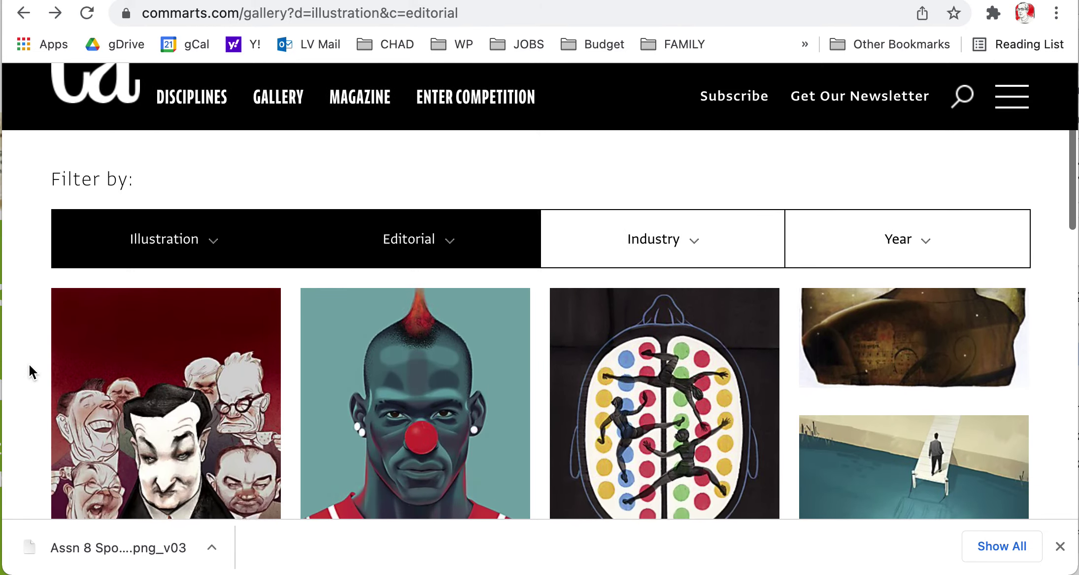
pyautogui.scroll(-2, 29, 365)
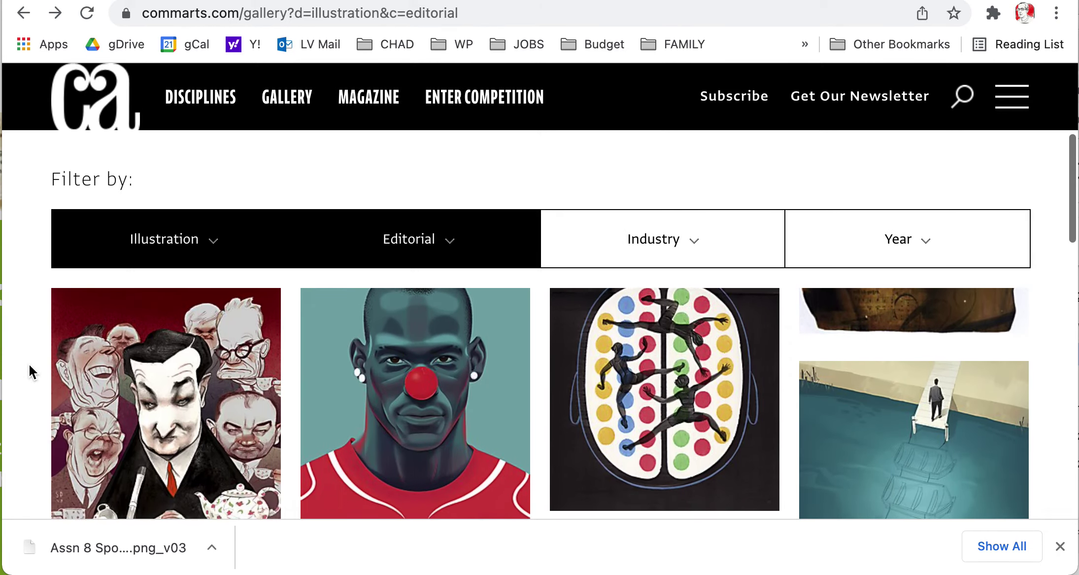
pyautogui.scroll(-4, 29, 364)
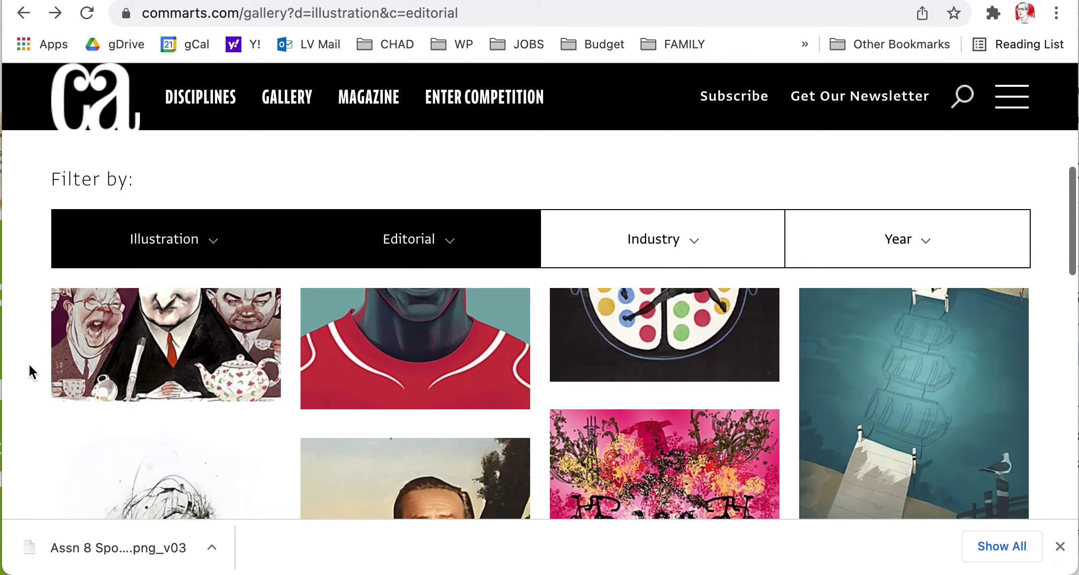
pyautogui.scroll(-1, 29, 365)
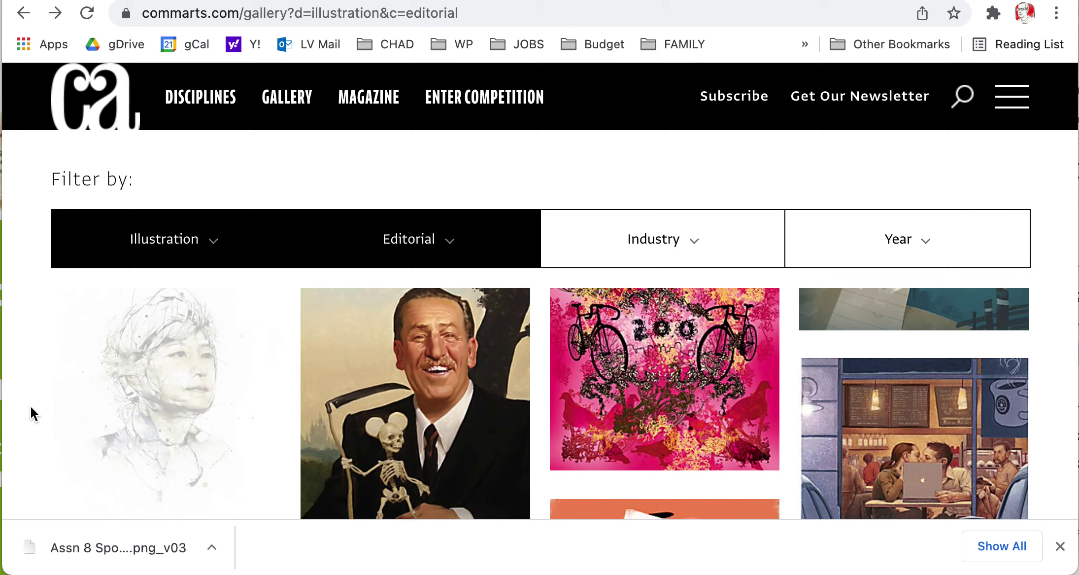
pyautogui.scroll(-6, 30, 400)
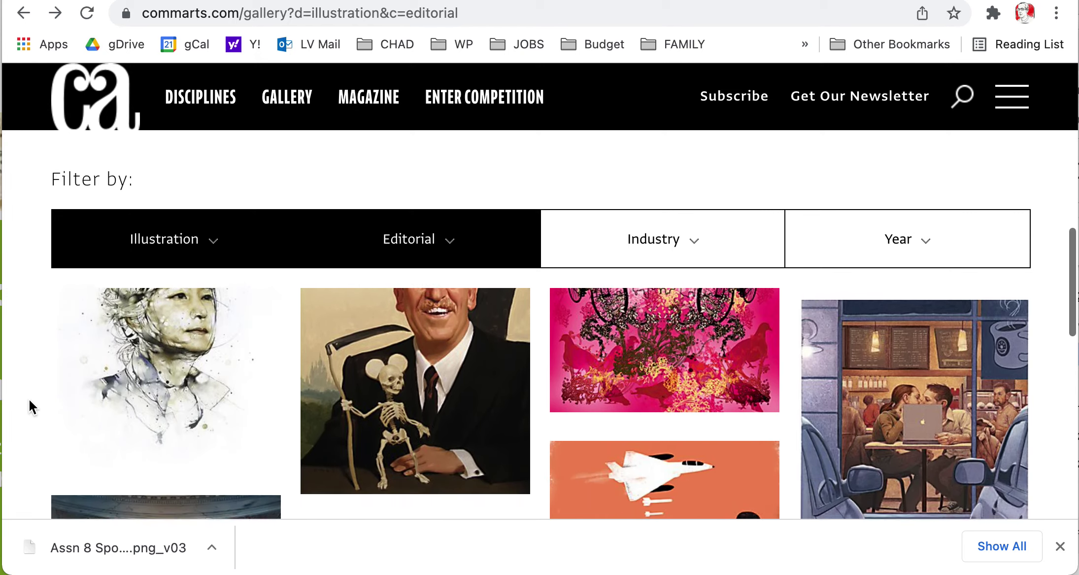
pyautogui.scroll(-7, 29, 400)
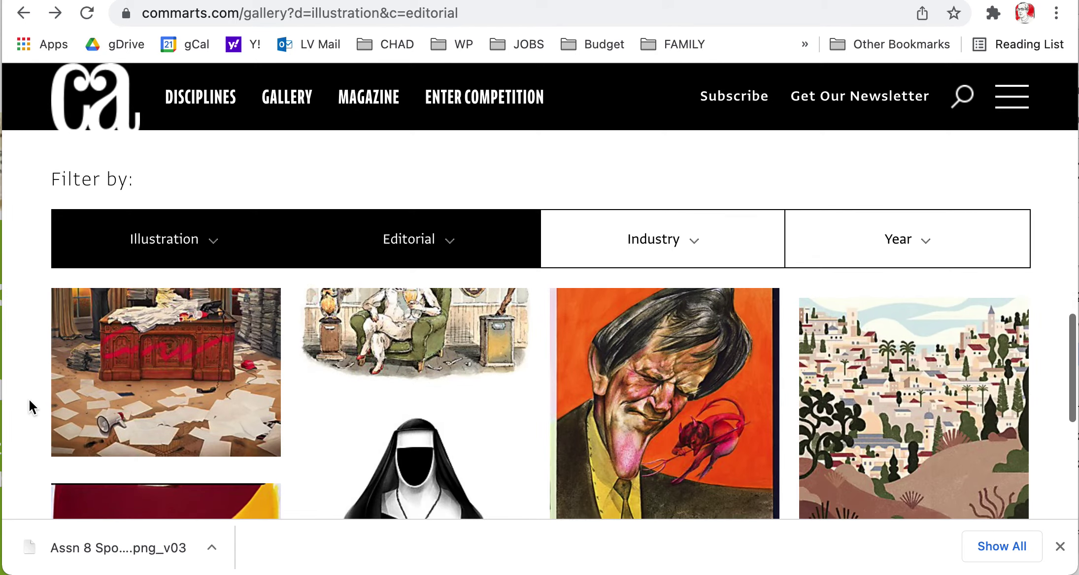
pyautogui.scroll(-8, 29, 400)
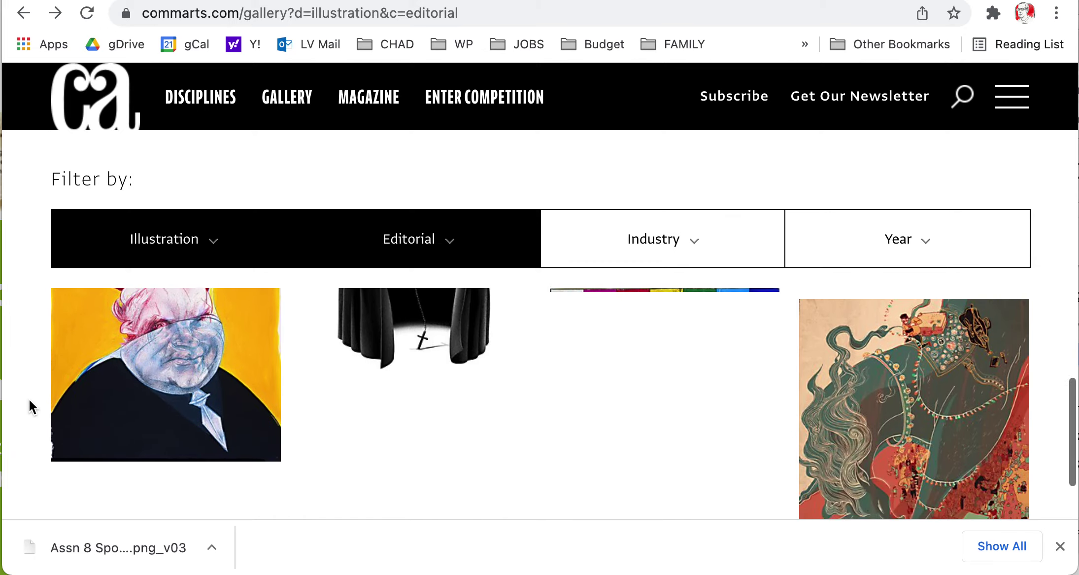
pyautogui.scroll(-5, 29, 402)
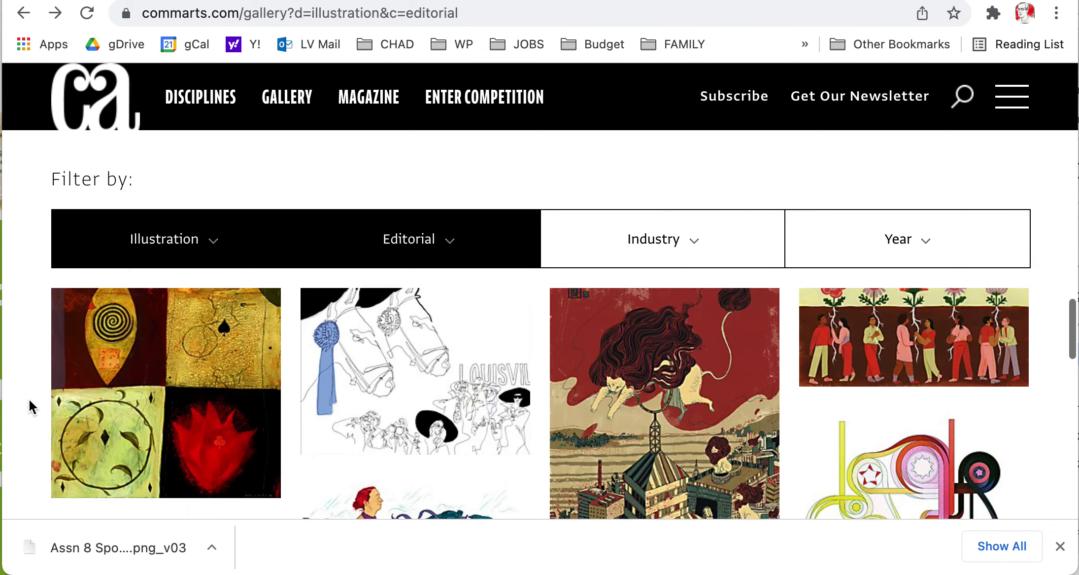
pyautogui.scroll(-4, 29, 400)
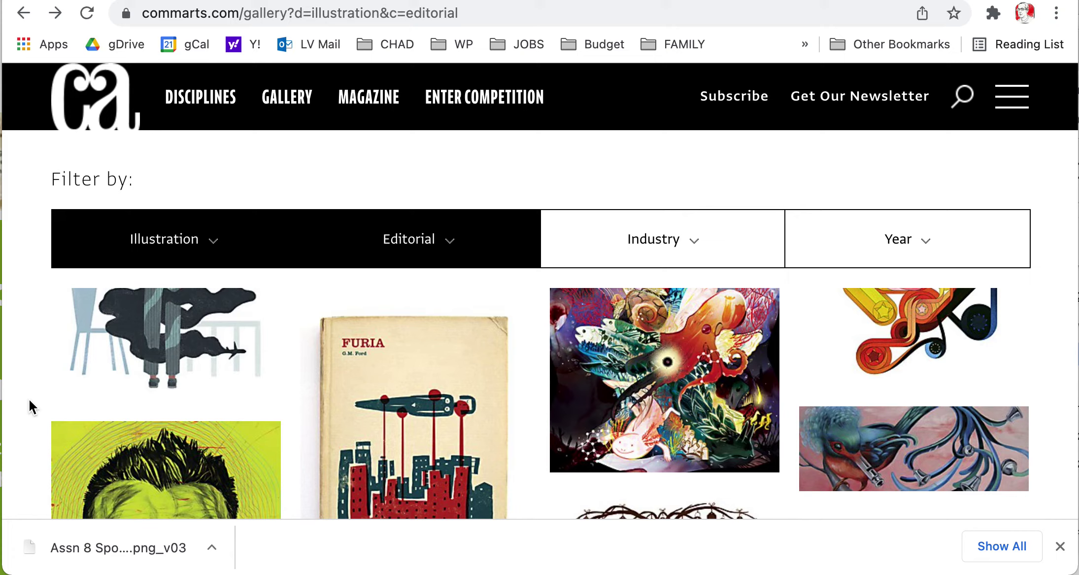
pyautogui.scroll(-5, 30, 401)
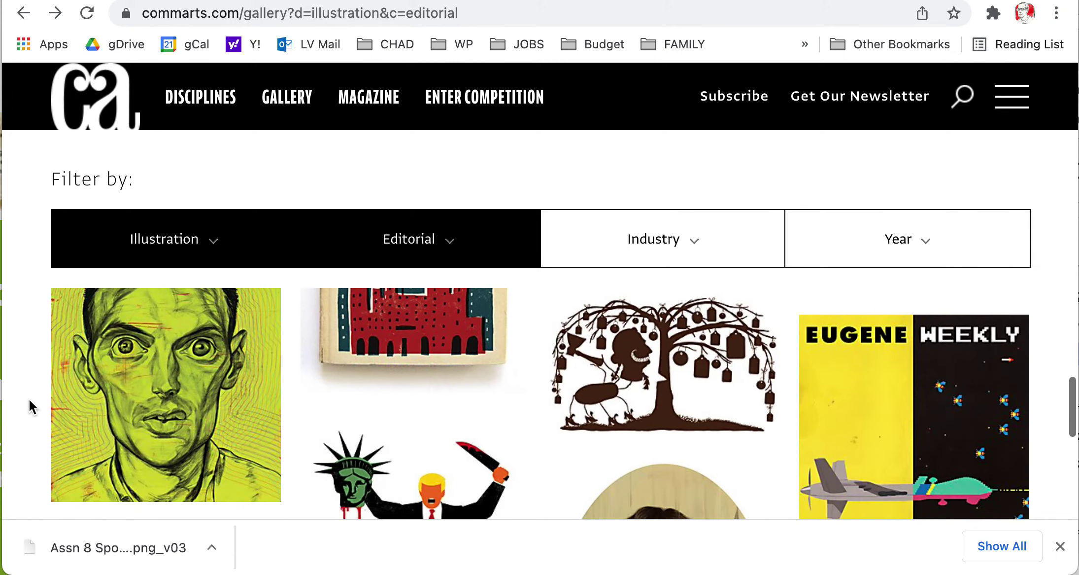
pyautogui.scroll(-5, 29, 400)
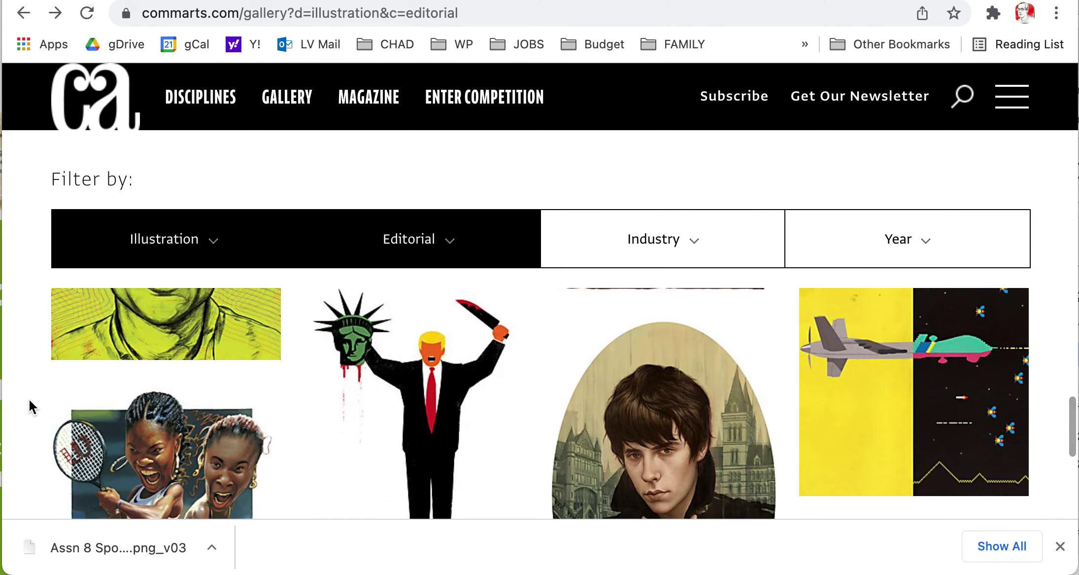
pyautogui.scroll(-1, 30, 400)
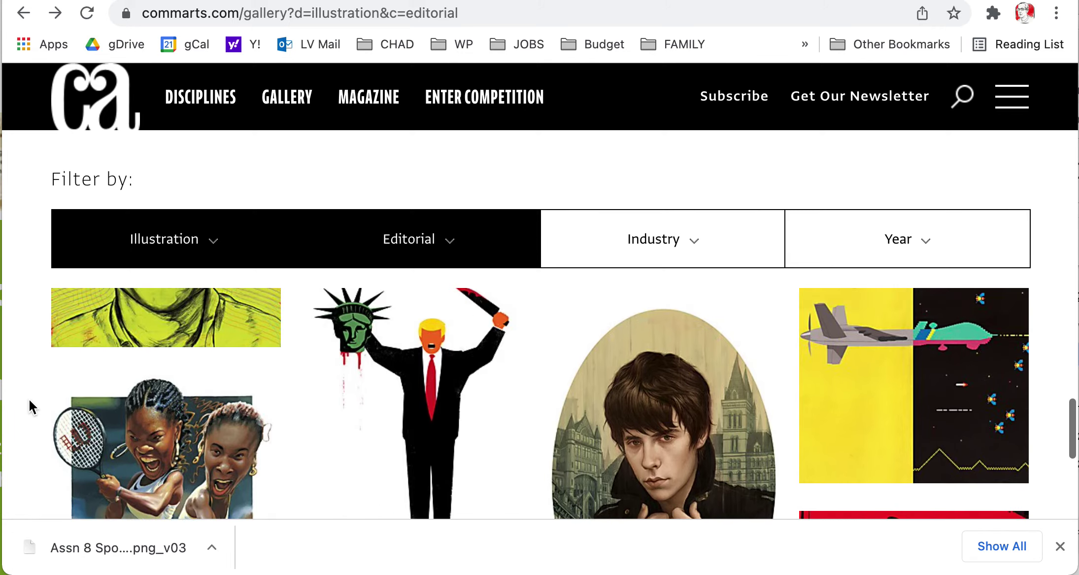
pyautogui.scroll(1, 30, 401)
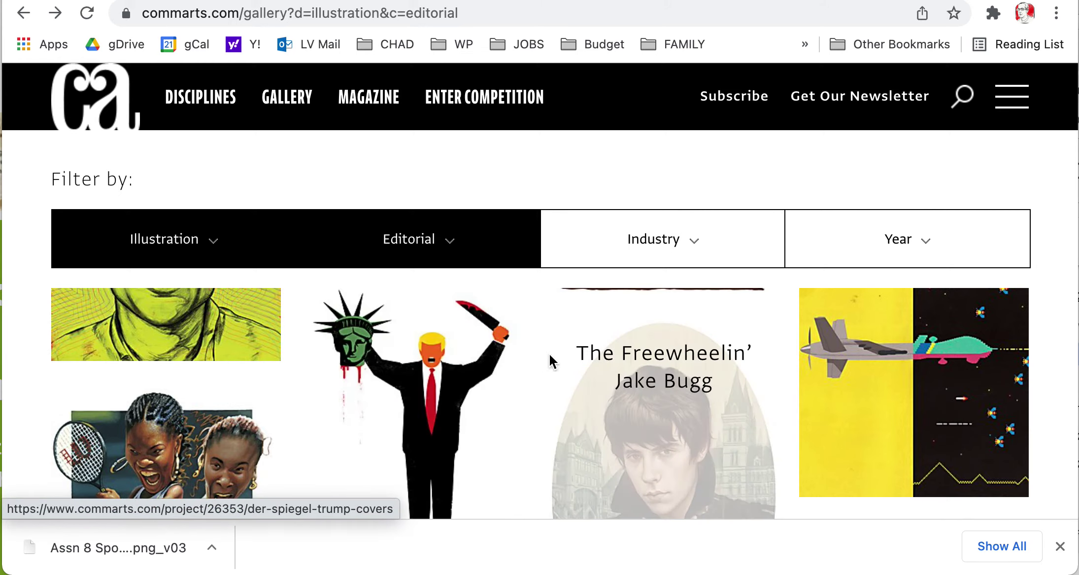
pyautogui.scroll(-2, 24, 360)
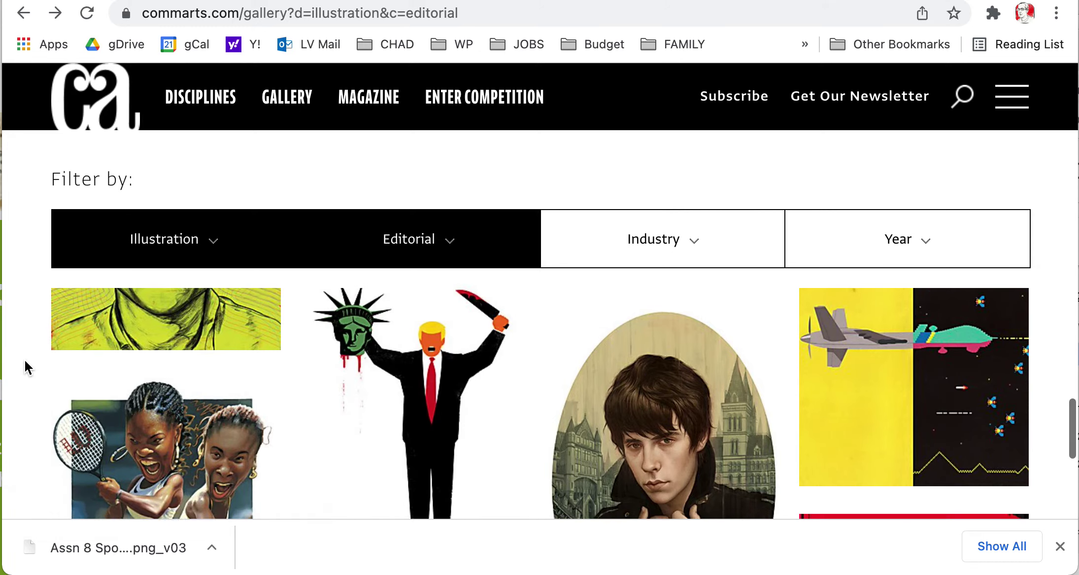
pyautogui.scroll(1, 24, 367)
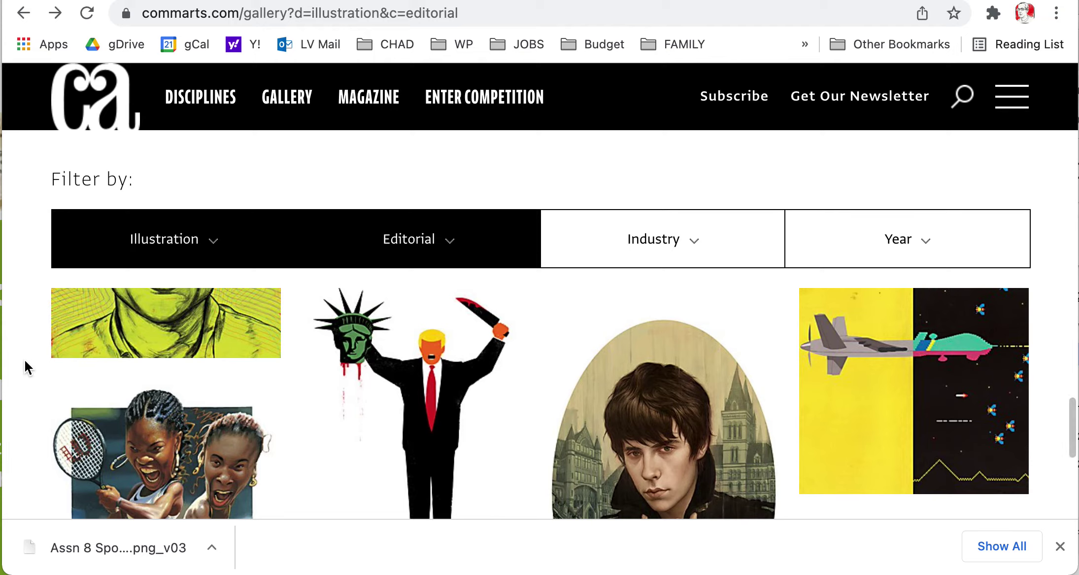
pyautogui.scroll(-2, 24, 360)
pyautogui.scroll(-3, 25, 361)
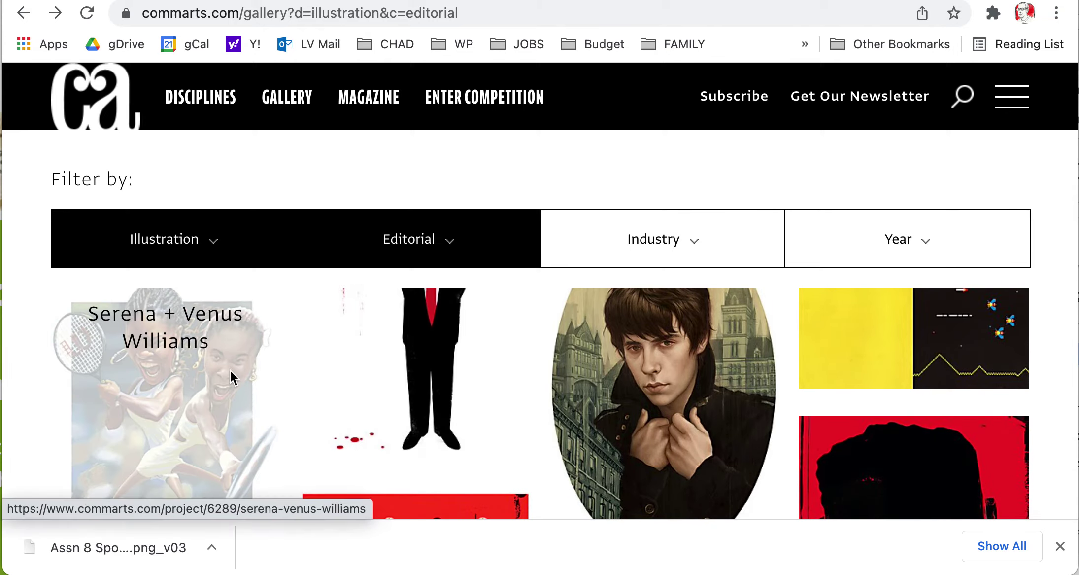
pyautogui.scroll(-1, 27, 391)
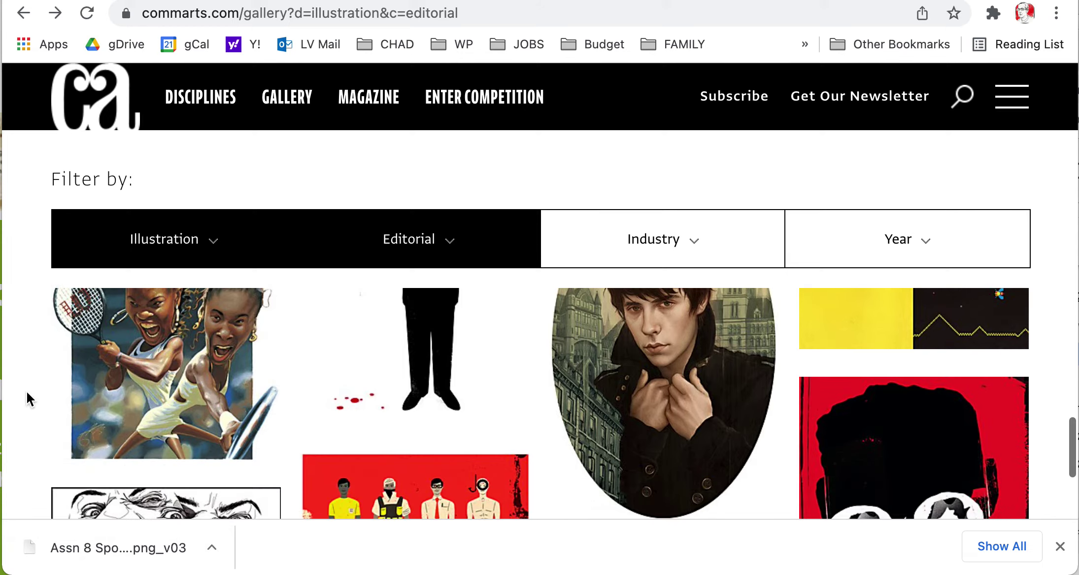
pyautogui.scroll(1, 27, 392)
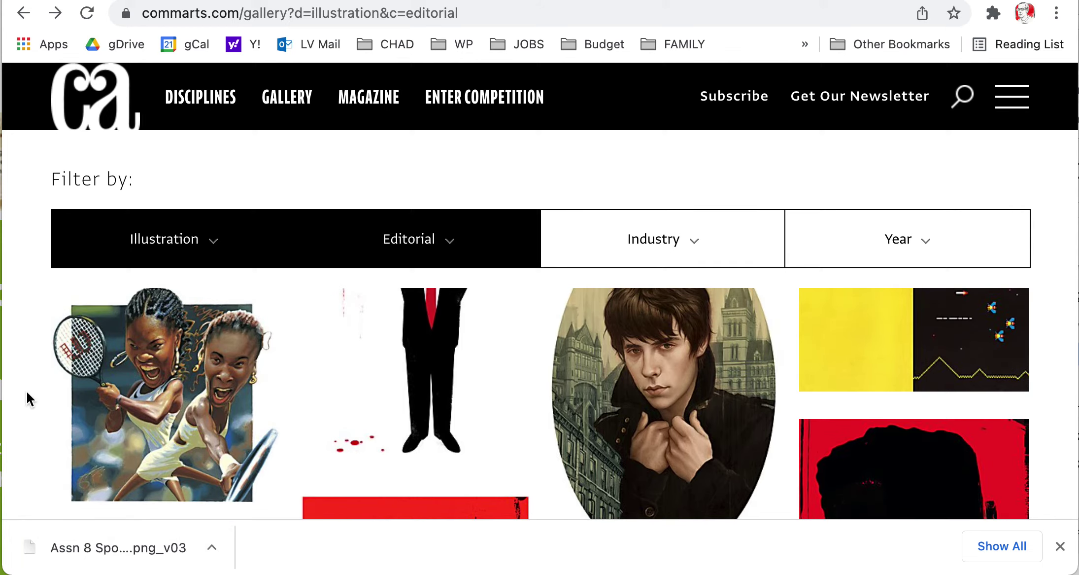
pyautogui.scroll(-4, 27, 391)
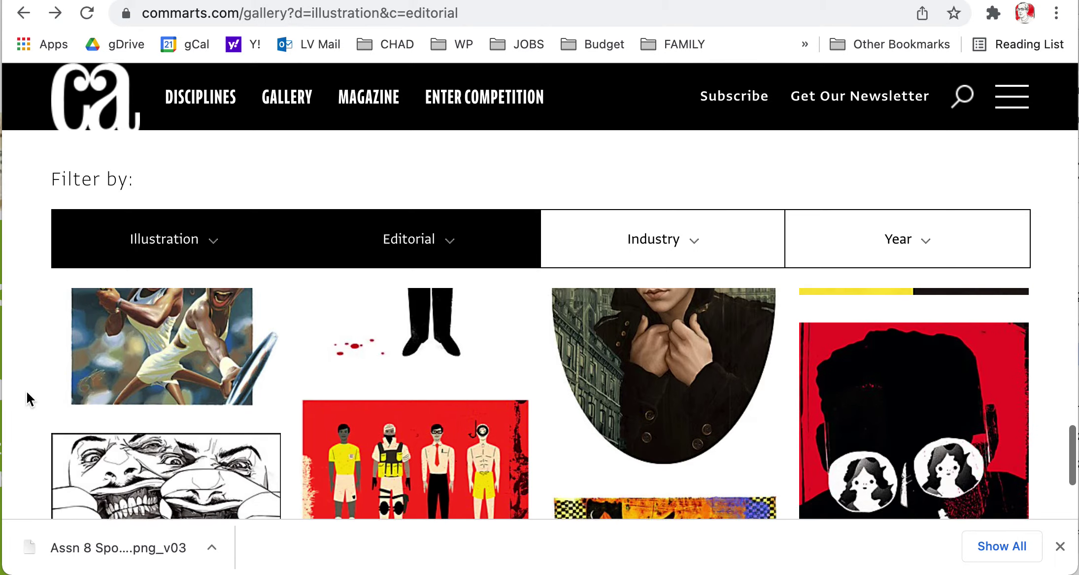
pyautogui.scroll(-10, 27, 392)
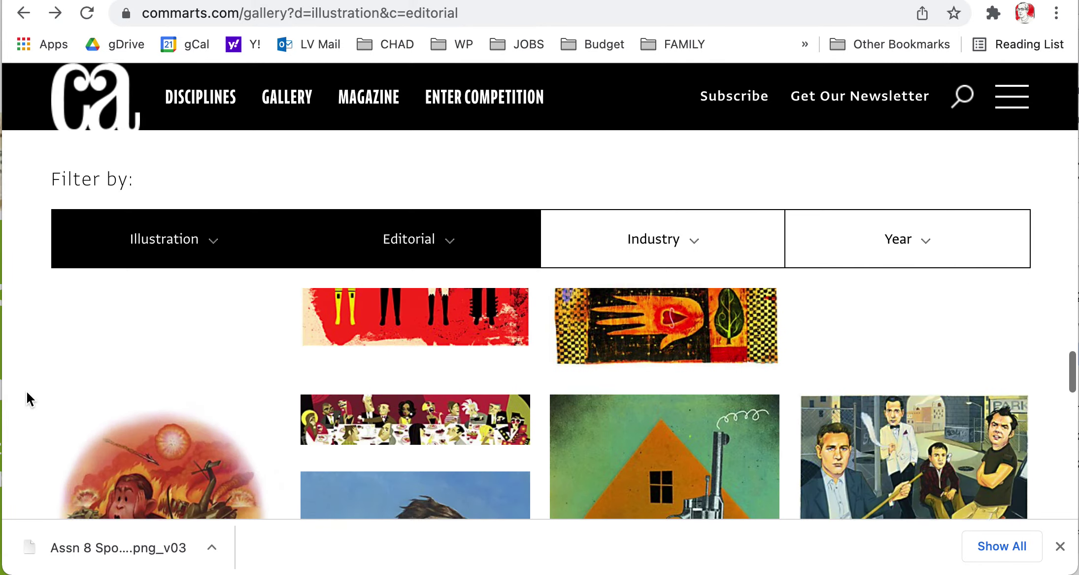
pyautogui.scroll(-10, 27, 392)
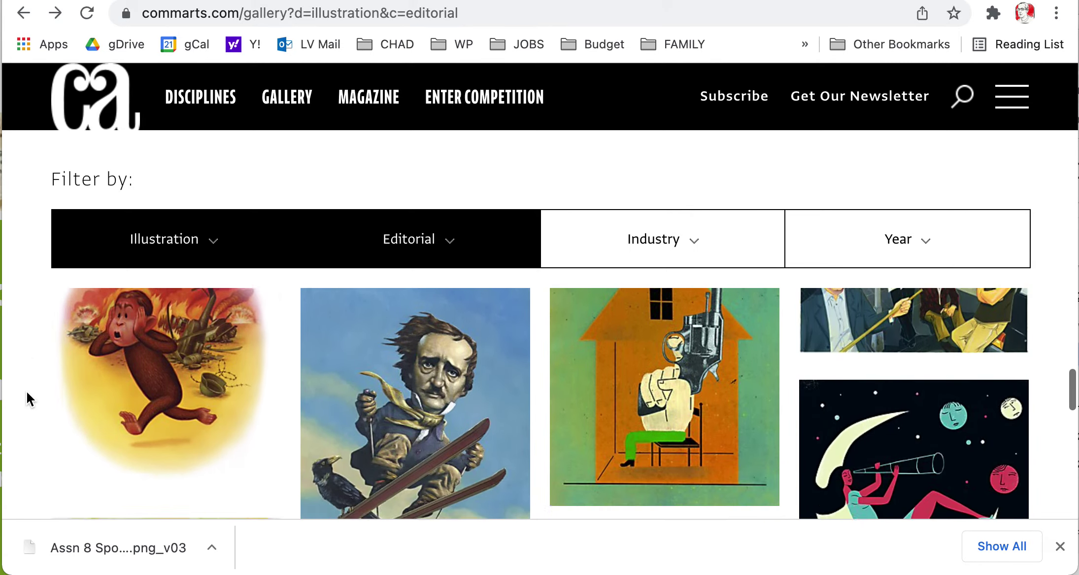
pyautogui.scroll(-3, 27, 391)
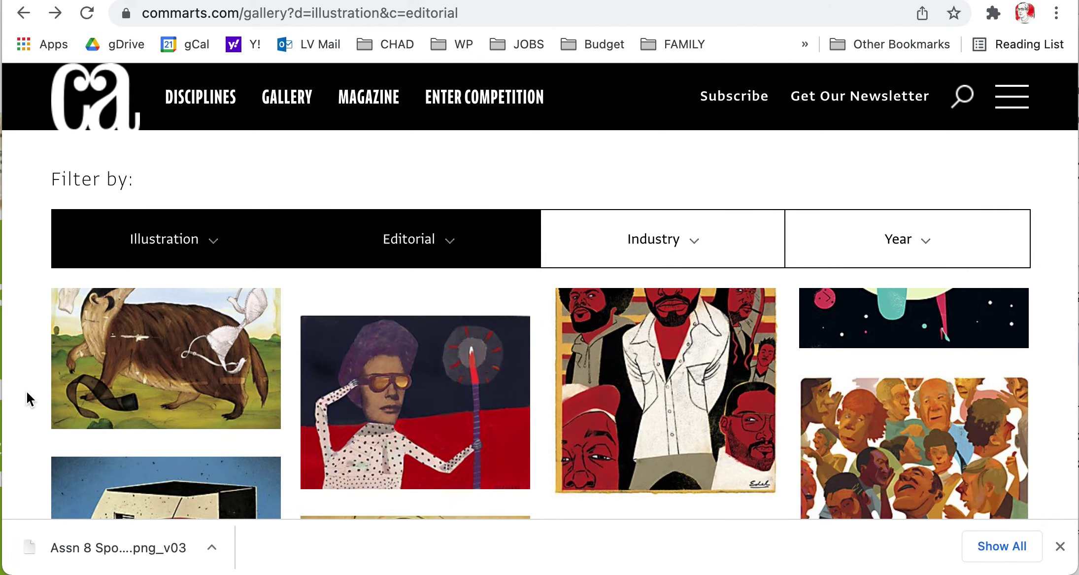
pyautogui.scroll(-4, 27, 392)
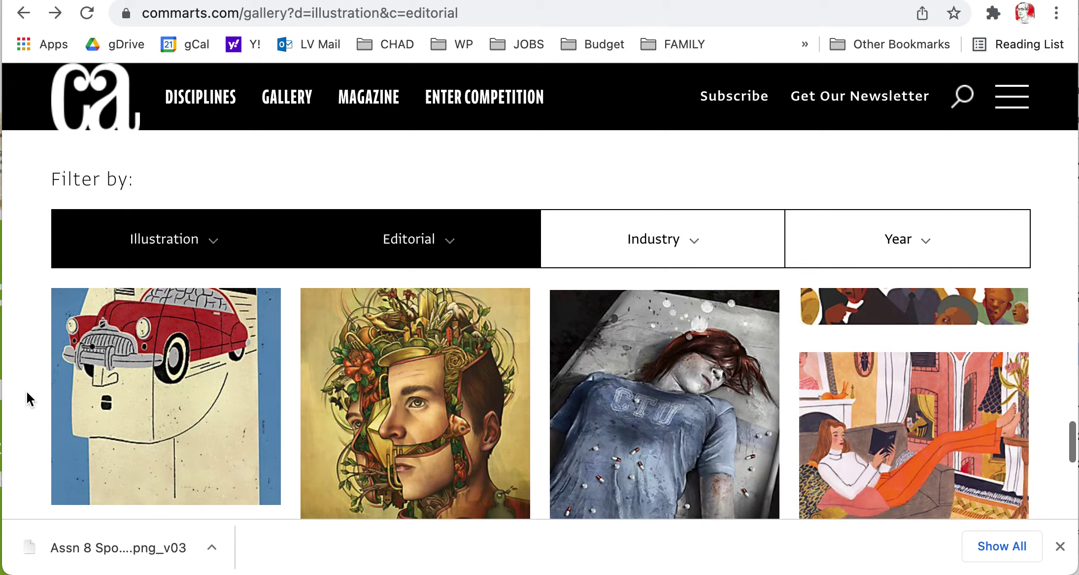
pyautogui.scroll(-3, 27, 391)
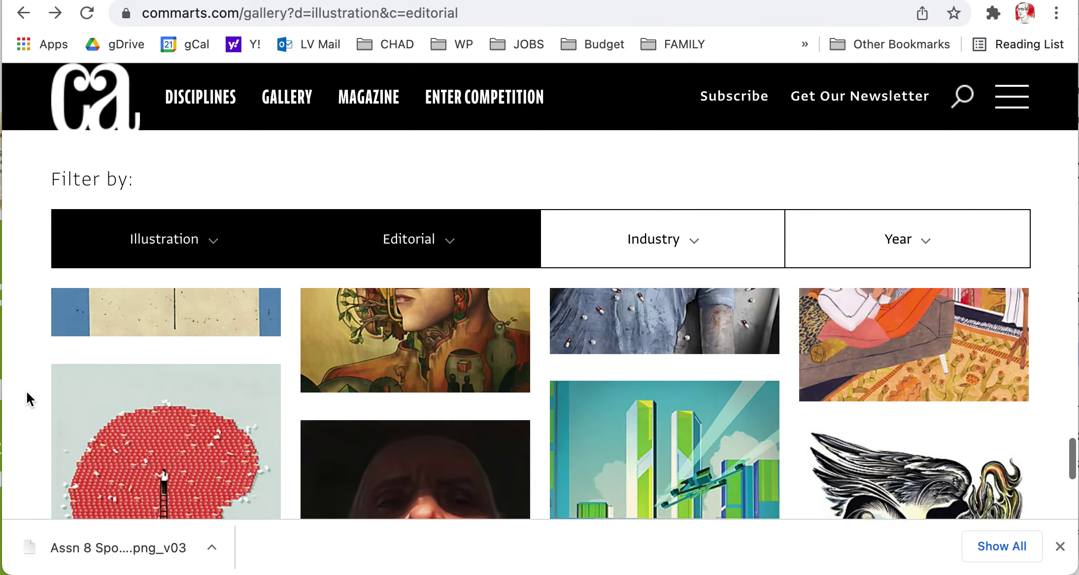
pyautogui.scroll(-4, 27, 391)
pyautogui.scroll(2, 27, 391)
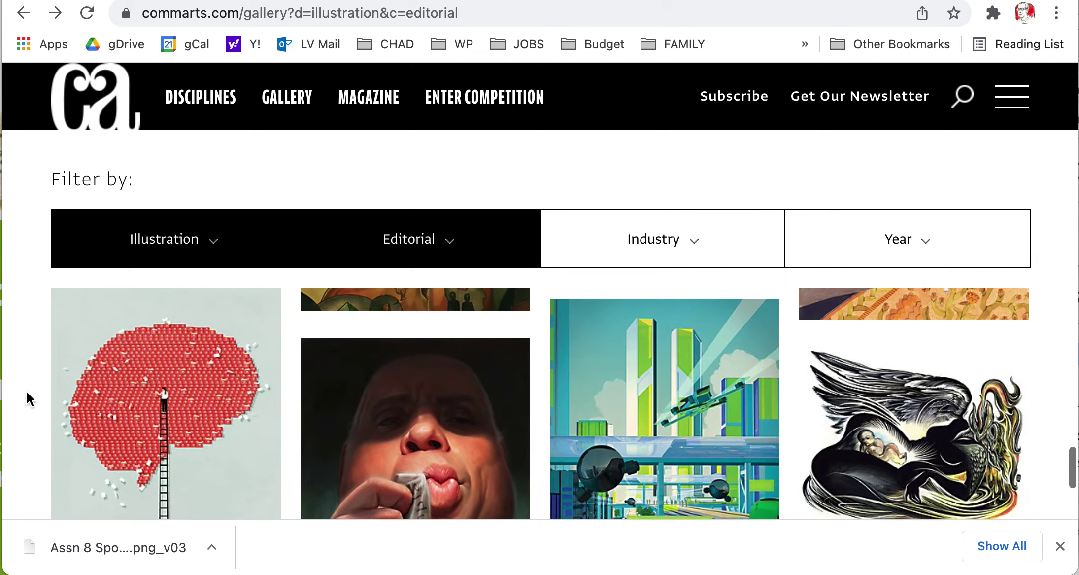
pyautogui.scroll(1, 27, 391)
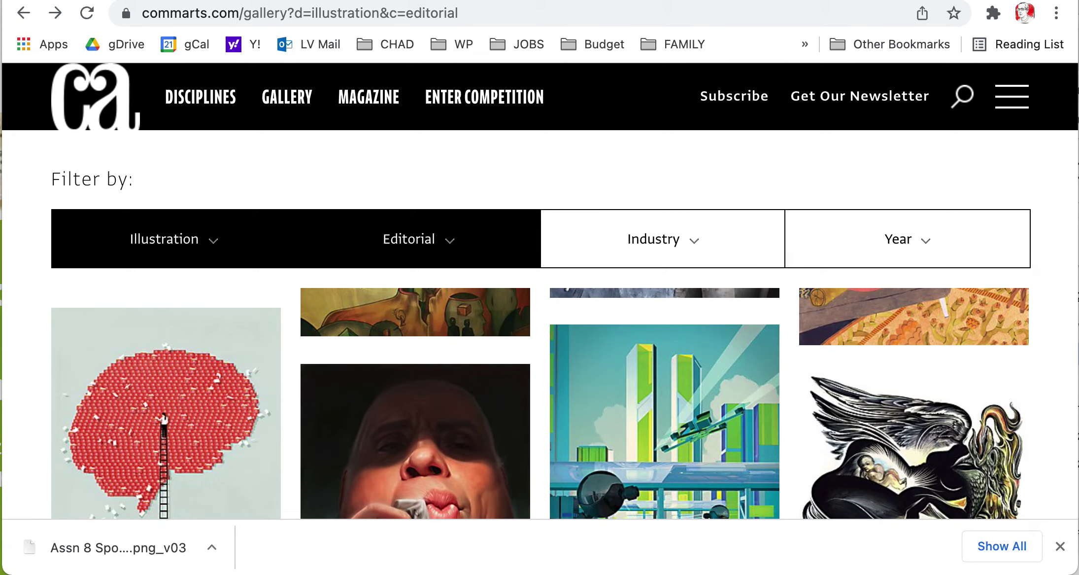
# Bring up the ASSN 8 Editorial Spot Illustration PDF and scroll slightly down page 1.
pyautogui.press('super+Tab')
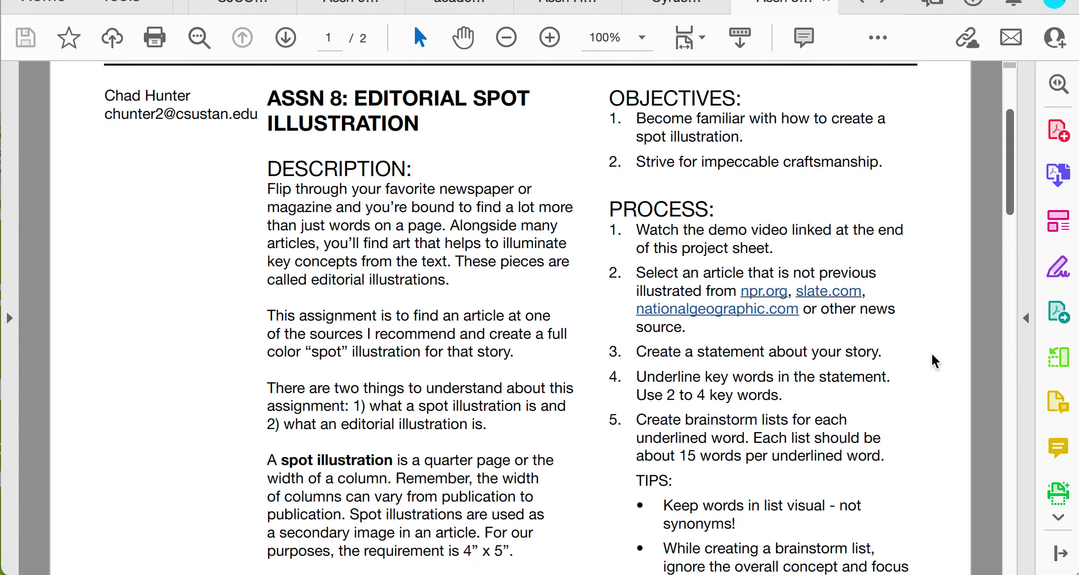
pyautogui.scroll(-1, 935, 361)
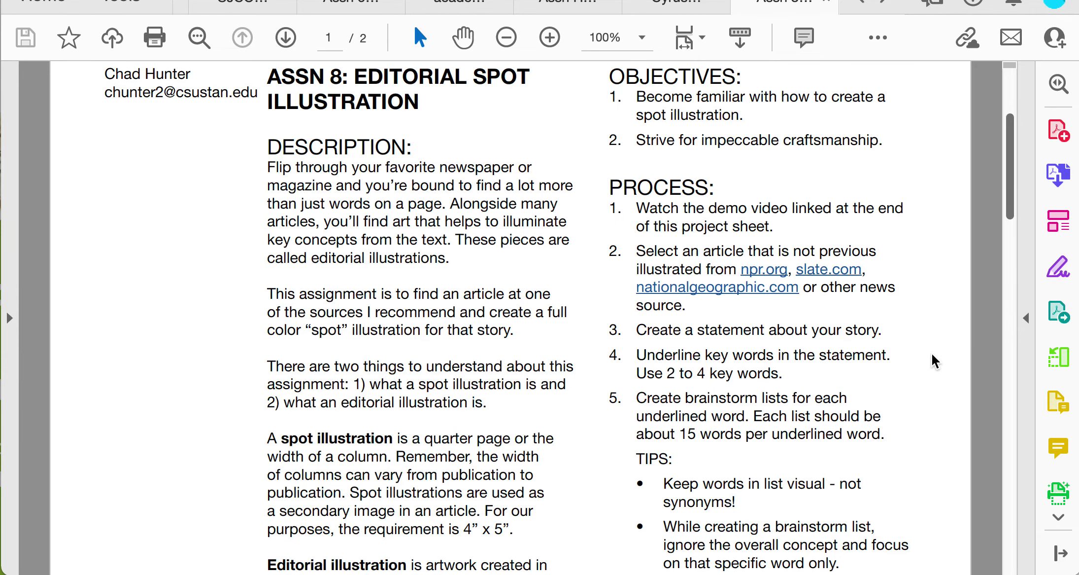
pyautogui.scroll(-1, 931, 354)
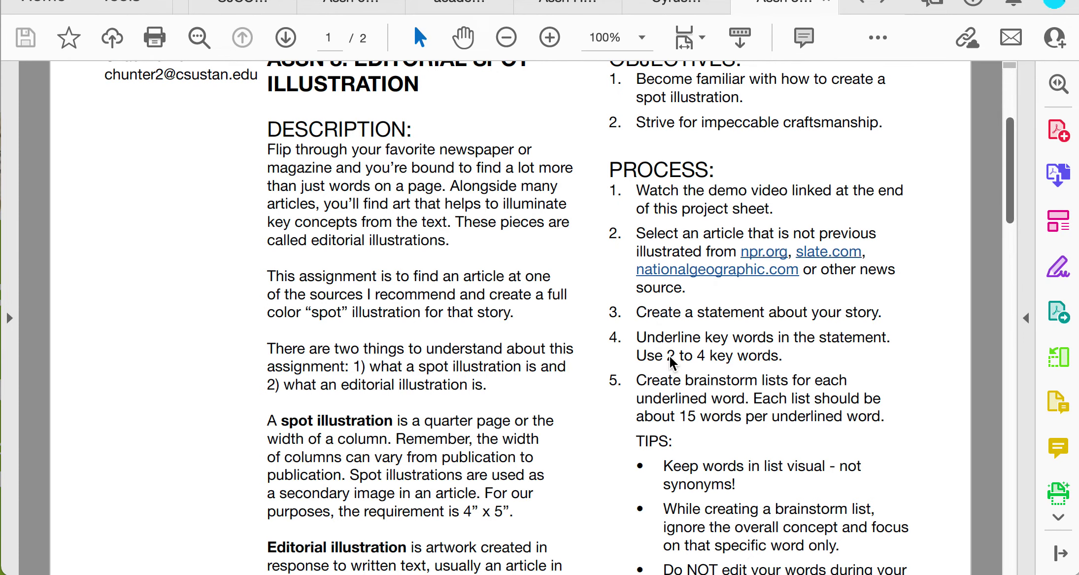
# Scroll the assignment sheet through the Process steps and Tips to the Portfolium submission items.
pyautogui.scroll(-2, 902, 371)
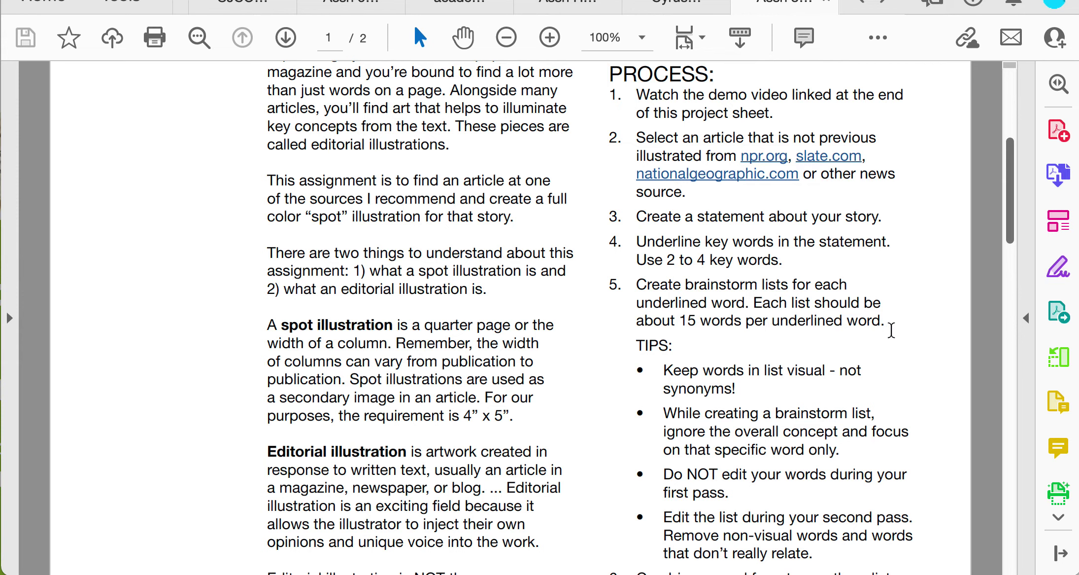
pyautogui.scroll(-3, 889, 330)
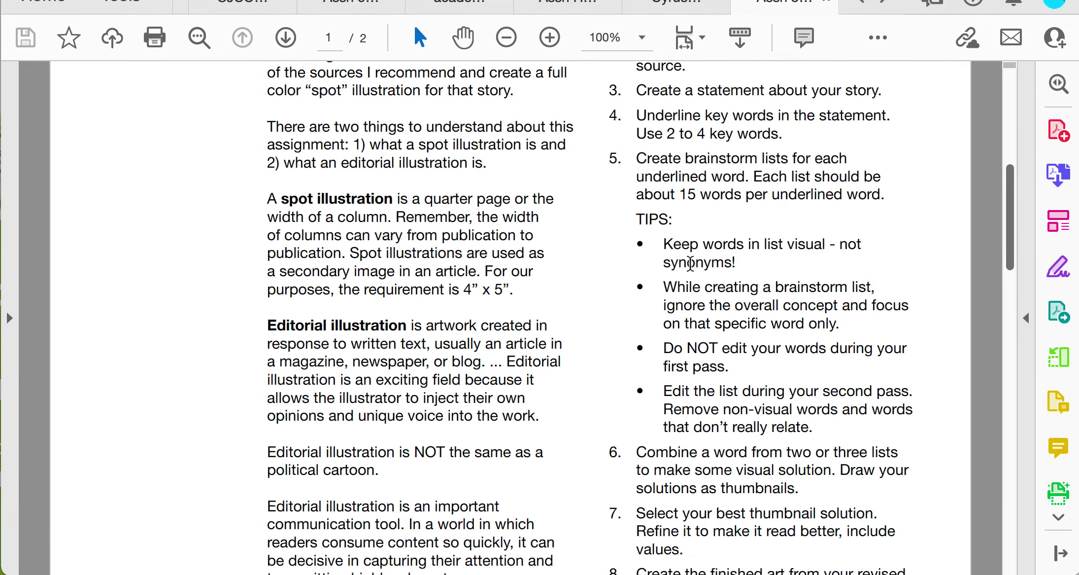
pyautogui.scroll(-1, 932, 291)
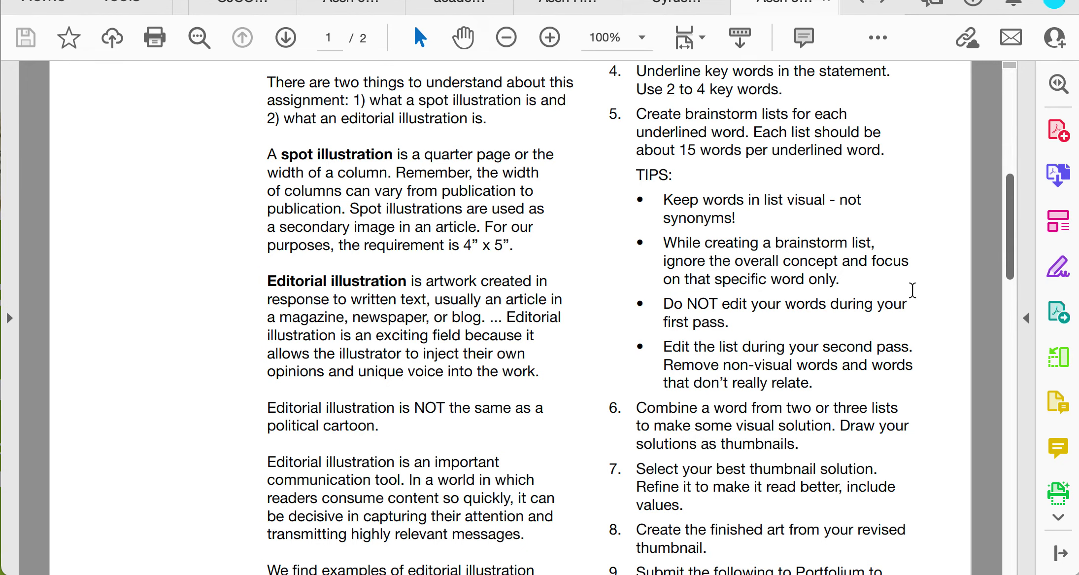
pyautogui.scroll(-1, 915, 298)
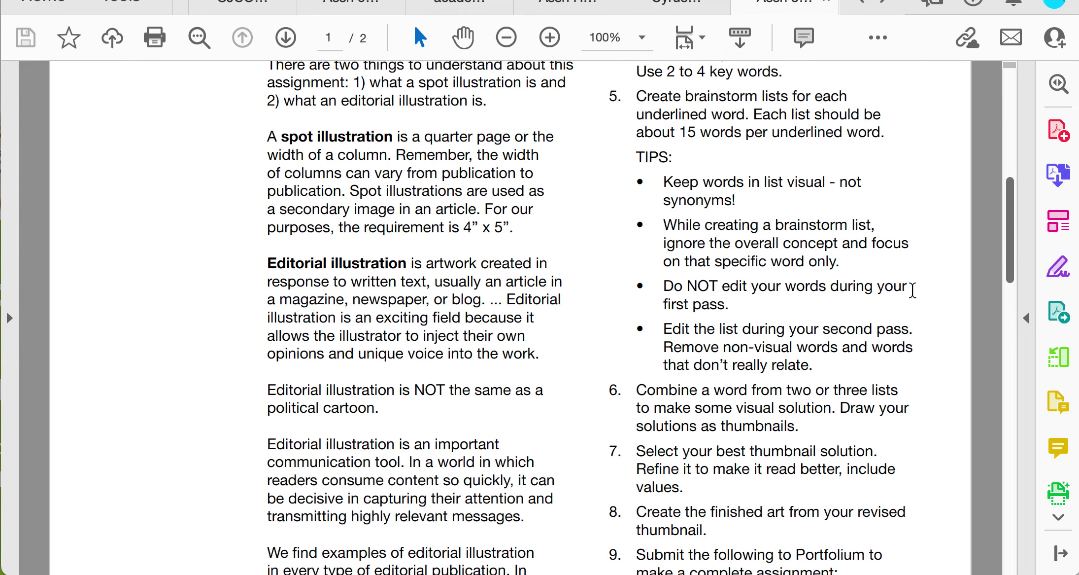
pyautogui.scroll(-1, 915, 297)
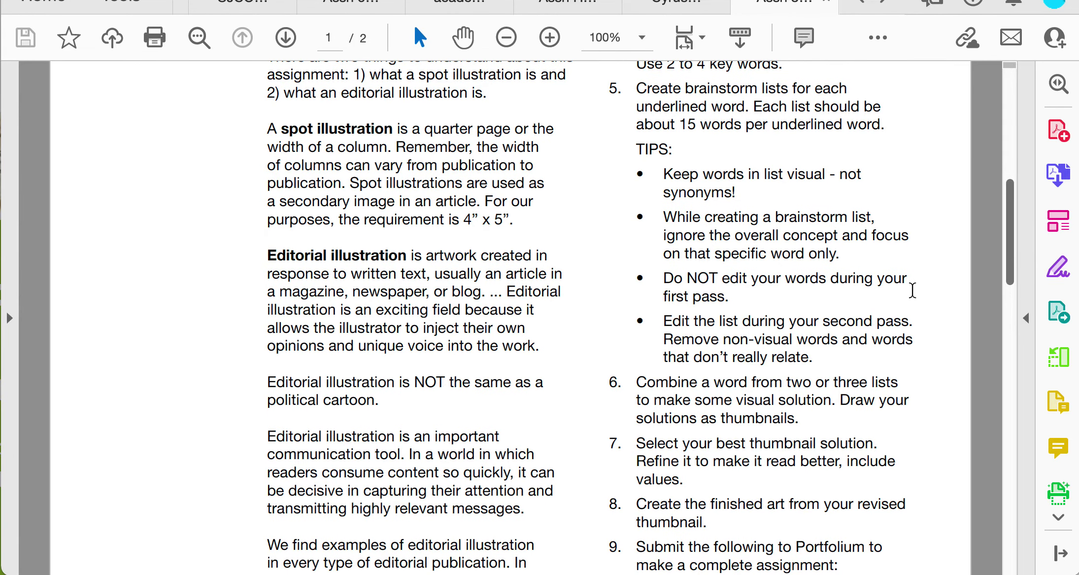
pyautogui.scroll(-2, 912, 290)
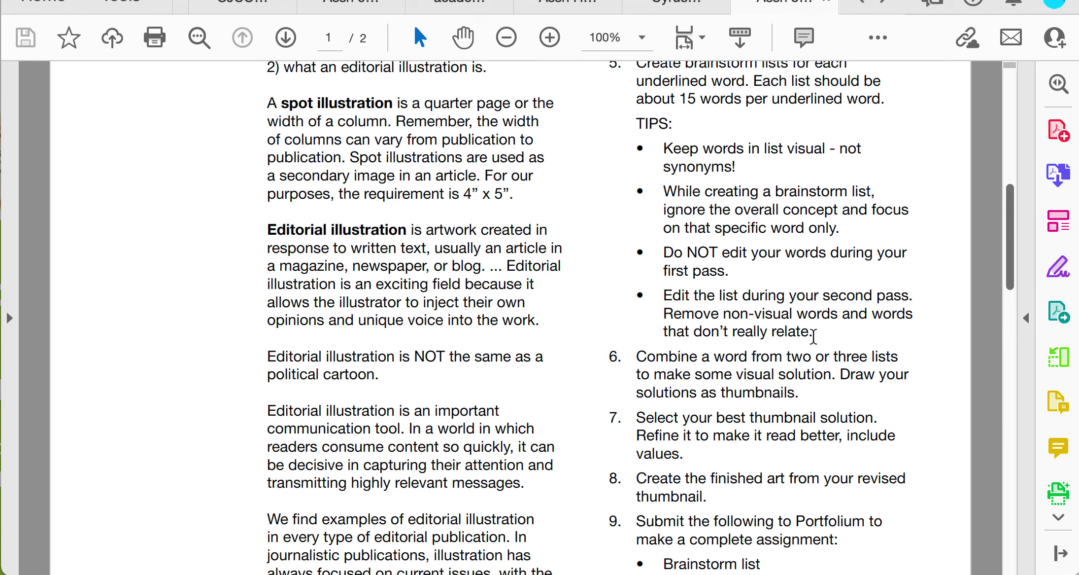
pyautogui.scroll(-1, 907, 337)
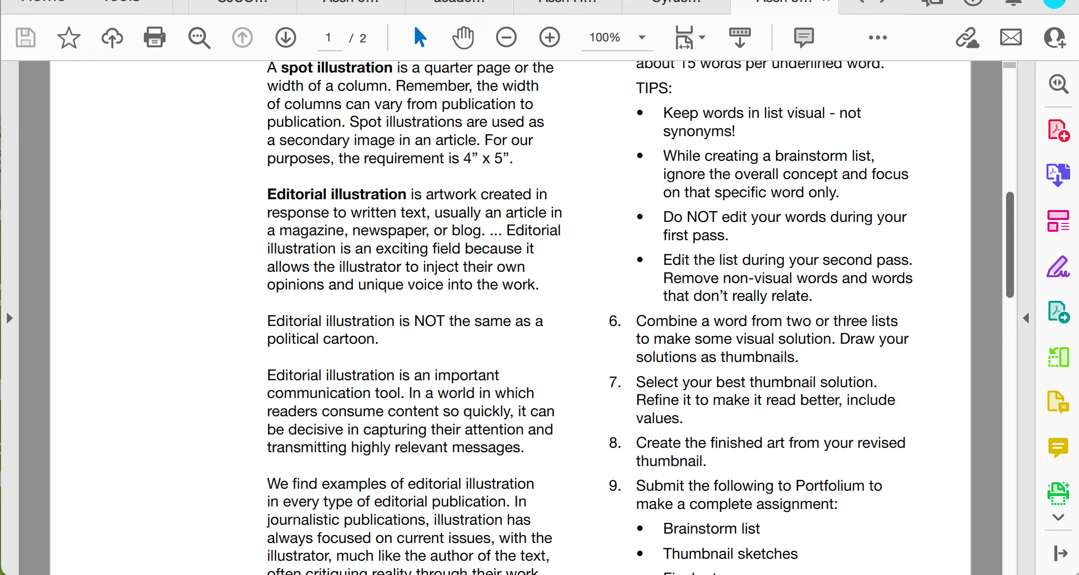
# Open Chrome's NPR article on Tom Daley's online knitting shop and scroll down a little.
pyautogui.press('super+Tab')
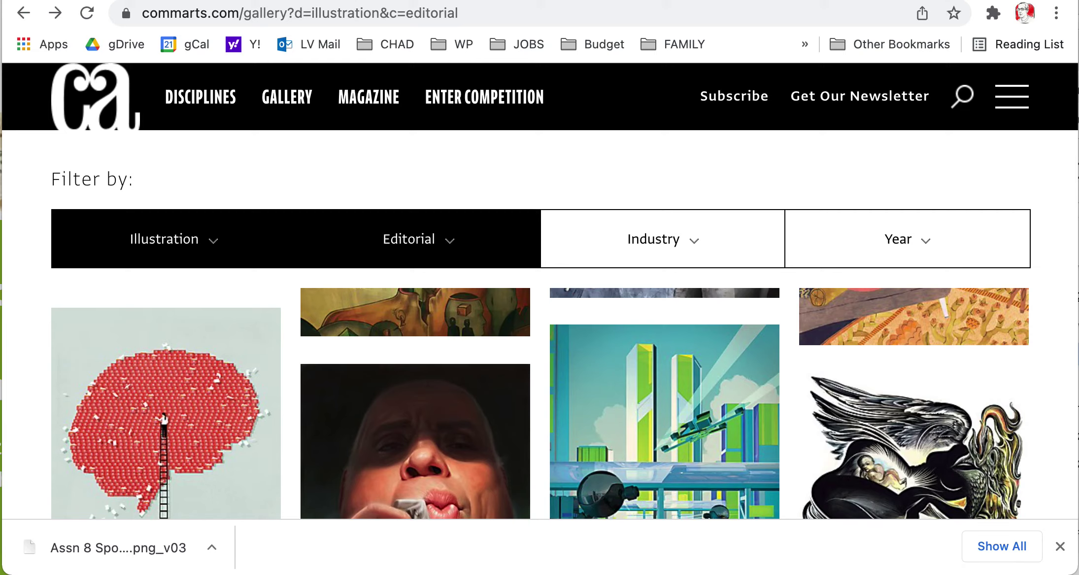
pyautogui.click(594, 2)
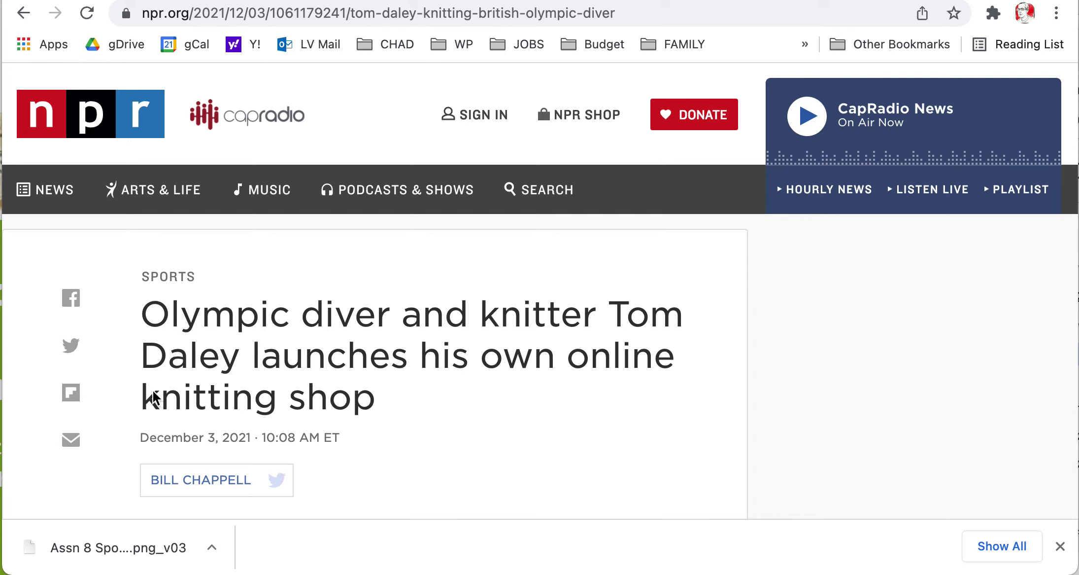
pyautogui.scroll(-3, 518, 409)
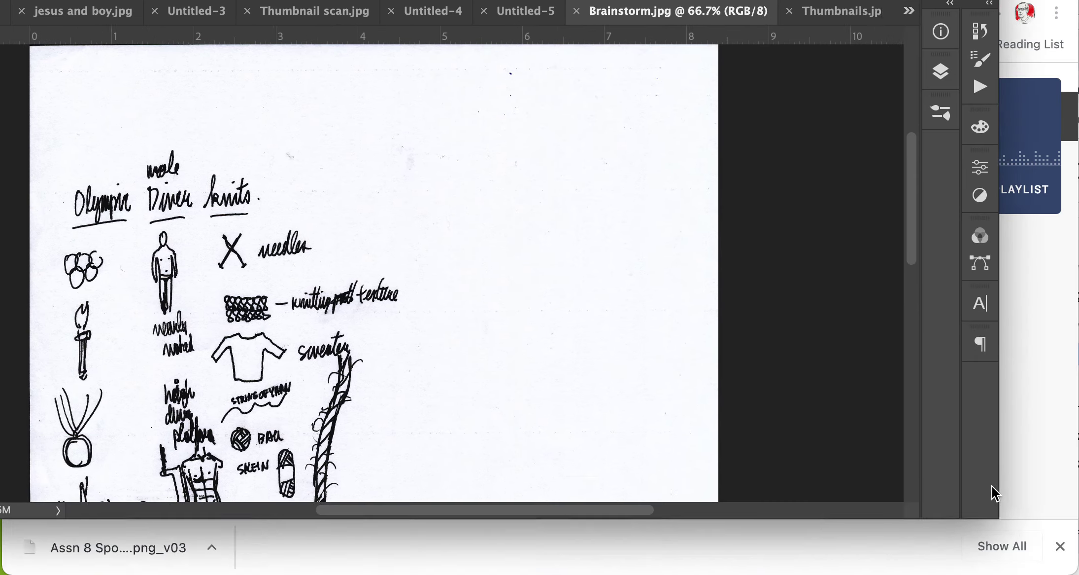
# Enlarge the Photoshop window to fill the screen and pan across the Brainstorm.jpg sketches.
pyautogui.moveTo(993, 486); pyautogui.dragTo(1069, 572)
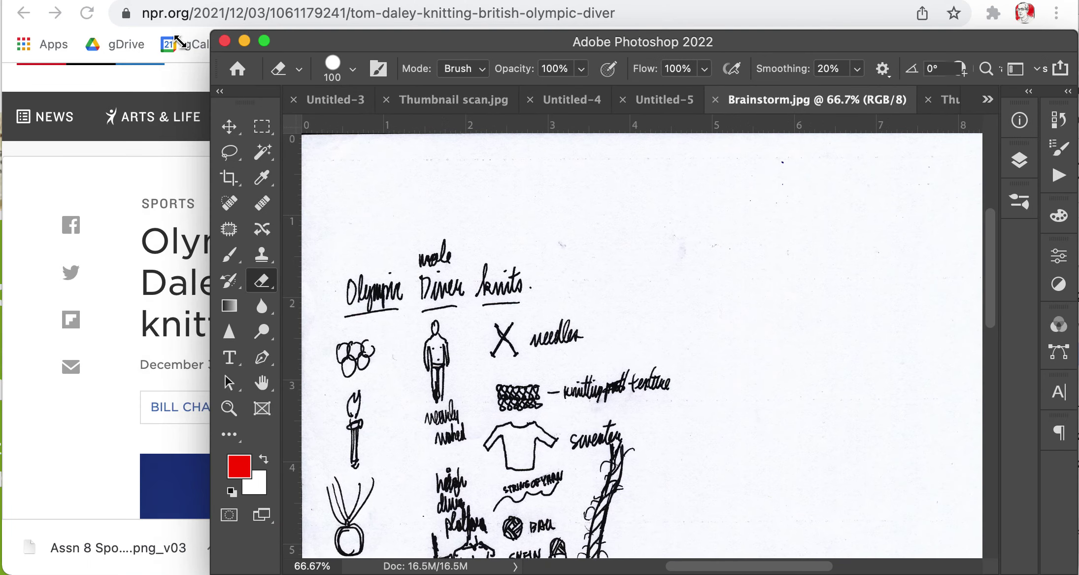
pyautogui.moveTo(212, 29); pyautogui.dragTo(8, 0)
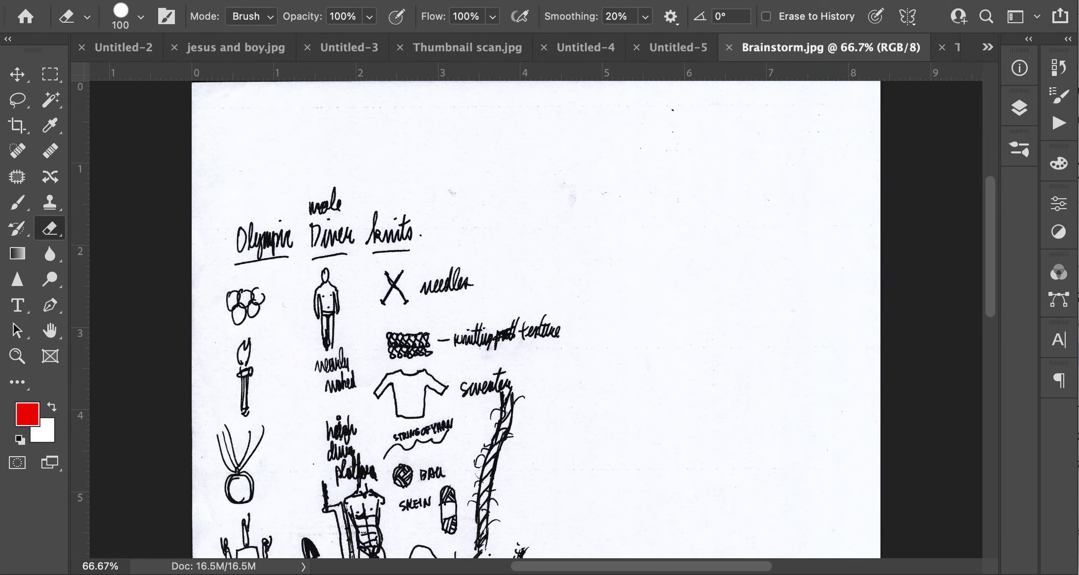
pyautogui.hscroll(-5, 428, 246)
pyautogui.scroll(-2, 428, 251)
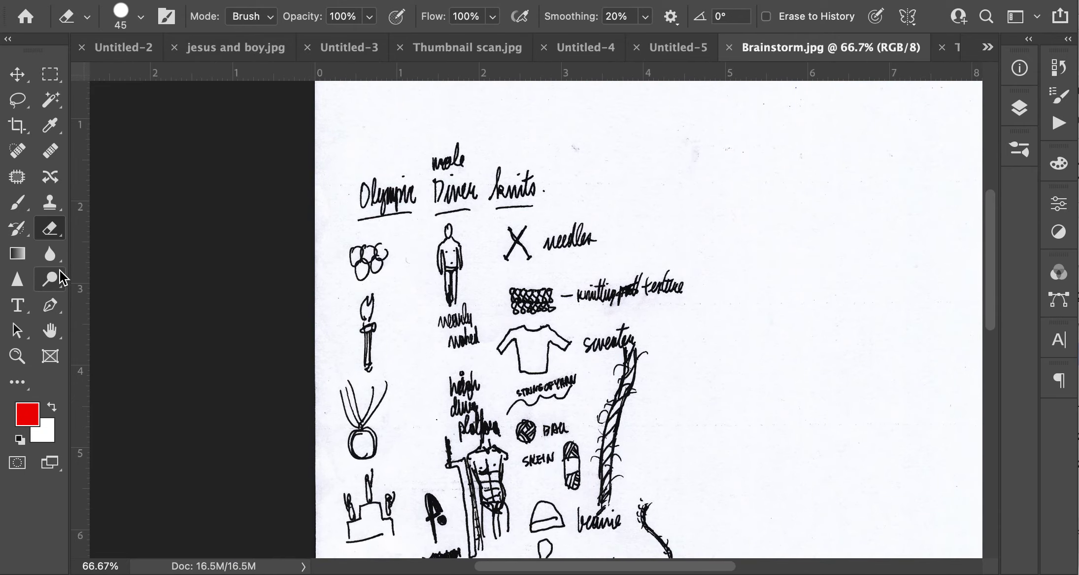
# Select the Brush tool, adjust its size and set its Hardness to 95%.
pyautogui.press('b')
pyautogui.press('[')
pyautogui.press(']')
pyautogui.press(']')
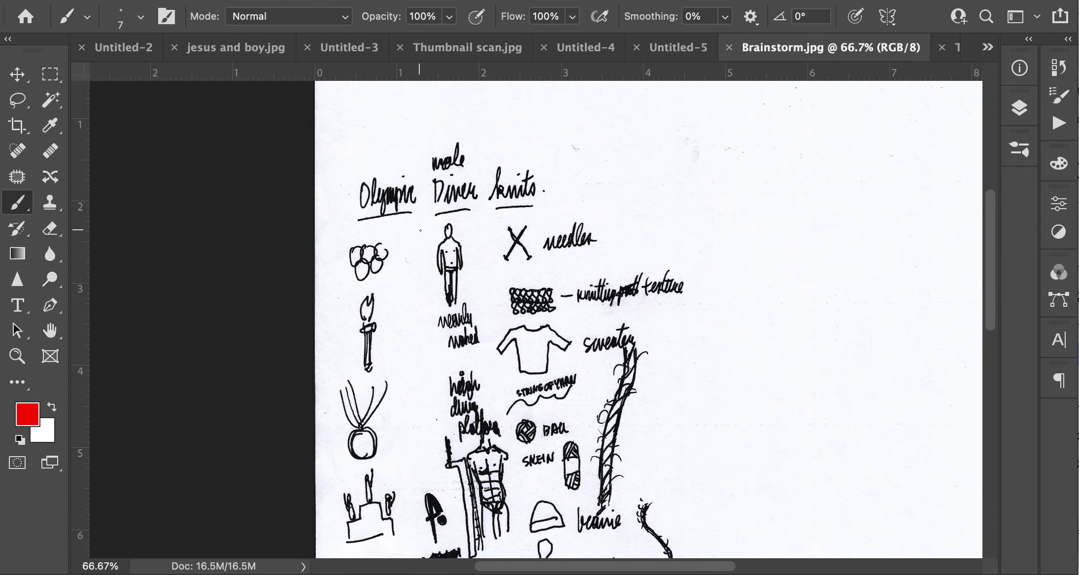
pyautogui.rightClick(416, 231)
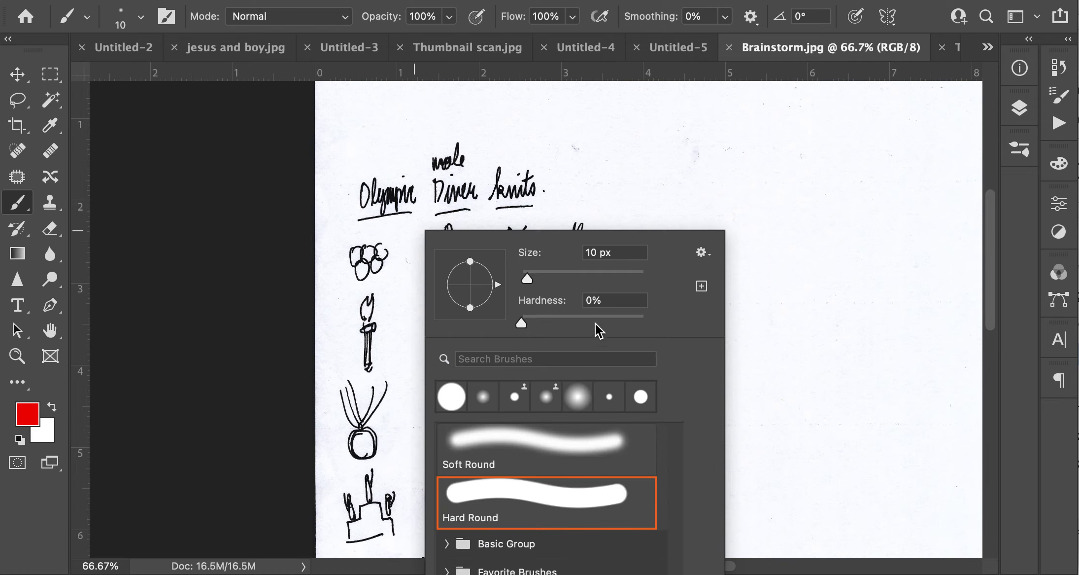
pyautogui.click(638, 319)
pyautogui.press('Return')
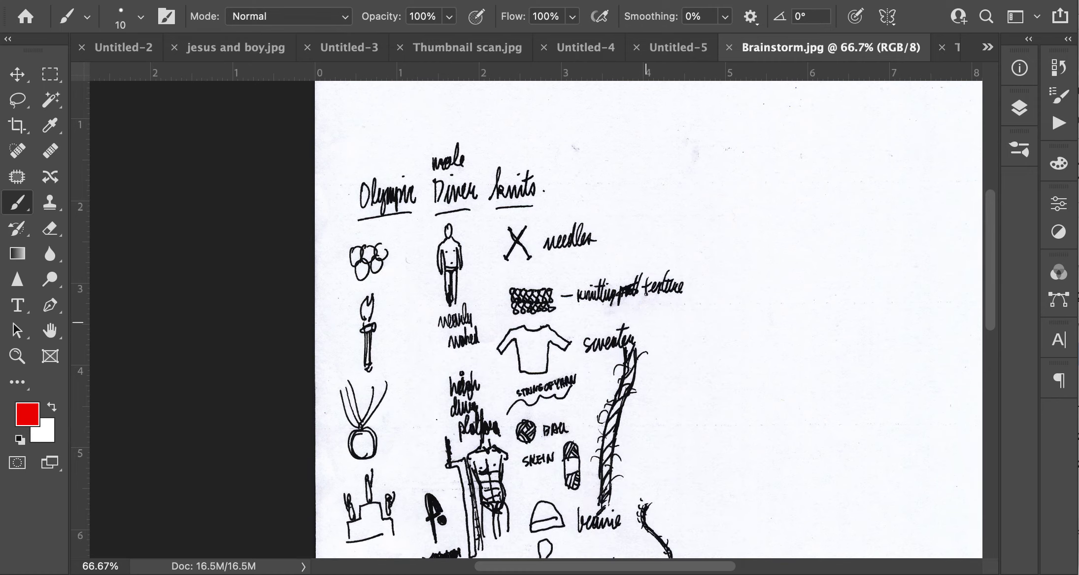
# Paint red lines down the left and right sides of the Diver column.
pyautogui.scroll(-3, 644, 290)
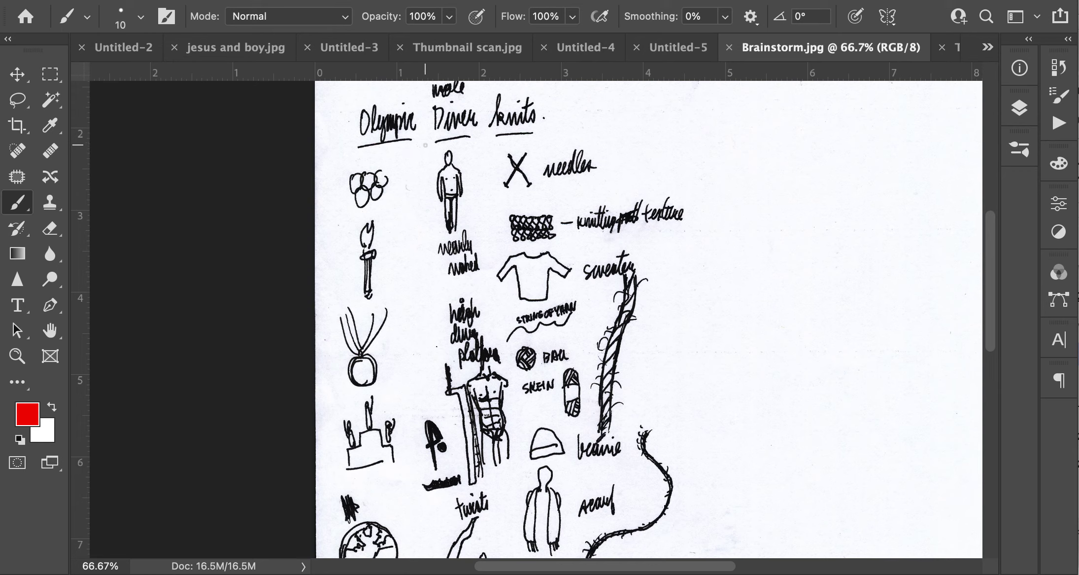
pyautogui.moveTo(423, 144); pyautogui.dragTo(414, 552)
pyautogui.scroll(-10, 454, 532)
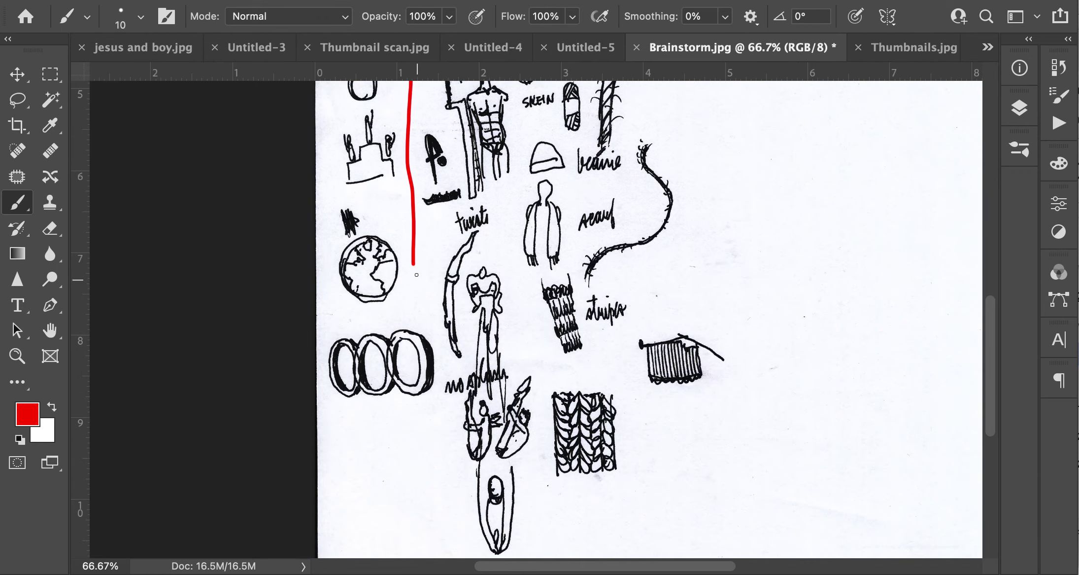
pyautogui.moveTo(412, 264)
pyautogui.mouseDown()
pyautogui.moveTo(441, 365)
pyautogui.moveTo(423, 419)
pyautogui.moveTo(420, 526)
pyautogui.mouseUp()
pyautogui.scroll(14, 526, 300)
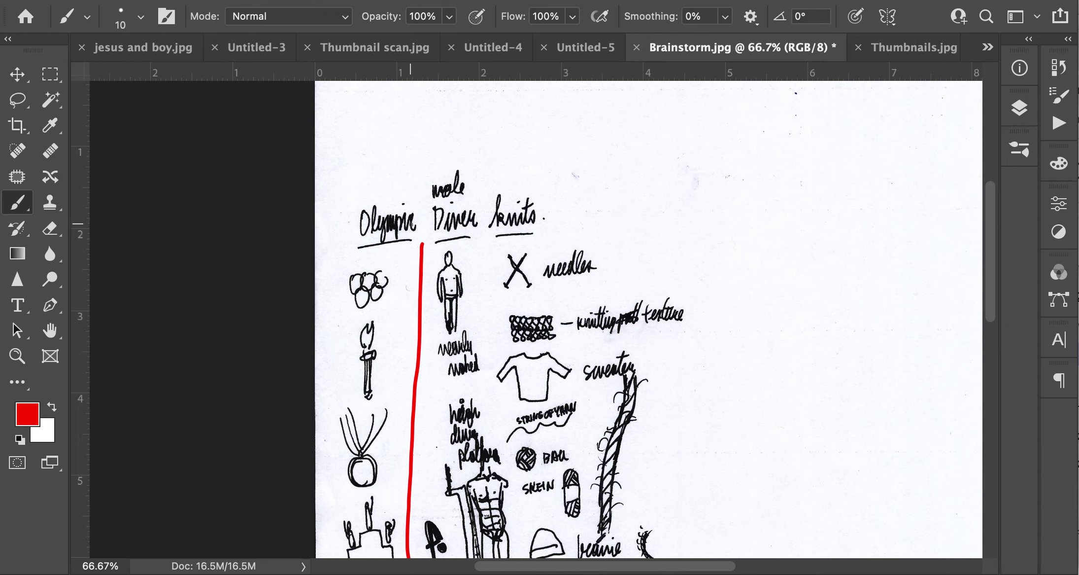
pyautogui.moveTo(422, 243); pyautogui.dragTo(415, 168)
pyautogui.moveTo(480, 185)
pyautogui.mouseDown()
pyautogui.moveTo(491, 401)
pyautogui.moveTo(524, 502)
pyautogui.moveTo(521, 540)
pyautogui.moveTo(522, 174)
pyautogui.moveTo(513, 262)
pyautogui.moveTo(544, 401)
pyautogui.moveTo(535, 542)
pyautogui.moveTo(538, 385)
pyautogui.moveTo(534, 437)
pyautogui.mouseUp()
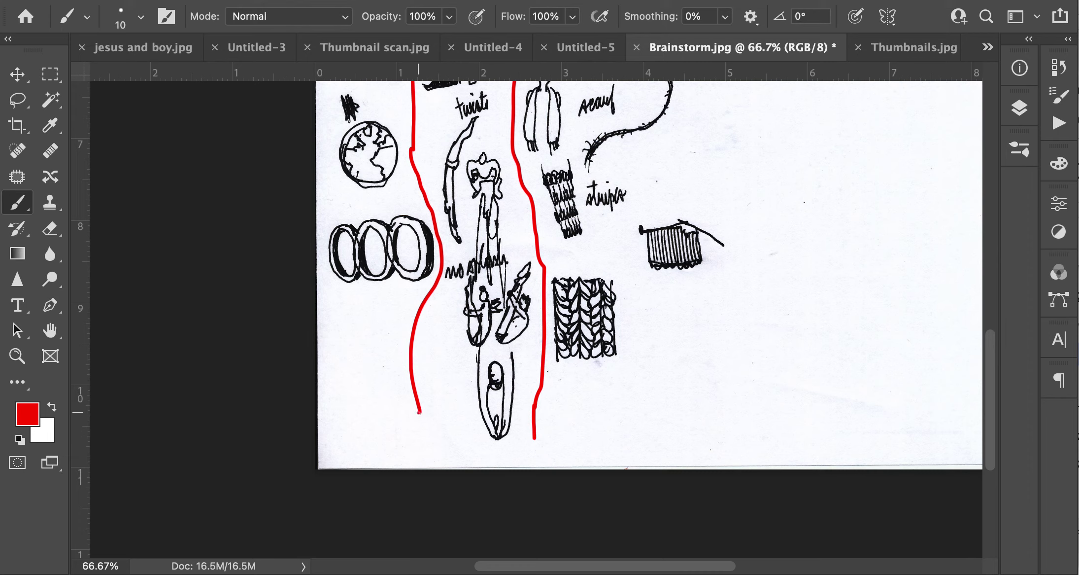
pyautogui.moveTo(418, 412); pyautogui.dragTo(420, 438)
# Scroll around Brainstorm.jpg to check the red lines bordering the Diver column.
pyautogui.scroll(10, 659, 375)
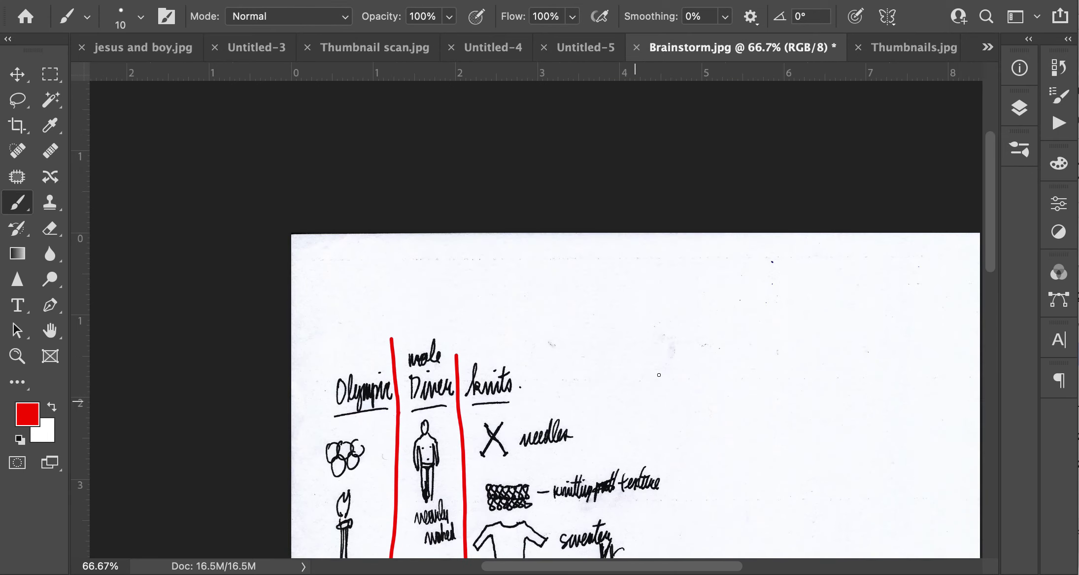
pyautogui.scroll(-3, 658, 374)
pyautogui.hscroll(-2, 659, 374)
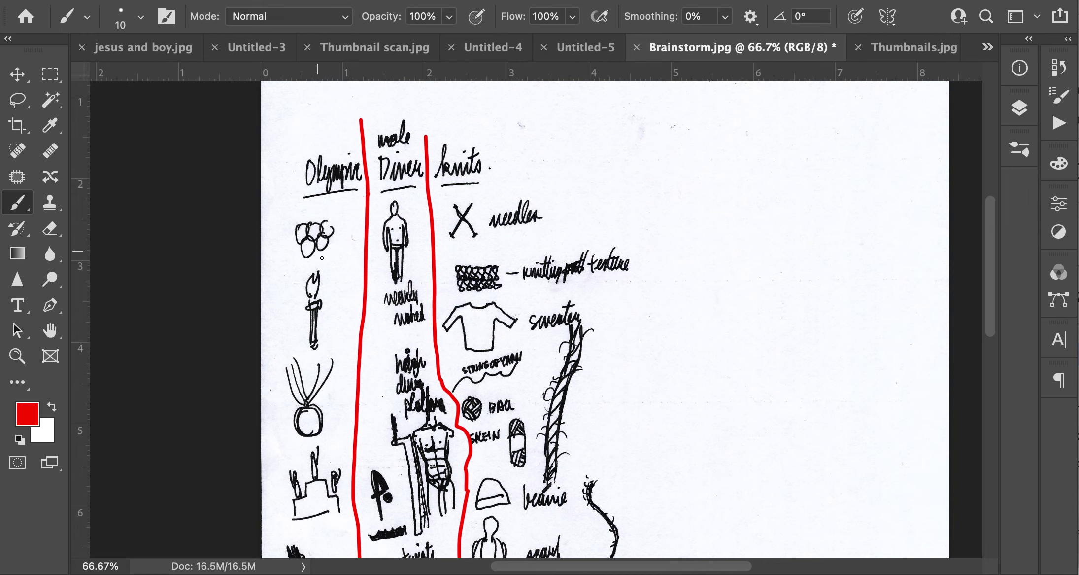
pyautogui.scroll(-5, 322, 258)
pyautogui.scroll(6, 322, 259)
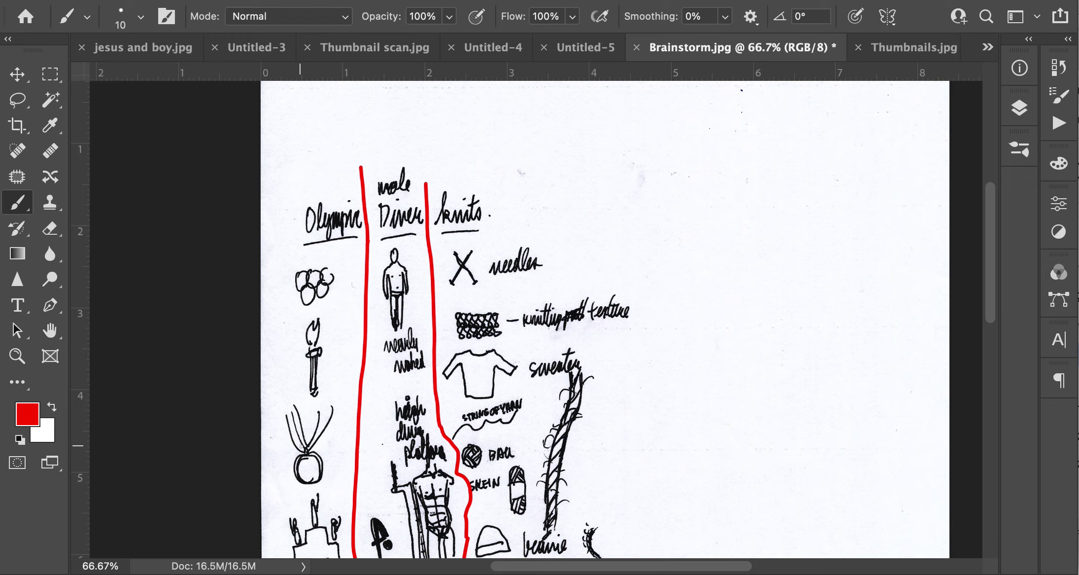
pyautogui.scroll(-7, 364, 412)
pyautogui.scroll(5, 345, 433)
pyautogui.scroll(-1, 321, 453)
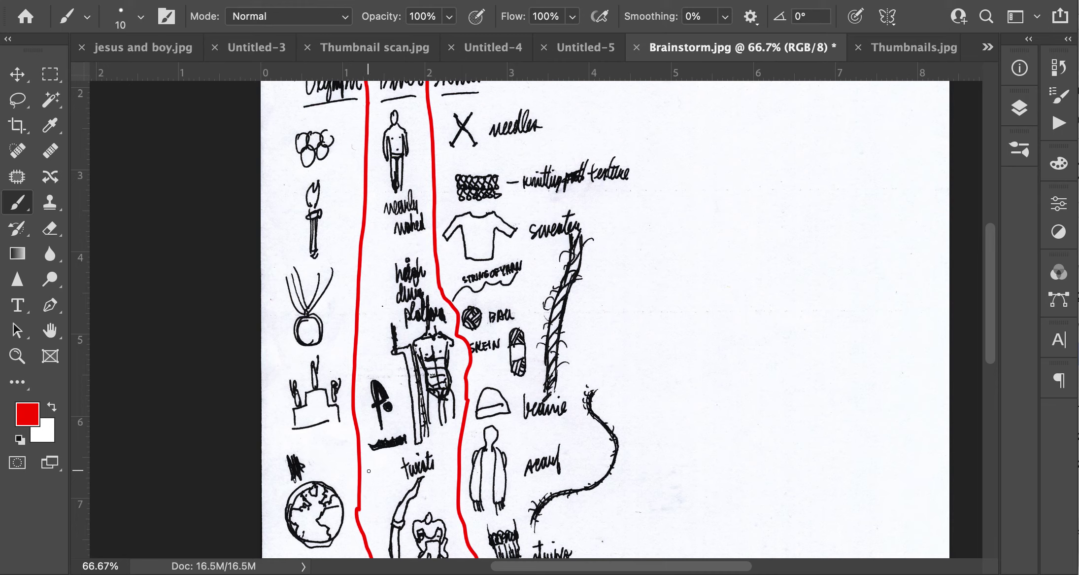
pyautogui.scroll(2, 362, 468)
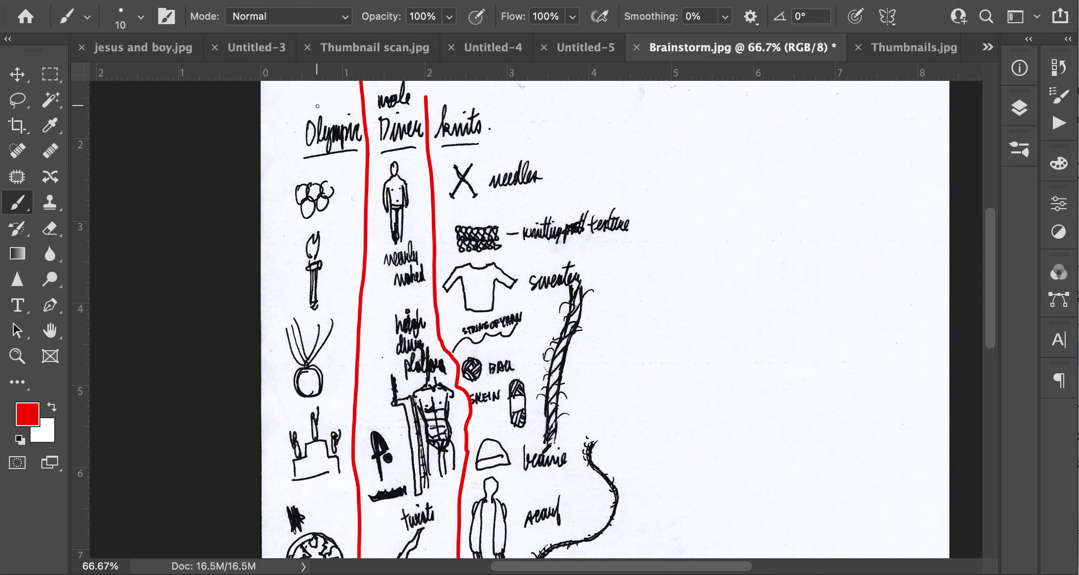
pyautogui.scroll(1, 316, 106)
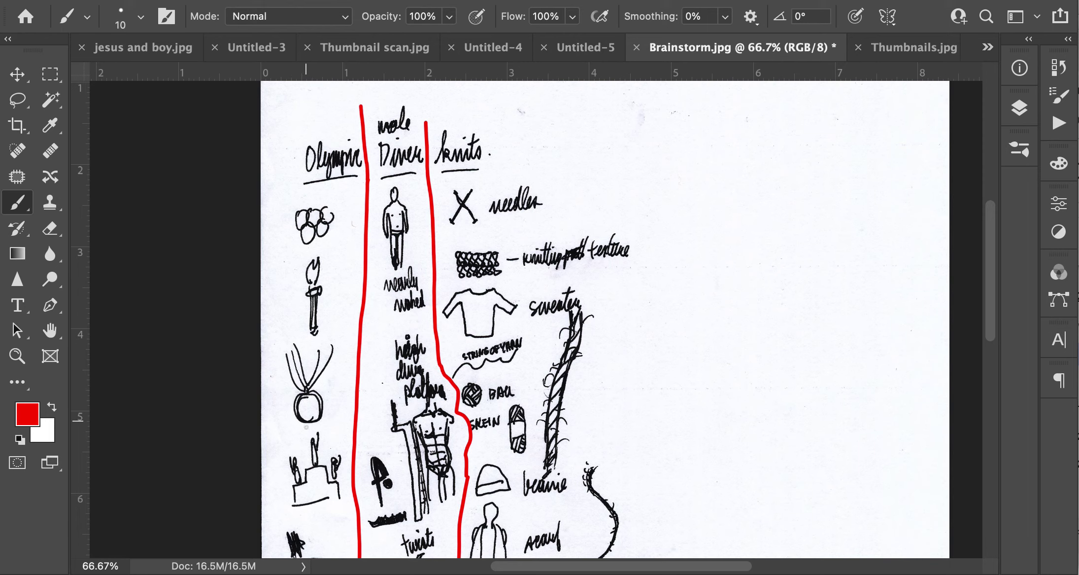
# Move to the knits column and draw a red arrow toward the braided knit sketch.
pyautogui.scroll(-5, 310, 491)
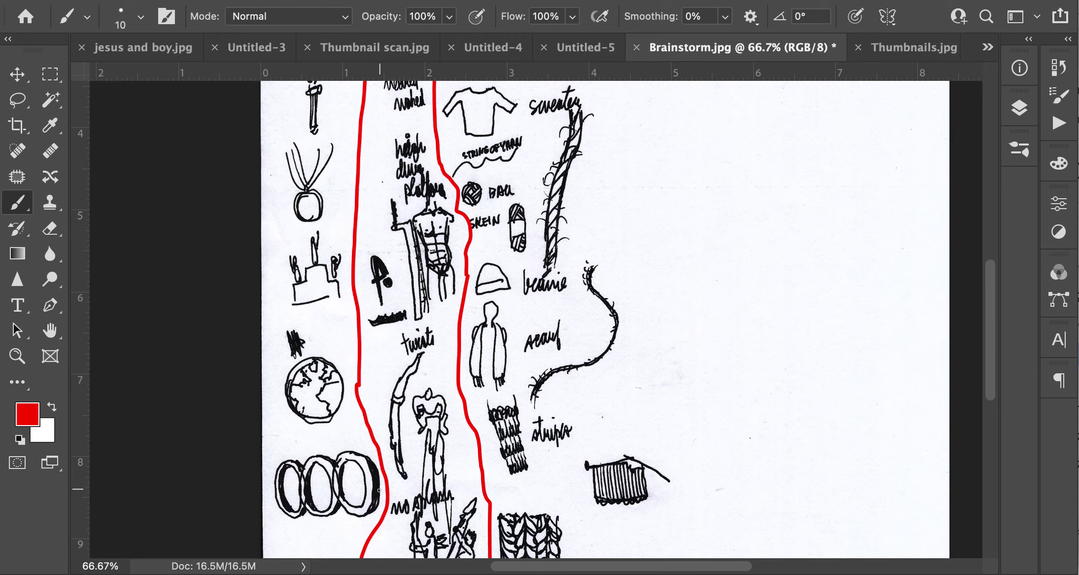
pyautogui.scroll(4, 341, 484)
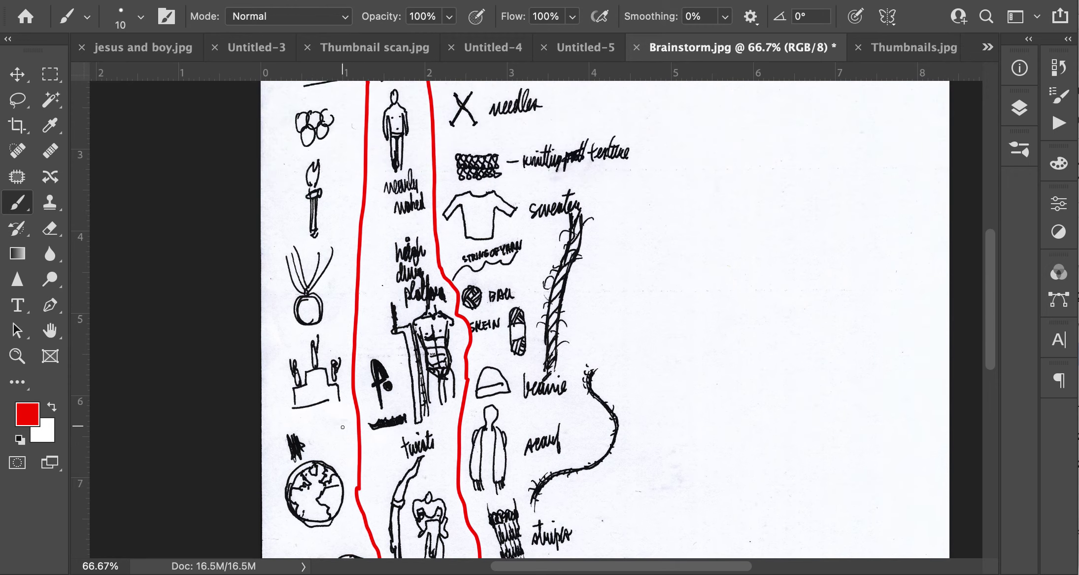
pyautogui.scroll(5, 343, 427)
pyautogui.hscroll(2, 342, 427)
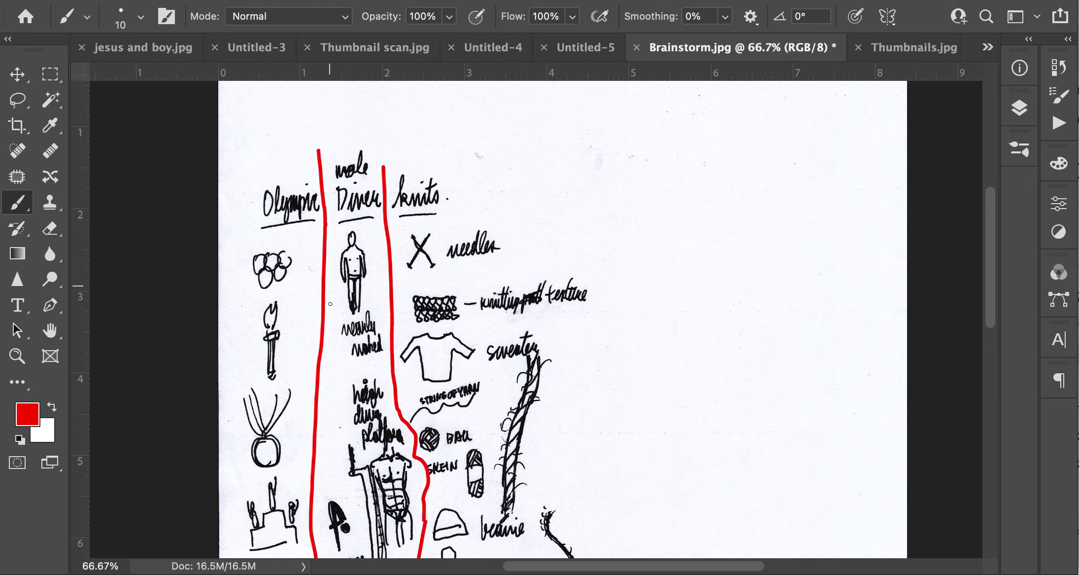
pyautogui.scroll(-2, 394, 315)
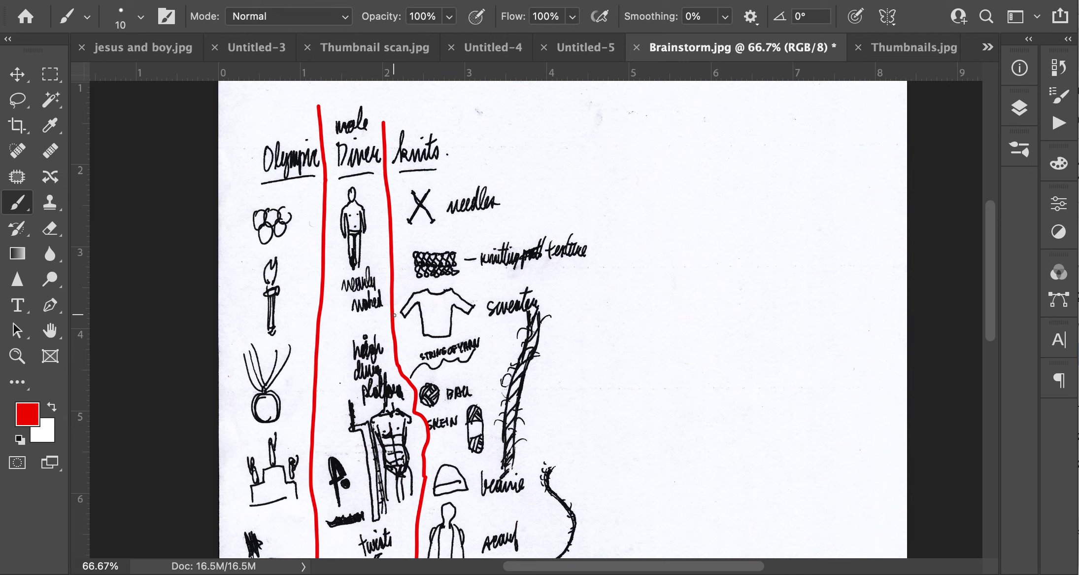
pyautogui.scroll(-5, 349, 340)
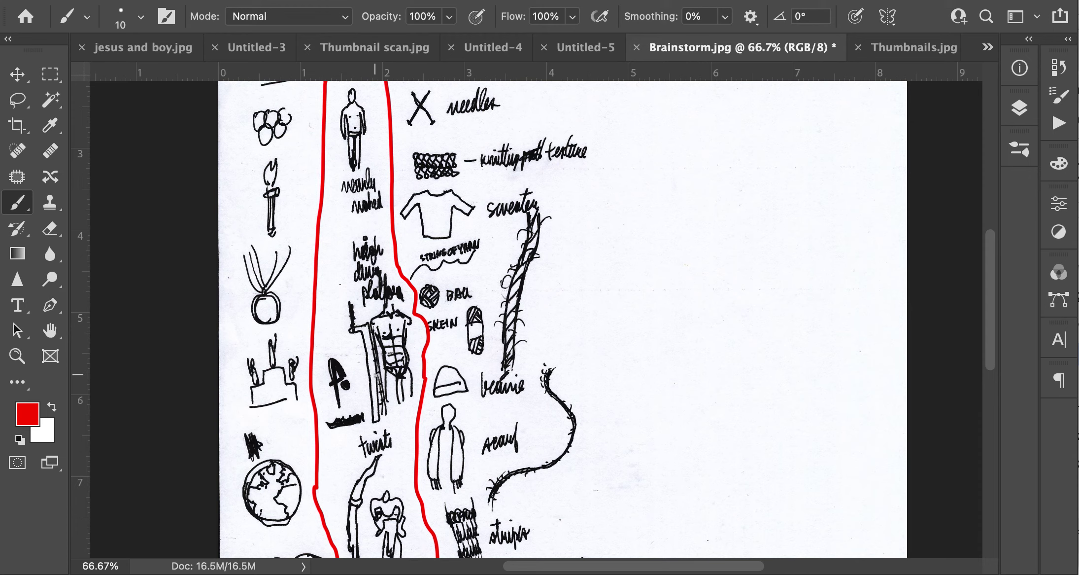
pyautogui.scroll(-1, 375, 375)
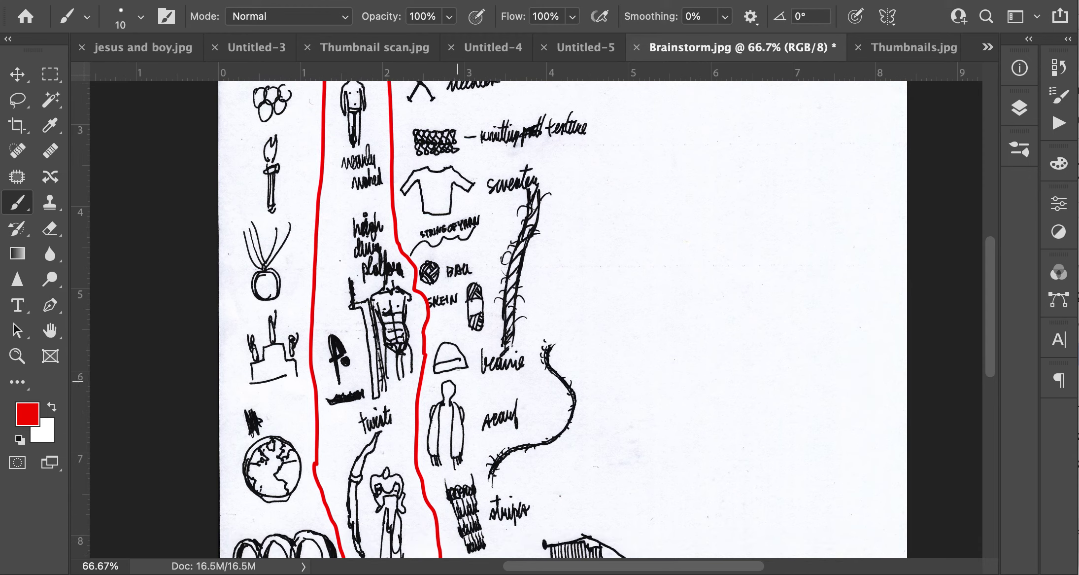
pyautogui.scroll(10, 377, 377)
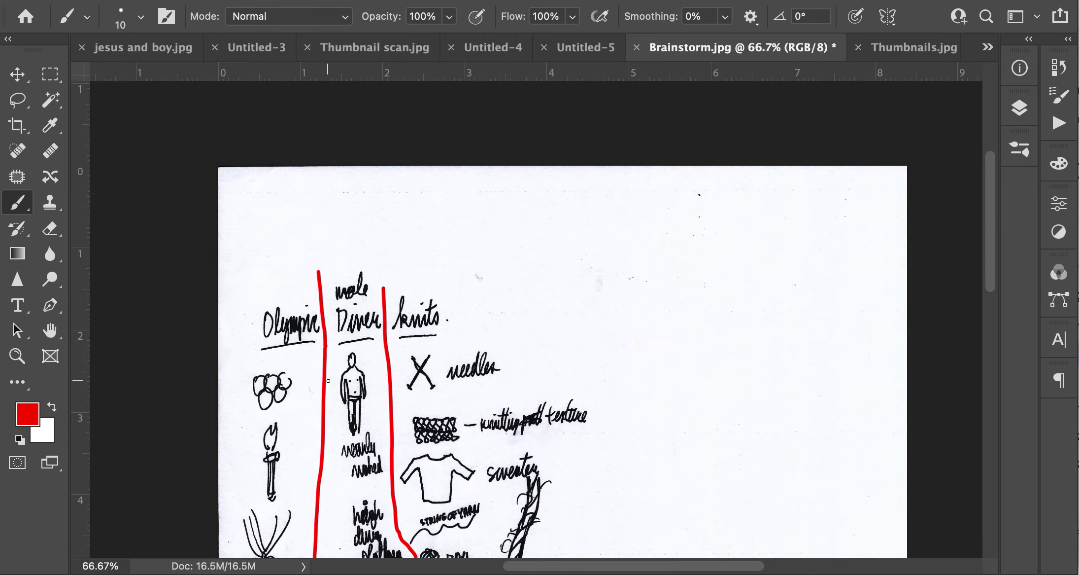
pyautogui.scroll(-20, 328, 379)
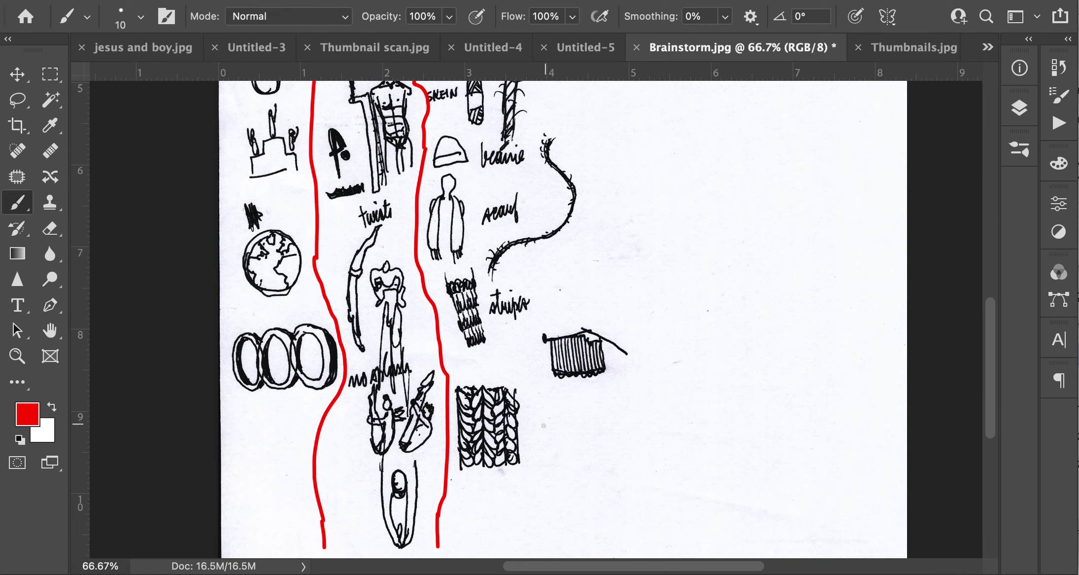
pyautogui.moveTo(578, 418)
pyautogui.mouseDown()
pyautogui.moveTo(518, 430)
pyautogui.moveTo(526, 420)
pyautogui.moveTo(542, 438)
pyautogui.mouseUp()
# Look over the red arrow on the braided knit sketch, then switch to Thumbnails.jpg.
pyautogui.scroll(3, 559, 251)
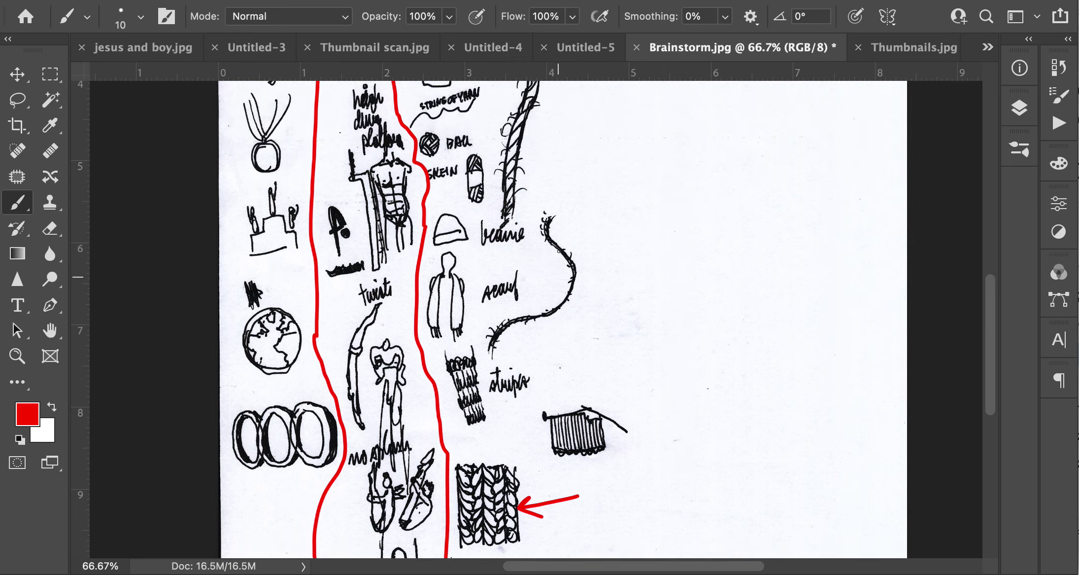
pyautogui.scroll(10, 559, 251)
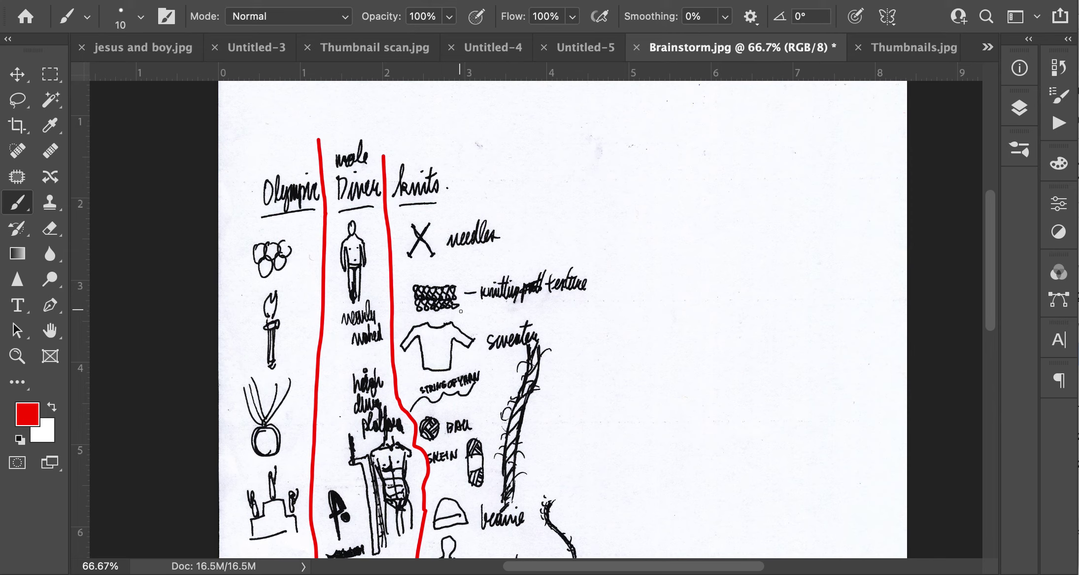
pyautogui.scroll(-2, 461, 349)
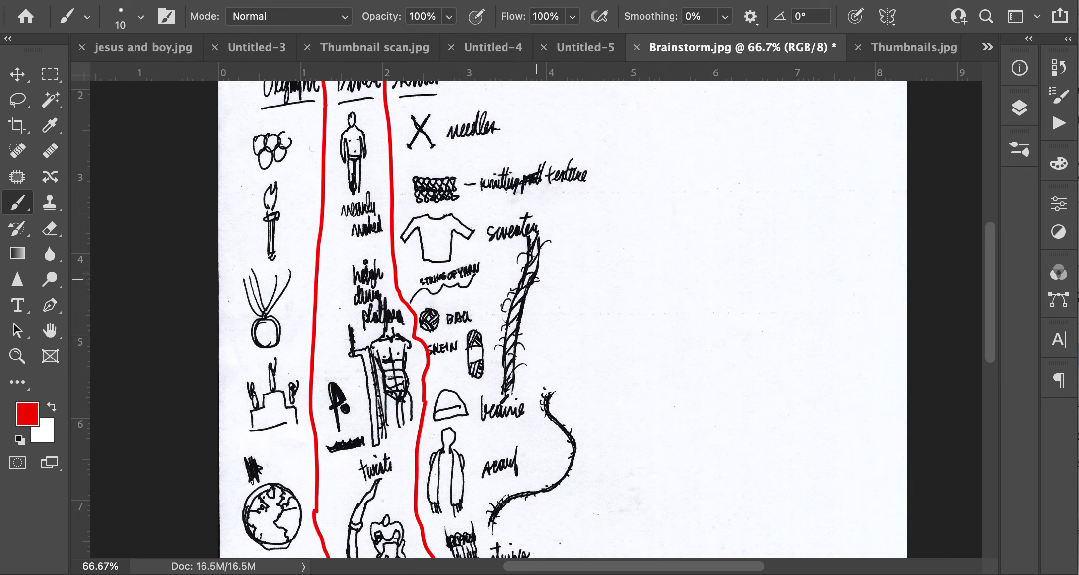
pyautogui.scroll(-5, 522, 369)
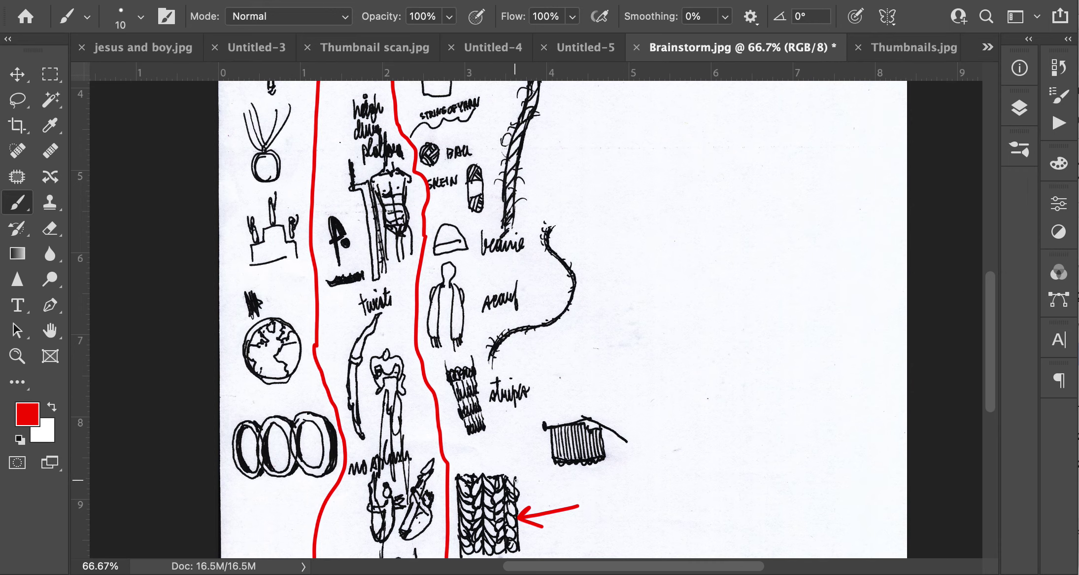
pyautogui.scroll(-1, 516, 480)
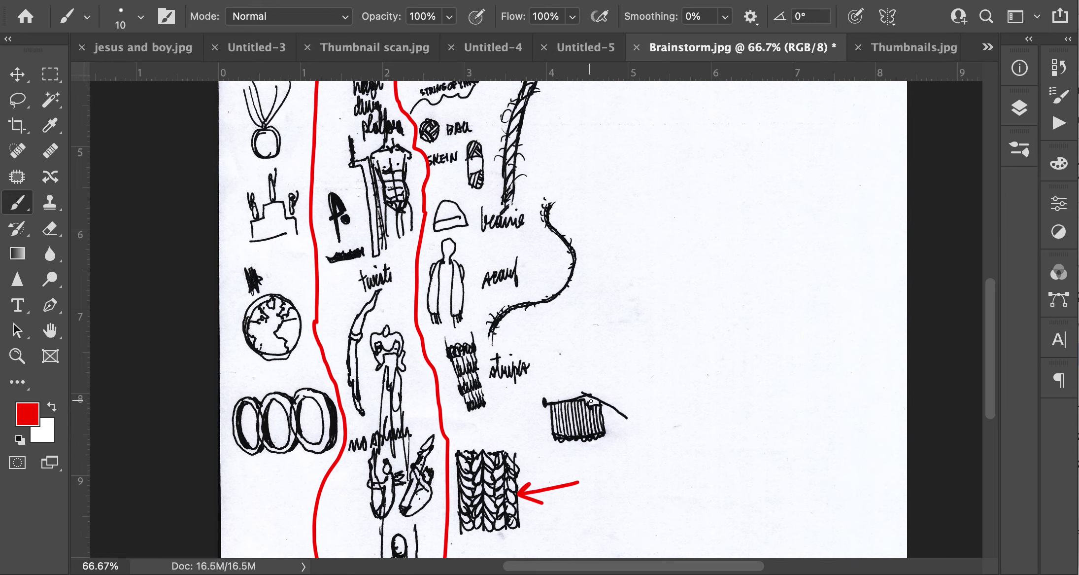
pyautogui.scroll(-3, 583, 401)
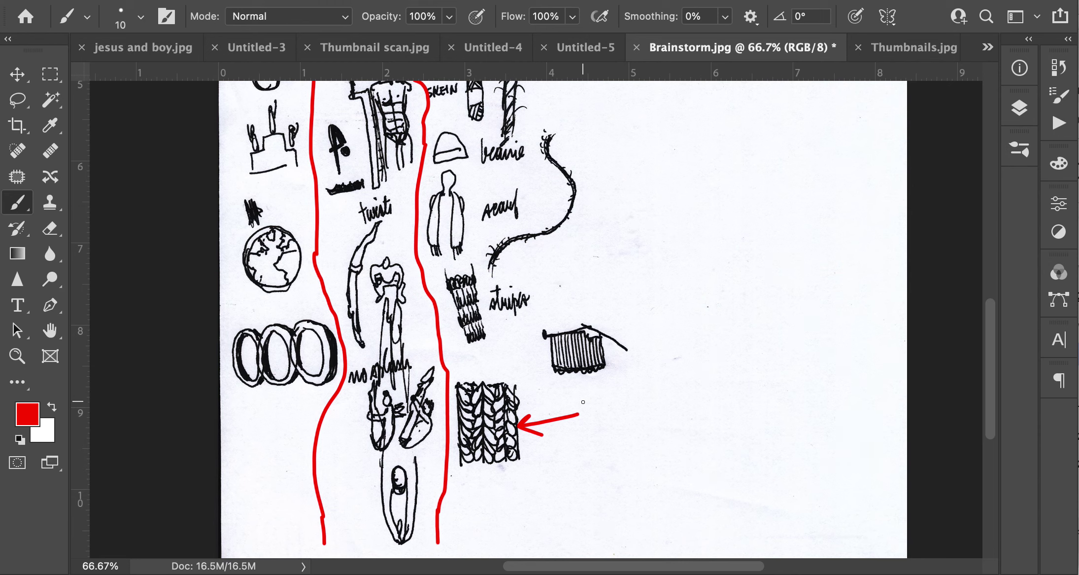
pyautogui.scroll(1, 582, 401)
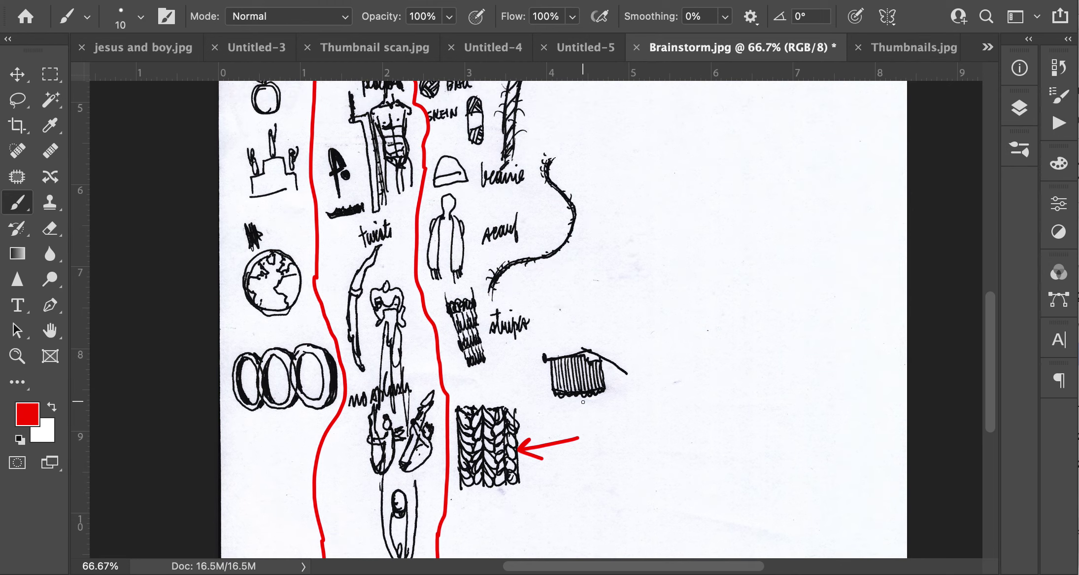
pyautogui.click(909, 49)
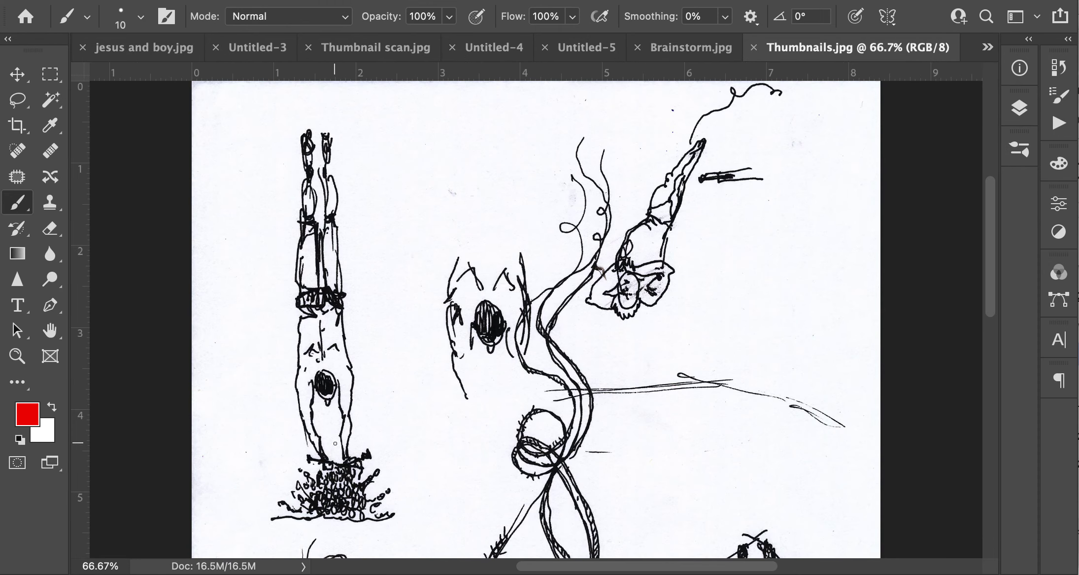
pyautogui.click(710, 49)
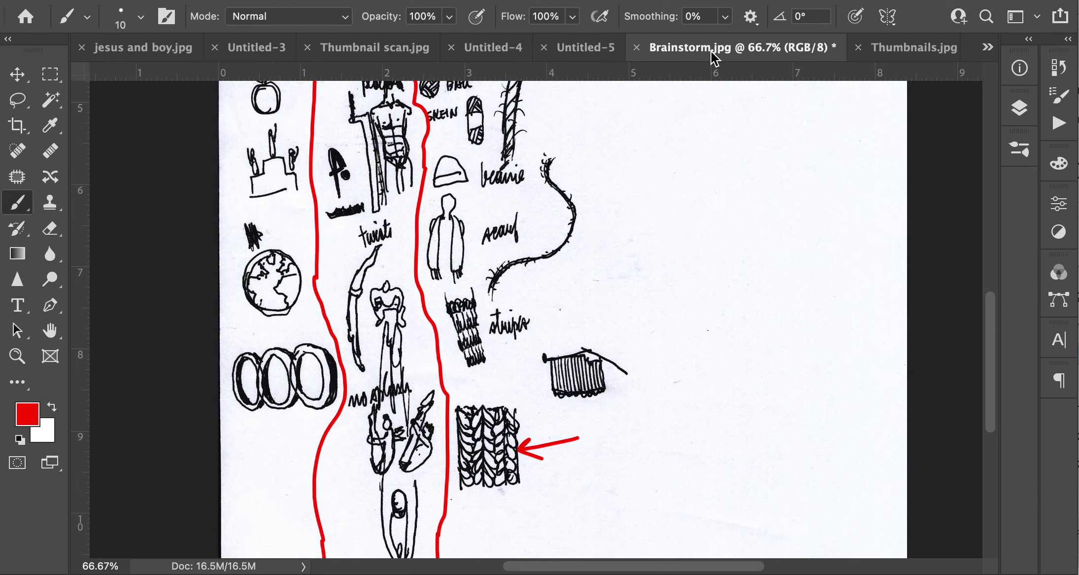
pyautogui.scroll(12, 430, 389)
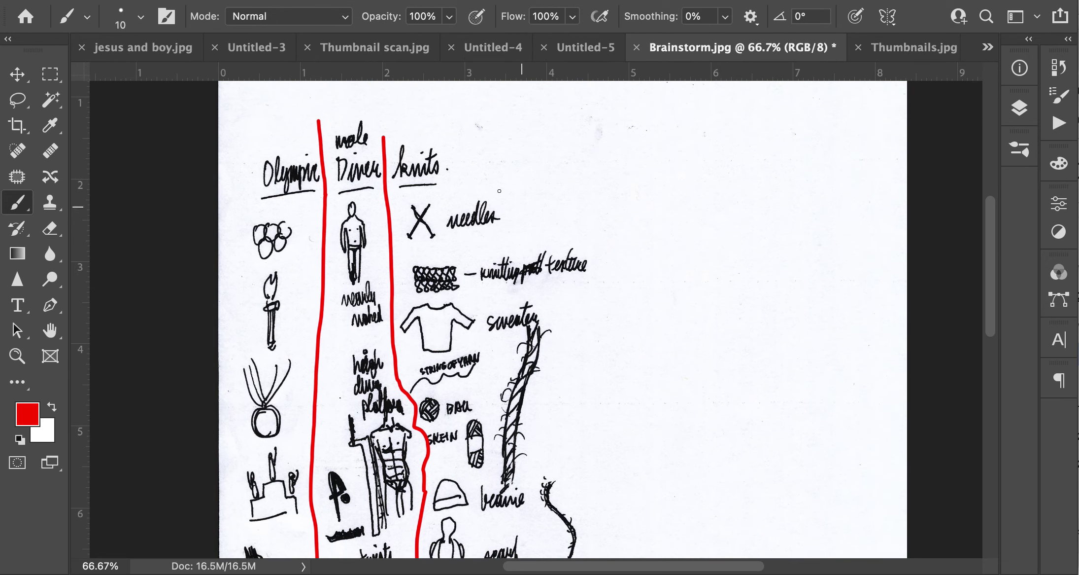
pyautogui.scroll(-2, 276, 267)
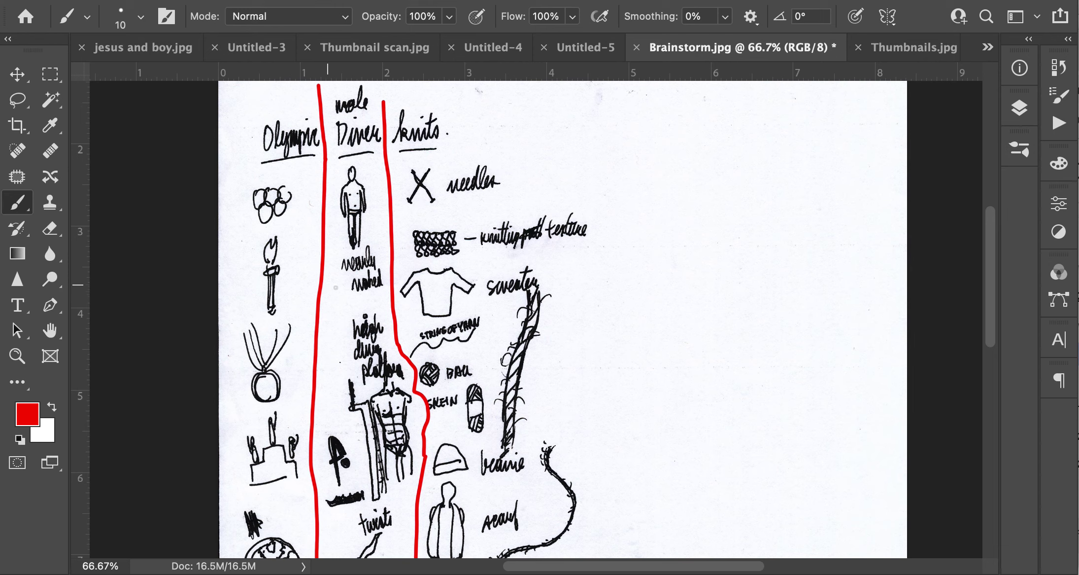
pyautogui.scroll(-1, 343, 288)
pyautogui.scroll(3, 344, 289)
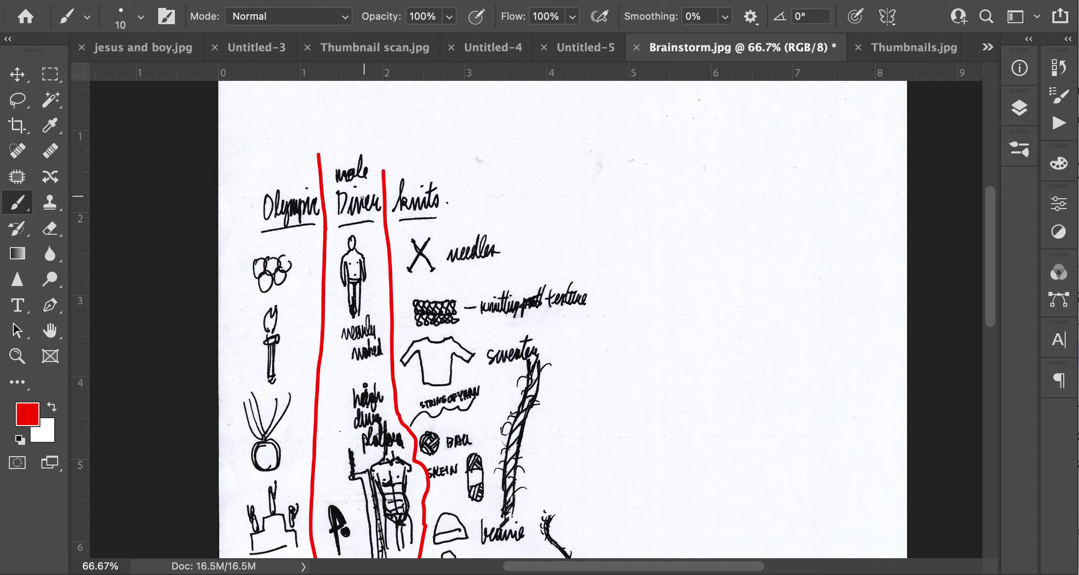
pyautogui.scroll(-15, 381, 347)
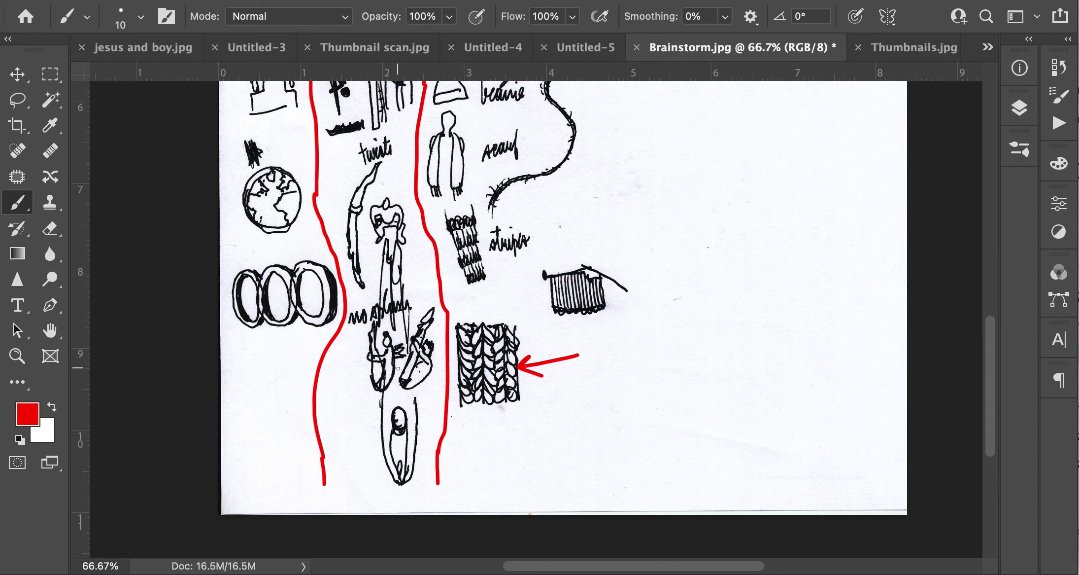
pyautogui.scroll(7, 398, 368)
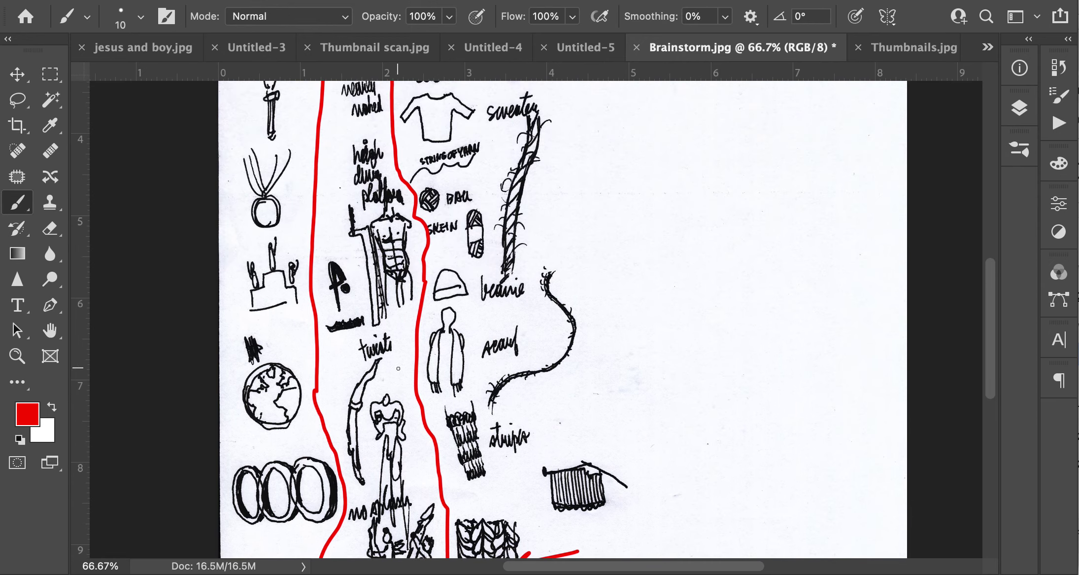
pyautogui.click(908, 49)
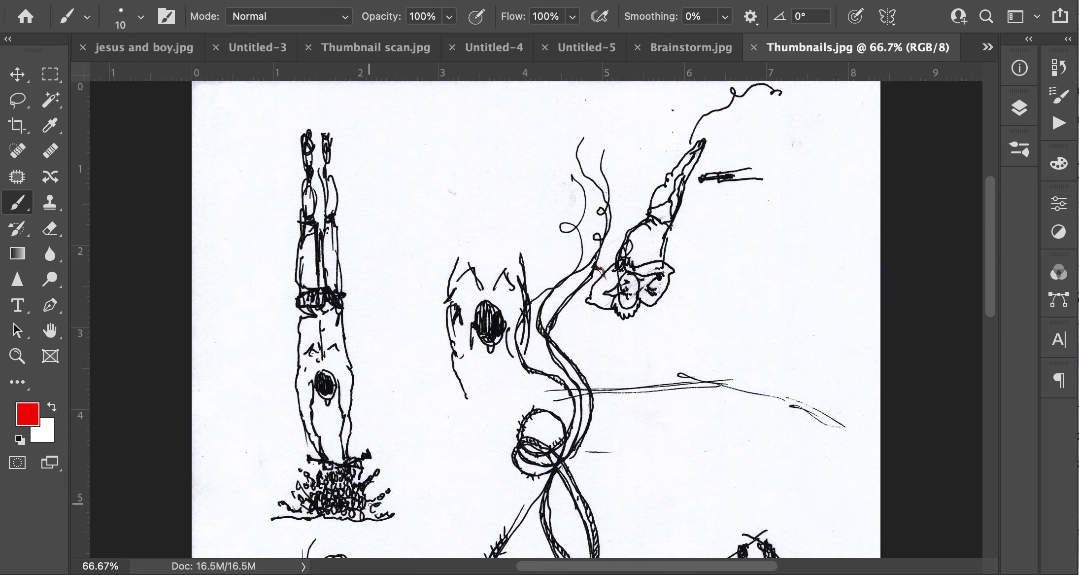
# Scroll around Thumbnails.jpg to review the inverted diver, twisting yarn and knit-bodied diver sketches.
pyautogui.scroll(-2, 369, 503)
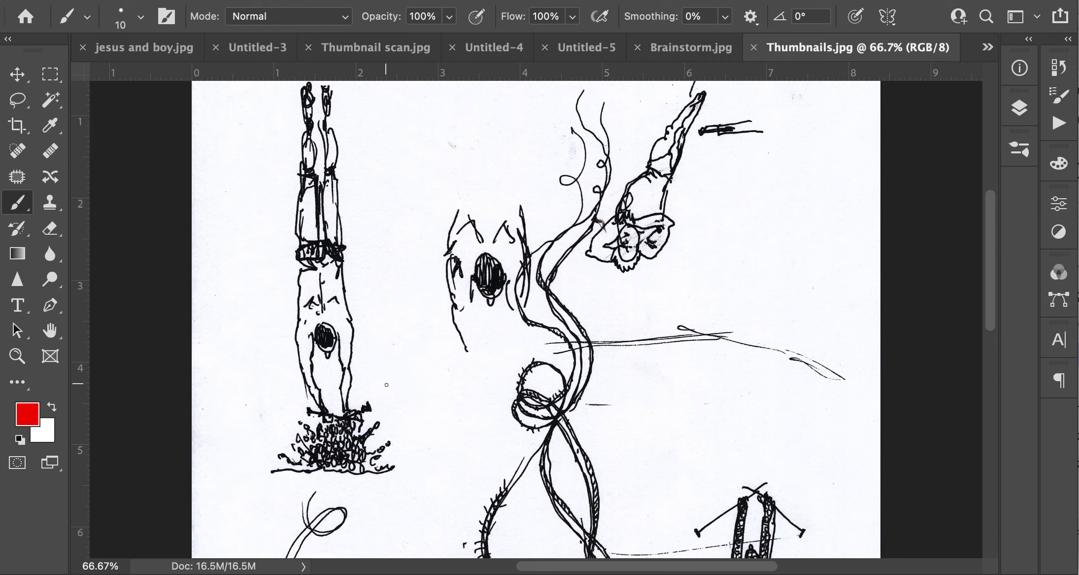
pyautogui.scroll(2, 387, 384)
pyautogui.scroll(-1, 386, 384)
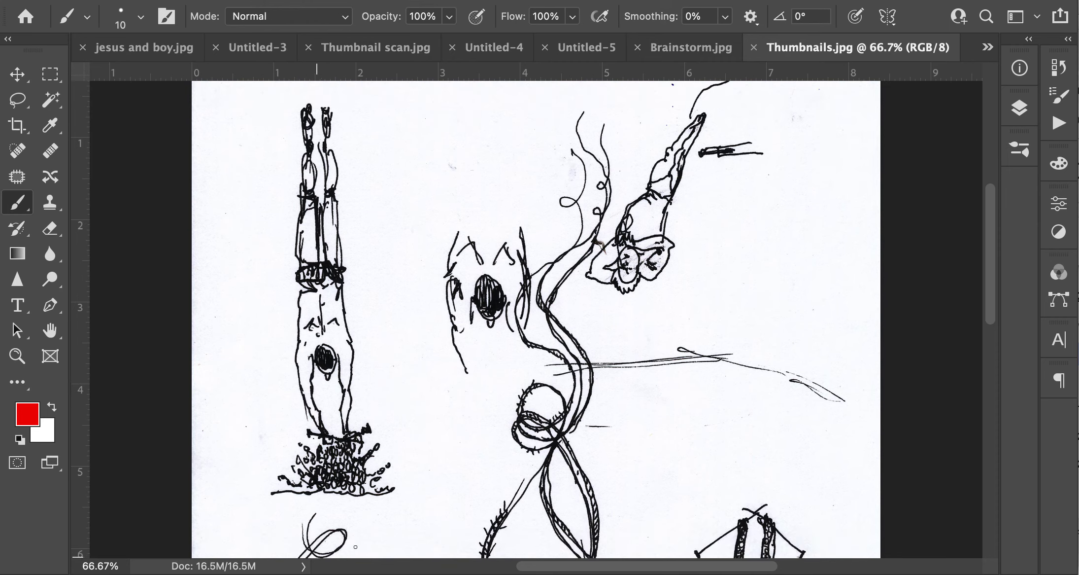
pyautogui.scroll(-10, 437, 474)
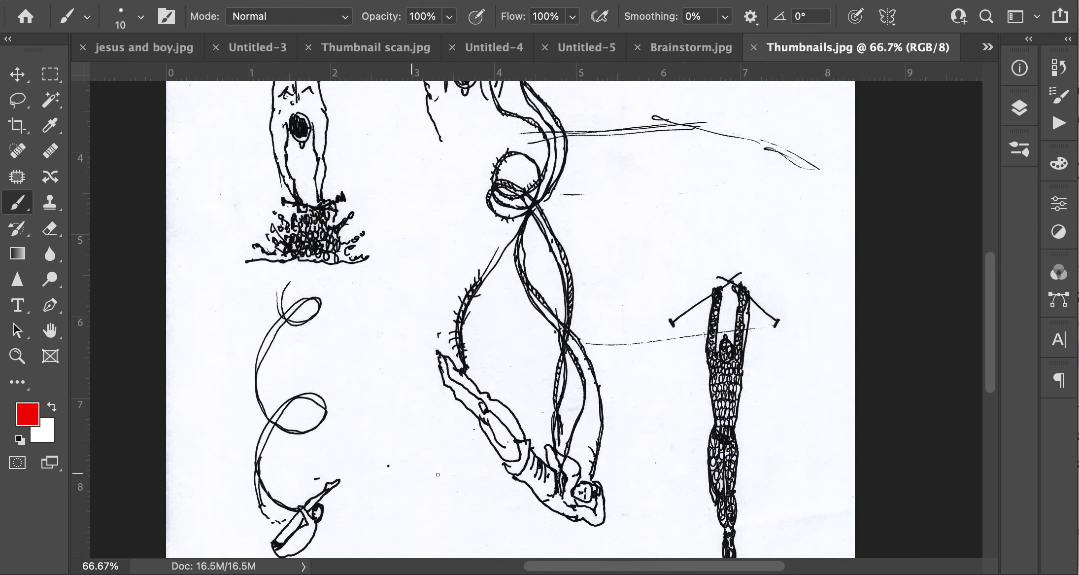
pyautogui.hscroll(-3, 437, 474)
pyautogui.scroll(4, 437, 474)
pyautogui.hscroll(-1, 437, 474)
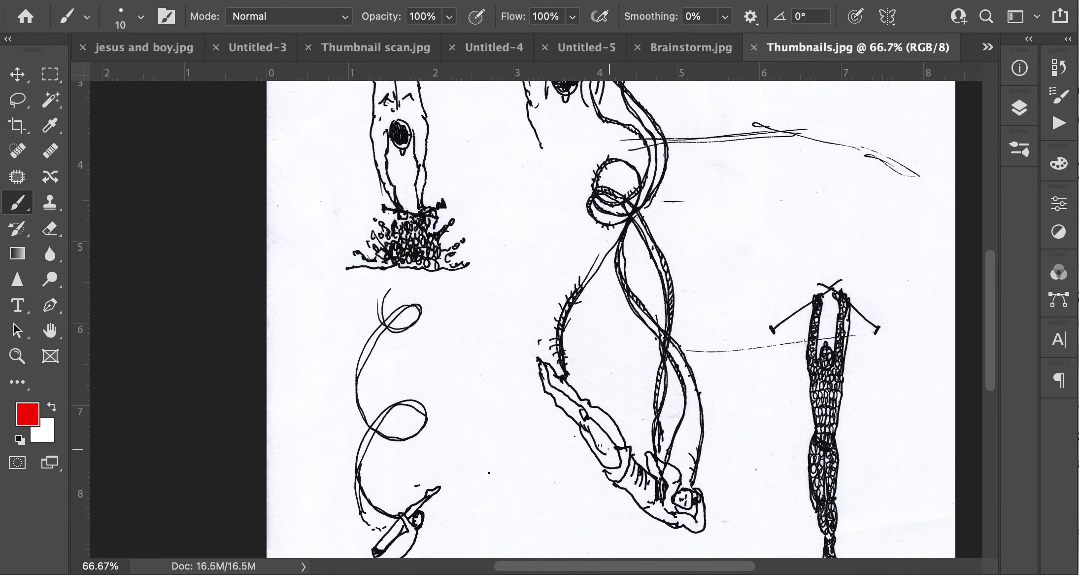
pyautogui.scroll(2, 613, 418)
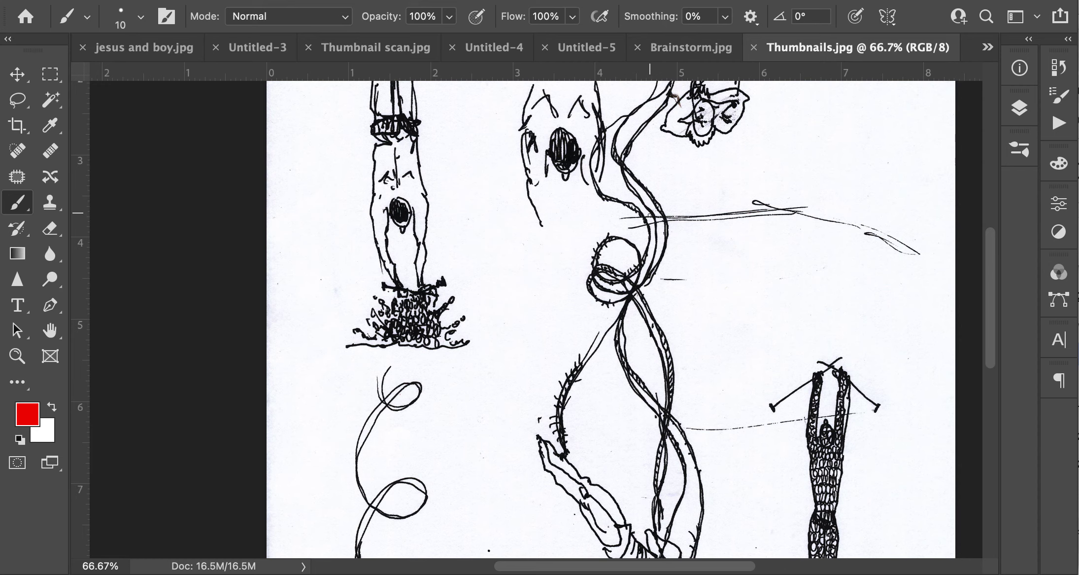
pyautogui.scroll(4, 625, 285)
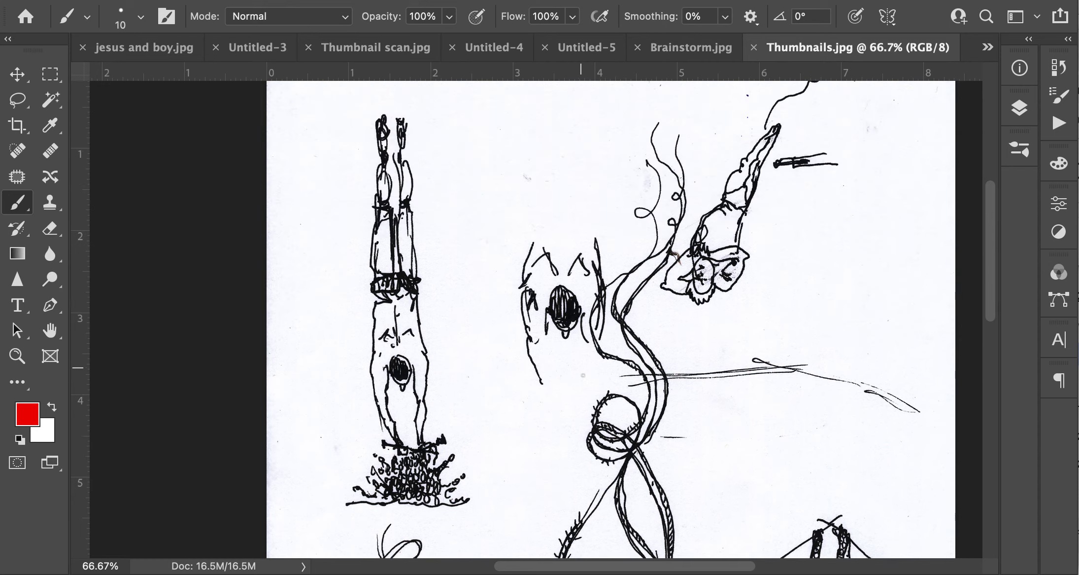
pyautogui.scroll(-7, 616, 446)
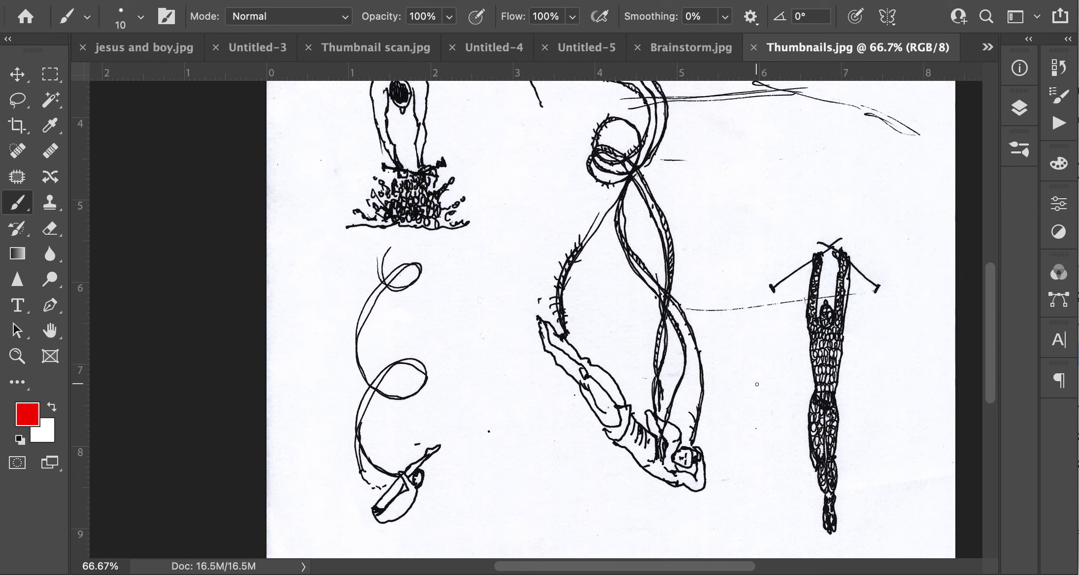
# Lasso the knitted diver, paste it onto a new layer, then rotate and move it back over its spot.
pyautogui.press('l')
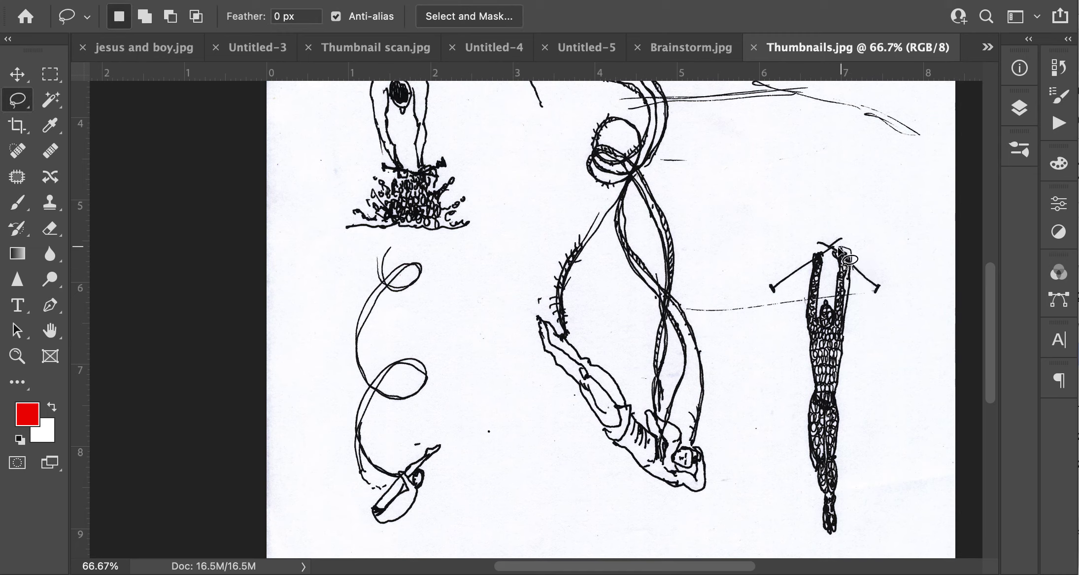
pyautogui.scroll(-1, 831, 273)
pyautogui.moveTo(831, 273)
pyautogui.mouseDown()
pyautogui.moveTo(826, 237)
pyautogui.moveTo(813, 234)
pyautogui.moveTo(794, 317)
pyautogui.moveTo(795, 489)
pyautogui.moveTo(815, 532)
pyautogui.moveTo(854, 516)
pyautogui.moveTo(854, 247)
pyautogui.mouseUp()
pyautogui.press('Delete')
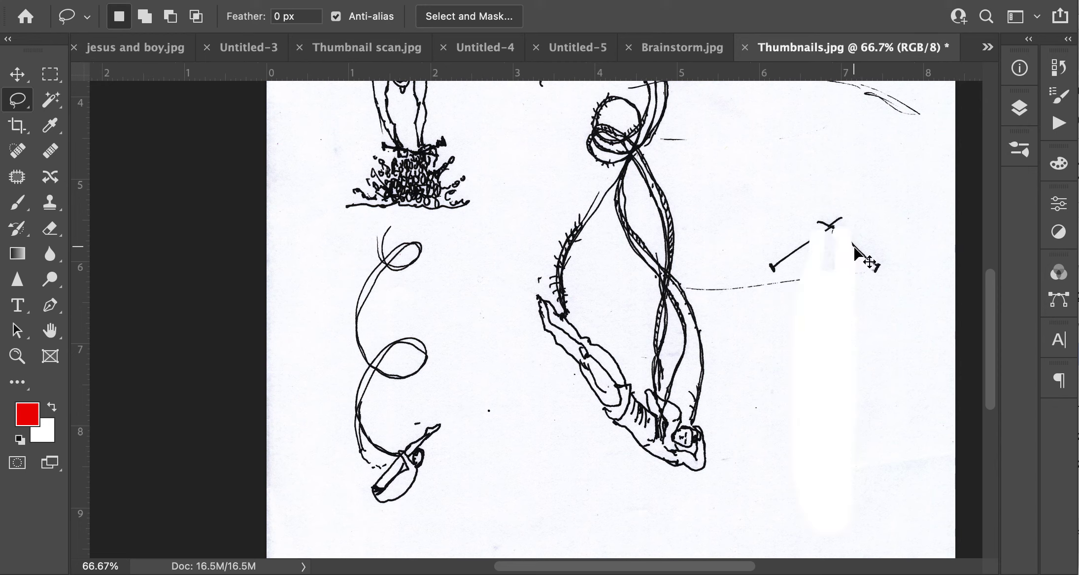
pyautogui.press('super+v')
pyautogui.press('super+t')
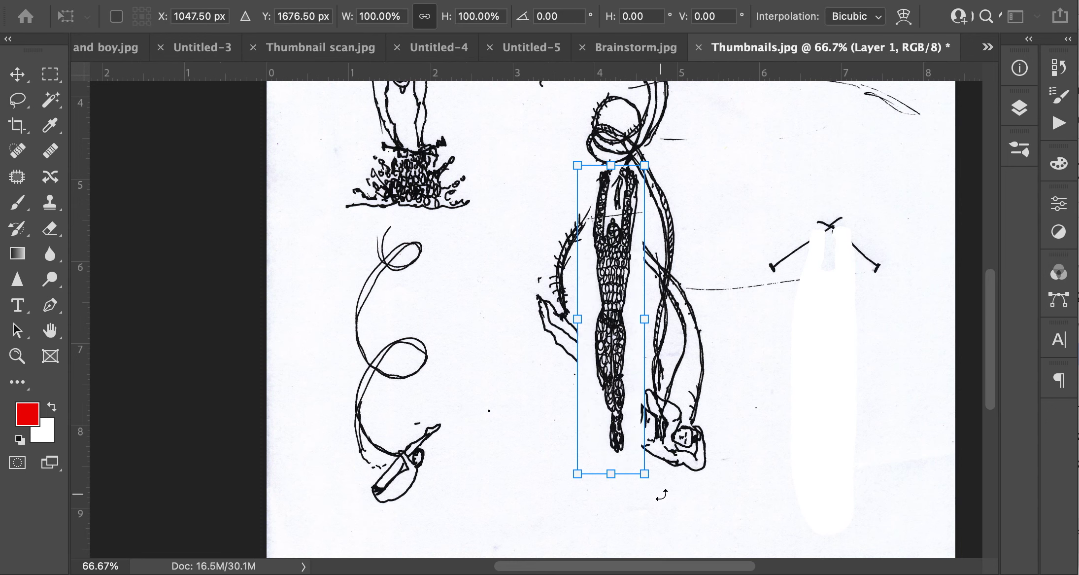
pyautogui.moveTo(662, 495); pyautogui.dragTo(557, 140)
pyautogui.moveTo(611, 320); pyautogui.dragTo(819, 376)
pyautogui.press('Return')
# Set the figure layer's blend mode to Multiply and nudge it up to align with the sketch.
pyautogui.press('l')
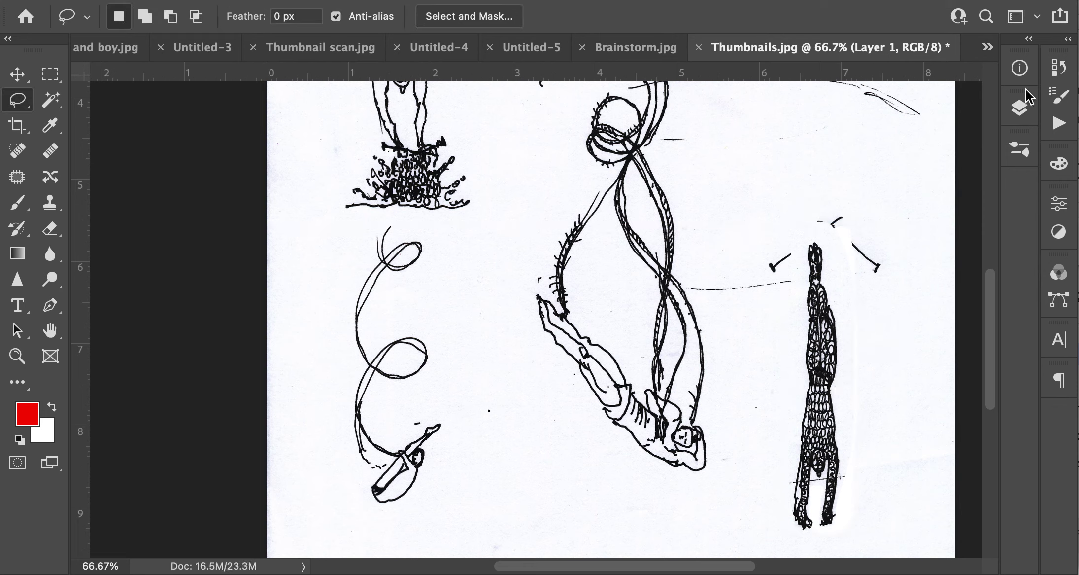
pyautogui.click(1019, 109)
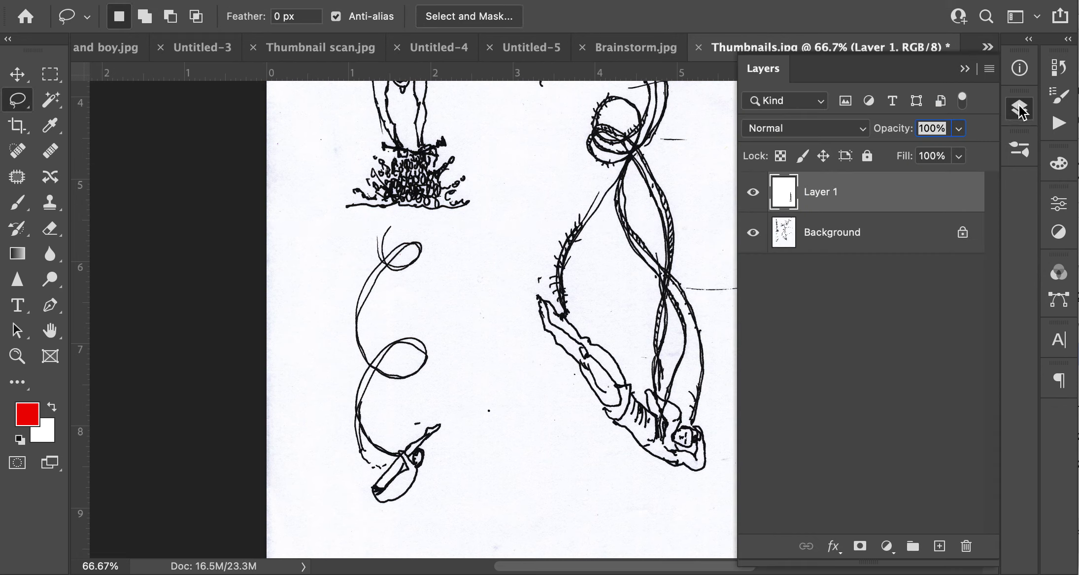
pyautogui.click(822, 128)
pyautogui.click(806, 195)
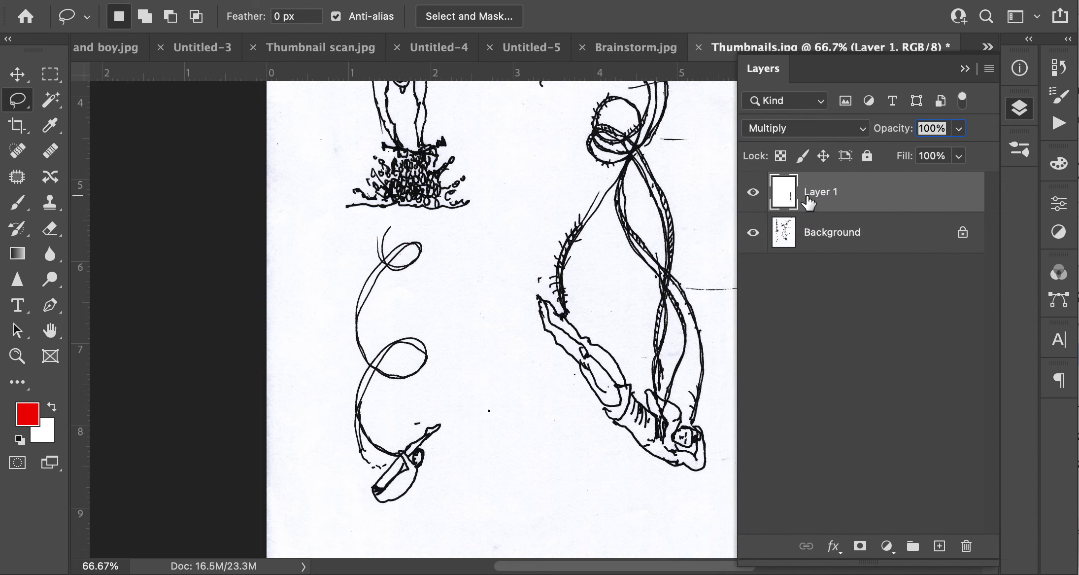
pyautogui.click(964, 69)
pyautogui.moveTo(824, 374); pyautogui.dragTo(830, 362)
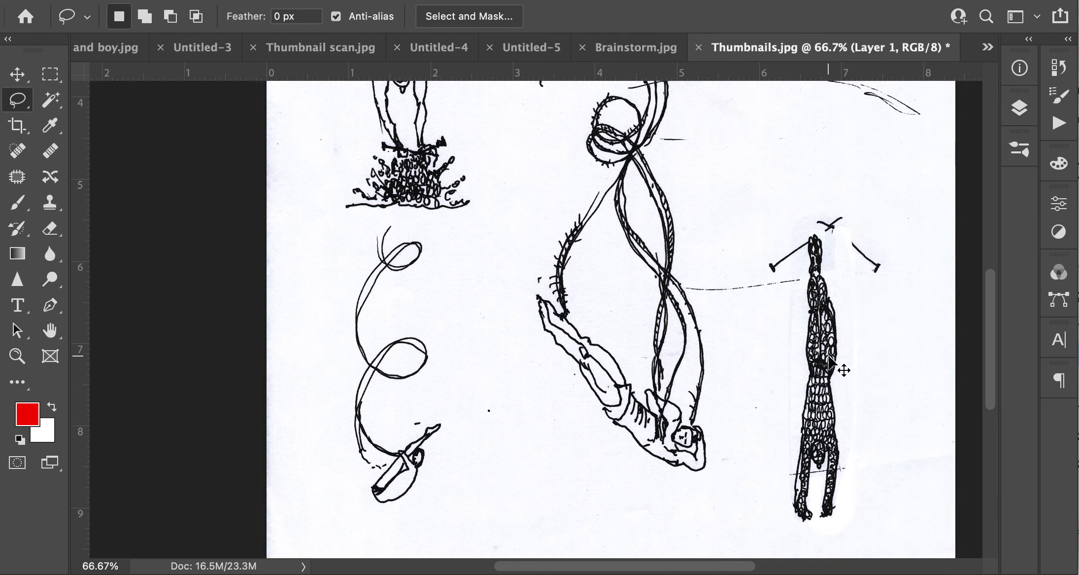
pyautogui.press('super+Up')
pyautogui.press('super+Up')
pyautogui.press('super+Up')
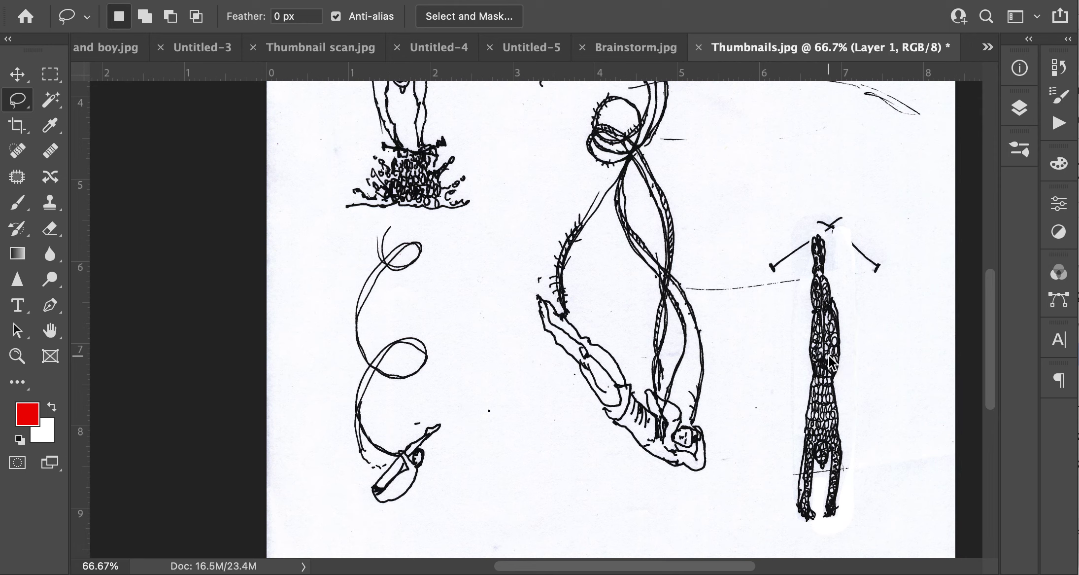
pyautogui.press('super+Up')
pyautogui.press('super+Up')
pyautogui.press('super+Up')
pyautogui.press('super+Up')
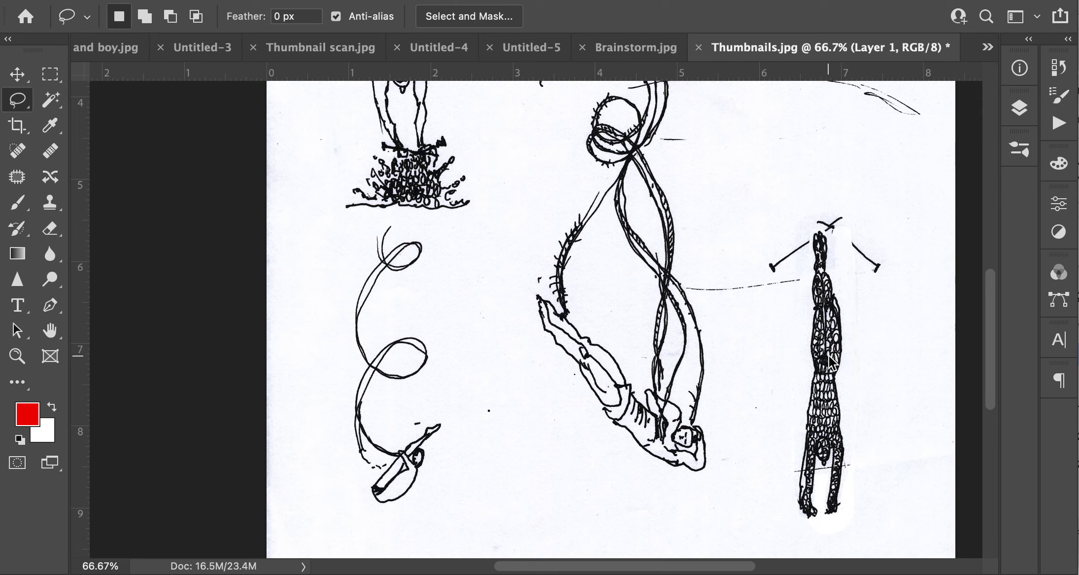
pyautogui.scroll(-3, 808, 493)
# Zoom in on the legs and erase the stray diagonal's left end and the outer leg line.
pyautogui.press('super+equal')
pyautogui.press('super+equal')
pyautogui.press('super+equal')
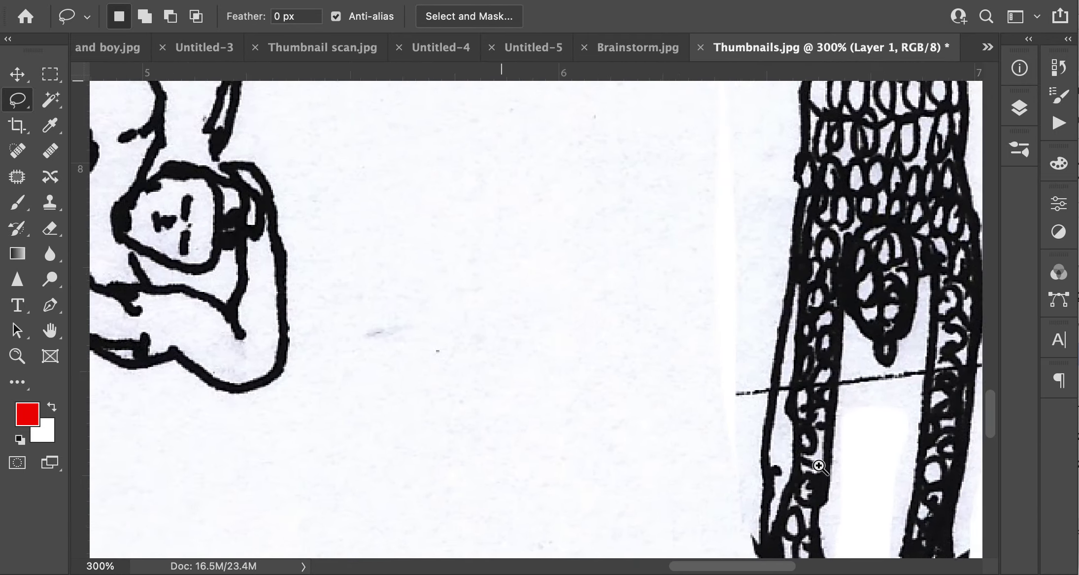
pyautogui.press('super+equal')
pyautogui.keyDown('alt'); pyautogui.click(679, 348); pyautogui.keyUp('alt')
pyautogui.press('e')
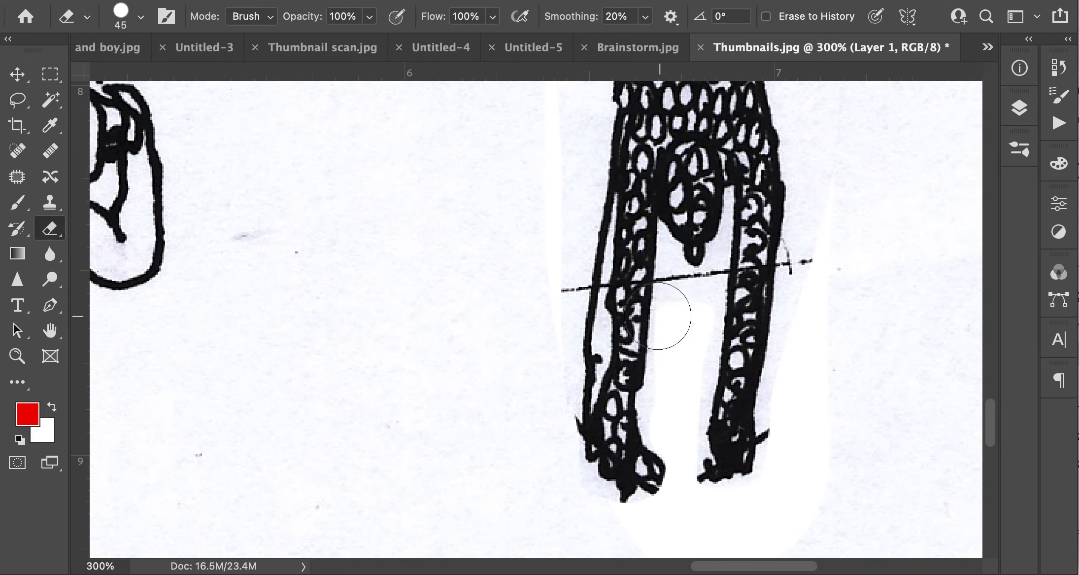
pyautogui.moveTo(535, 284)
pyautogui.mouseDown()
pyautogui.moveTo(554, 279)
pyautogui.moveTo(554, 309)
pyautogui.mouseUp()
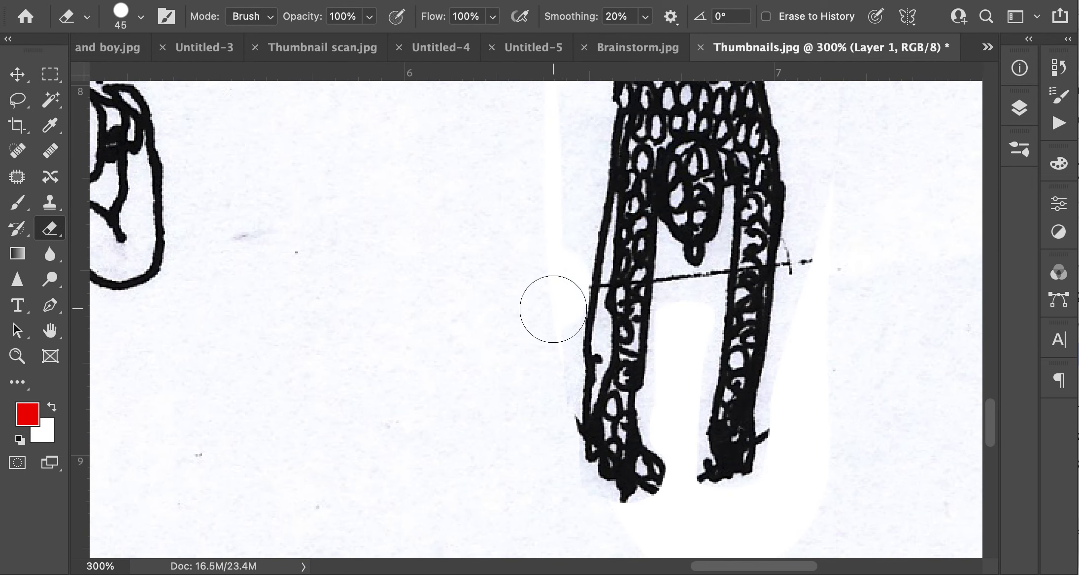
pyautogui.press('[')
pyautogui.press('[')
pyautogui.press('[')
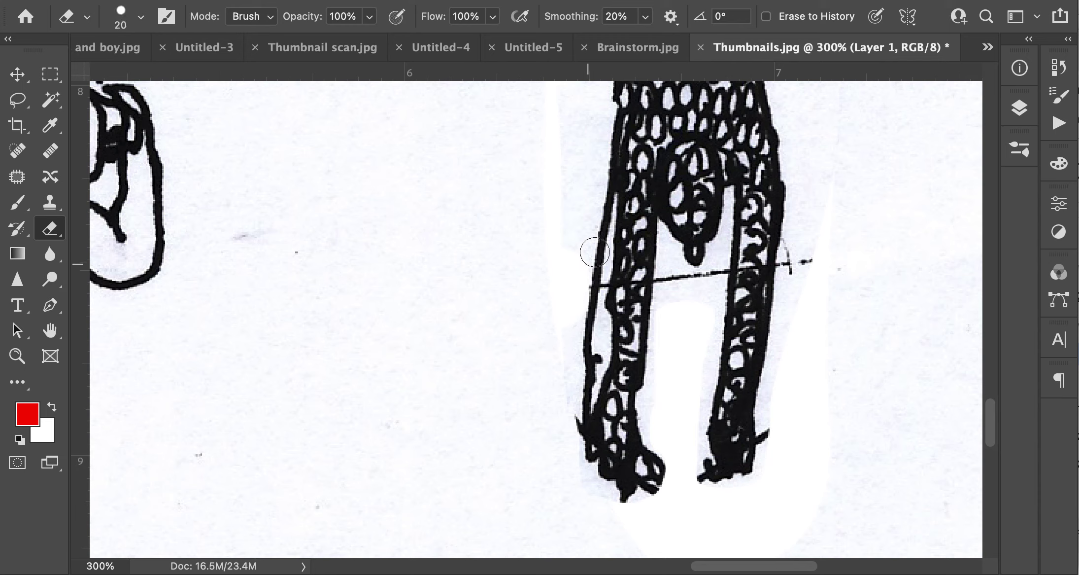
pyautogui.moveTo(591, 254)
pyautogui.mouseDown()
pyautogui.moveTo(596, 173)
pyautogui.moveTo(580, 447)
pyautogui.moveTo(590, 522)
pyautogui.mouseUp()
# Erase the toe marks, tick marks and stray line between the legs, then view the whole figure.
pyautogui.moveTo(662, 451)
pyautogui.mouseDown()
pyautogui.moveTo(641, 503)
pyautogui.moveTo(655, 439)
pyautogui.moveTo(699, 474)
pyautogui.moveTo(698, 458)
pyautogui.mouseUp()
pyautogui.moveTo(781, 449); pyautogui.dragTo(773, 445)
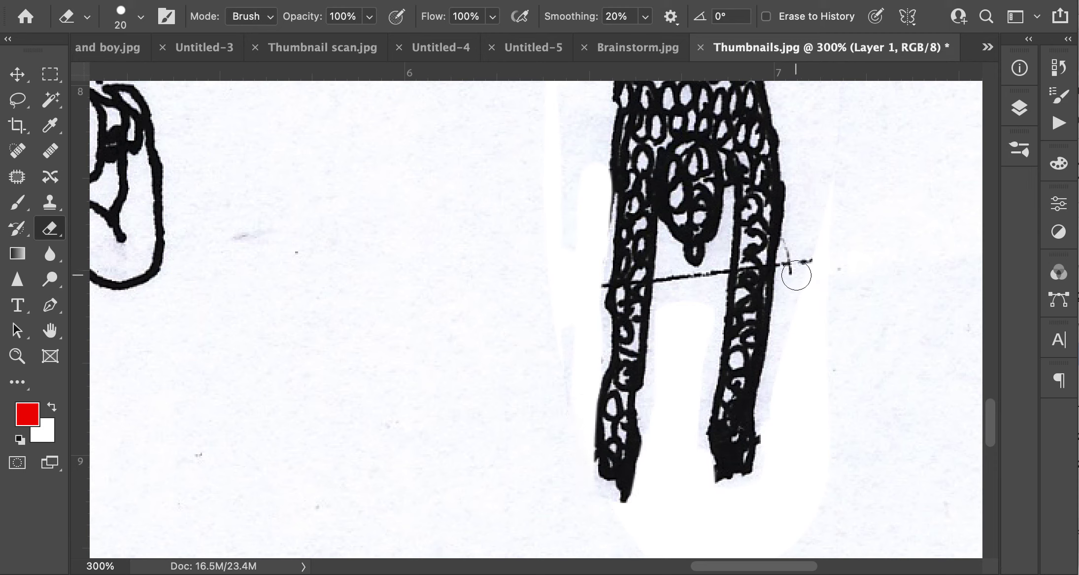
pyautogui.moveTo(798, 269)
pyautogui.mouseDown()
pyautogui.moveTo(798, 241)
pyautogui.moveTo(790, 267)
pyautogui.mouseUp()
pyautogui.moveTo(722, 273); pyautogui.dragTo(667, 279)
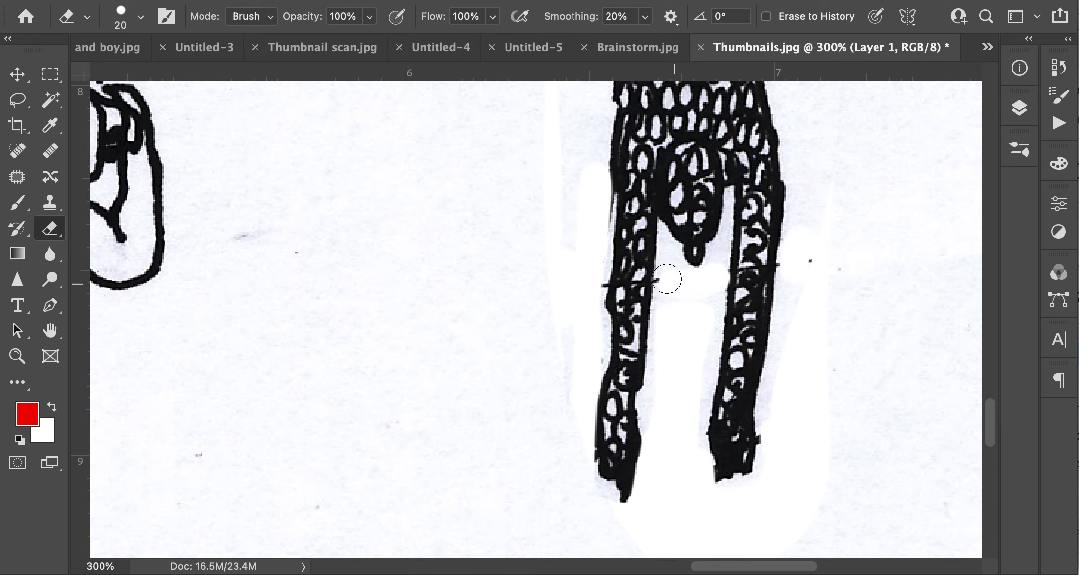
pyautogui.keyDown('alt'); pyautogui.click(713, 262); pyautogui.keyUp('alt')
pyautogui.keyDown('alt'); pyautogui.click(713, 262); pyautogui.keyUp('alt')
pyautogui.moveTo(723, 253)
pyautogui.mouseDown()
pyautogui.moveTo(681, 520)
pyautogui.moveTo(697, 448)
pyautogui.mouseUp()
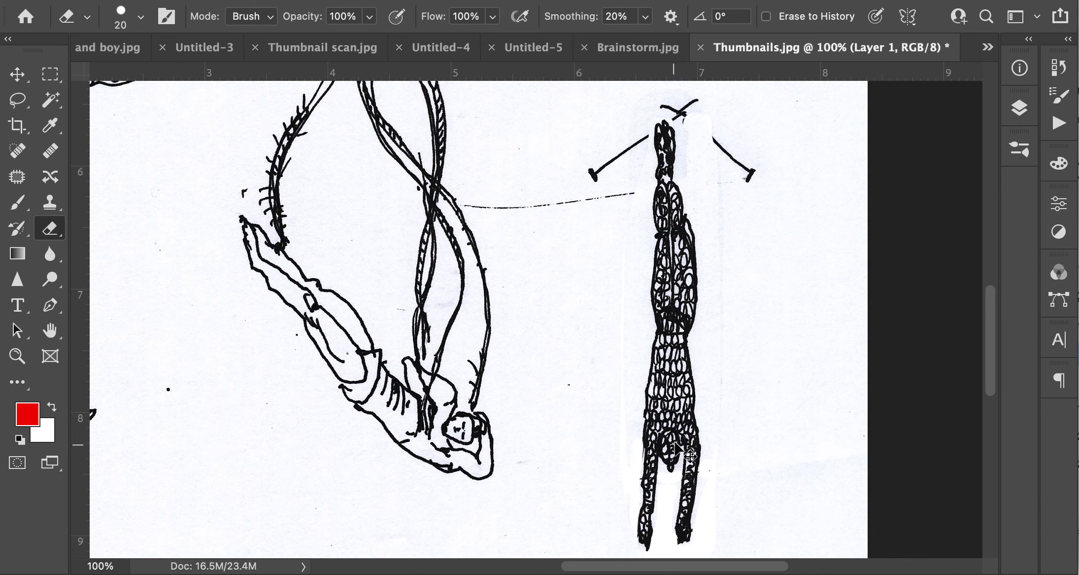
pyautogui.keyDown('alt'); pyautogui.click(632, 438); pyautogui.keyUp('alt')
pyautogui.moveTo(610, 397); pyautogui.dragTo(723, 393)
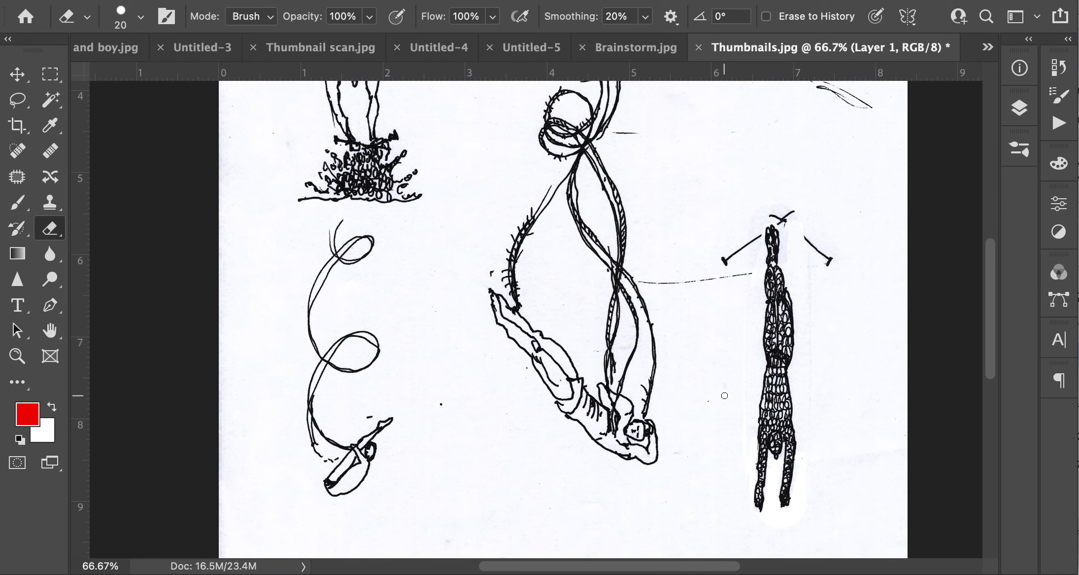
pyautogui.moveTo(553, 266)
pyautogui.mouseDown()
pyautogui.moveTo(607, 380)
pyautogui.moveTo(550, 534)
pyautogui.mouseUp()
pyautogui.scroll(2, 556, 527)
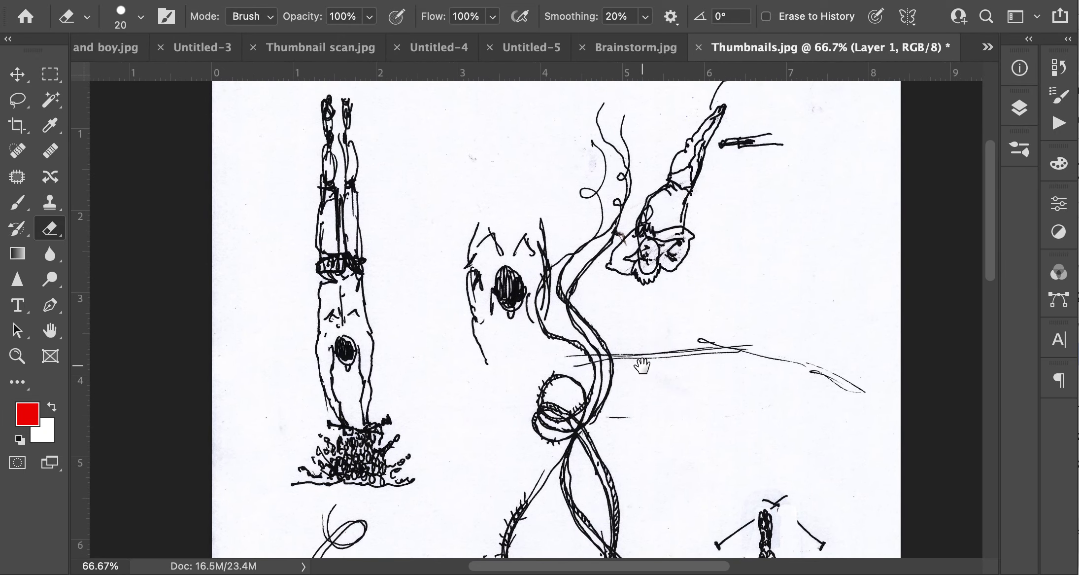
pyautogui.moveTo(642, 365); pyautogui.dragTo(674, 357)
pyautogui.scroll(2, 395, 415)
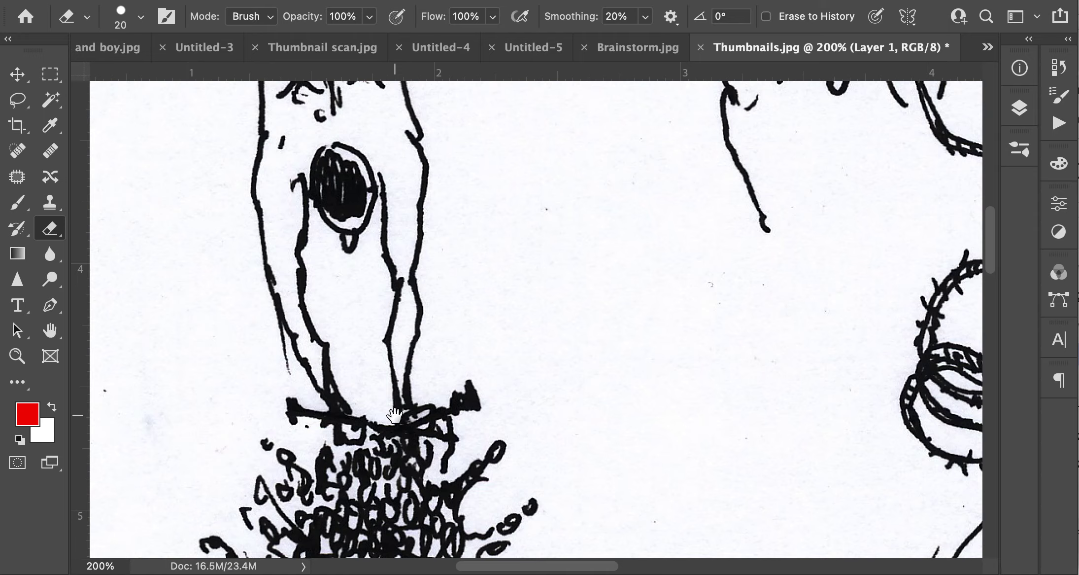
pyautogui.moveTo(394, 416); pyautogui.dragTo(551, 402)
pyautogui.scroll(-2, 706, 383)
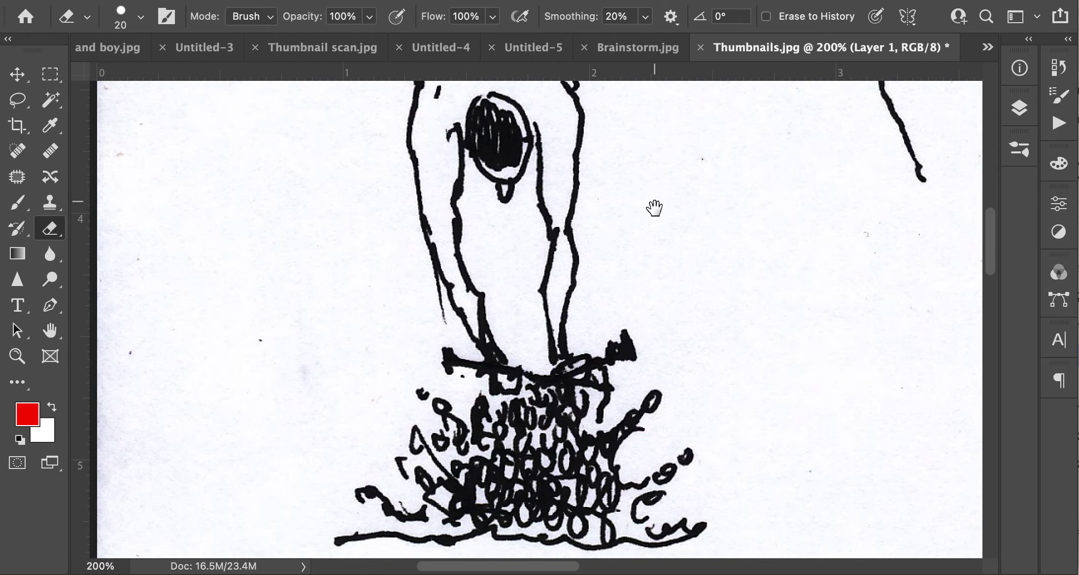
pyautogui.scroll(-10, 675, 494)
pyautogui.scroll(15, 674, 477)
pyautogui.scroll(-8, 645, 252)
pyautogui.hscroll(2, 645, 299)
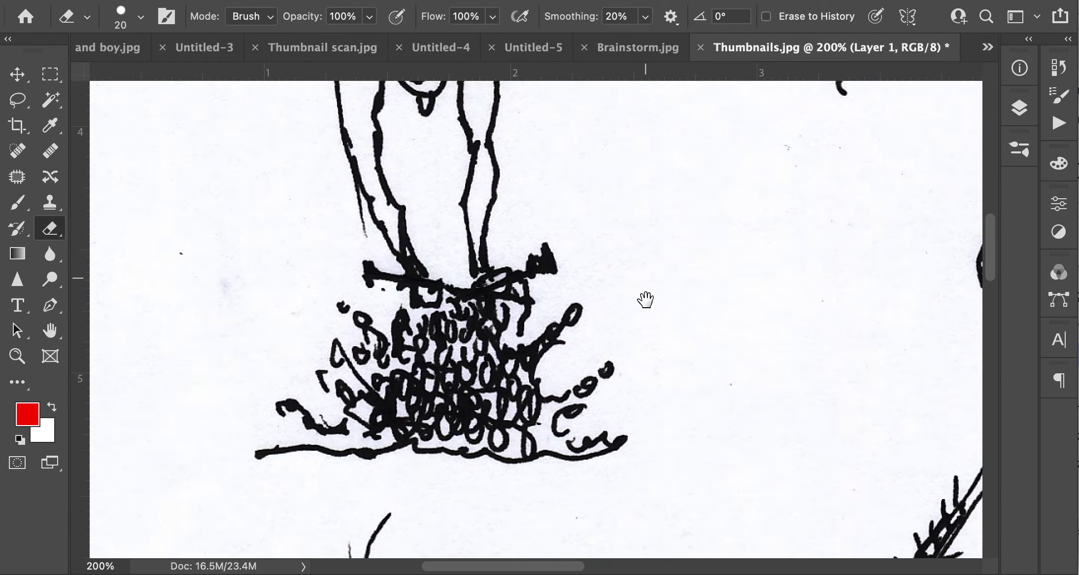
pyautogui.scroll(5, 653, 330)
pyautogui.scroll(-1, 470, 363)
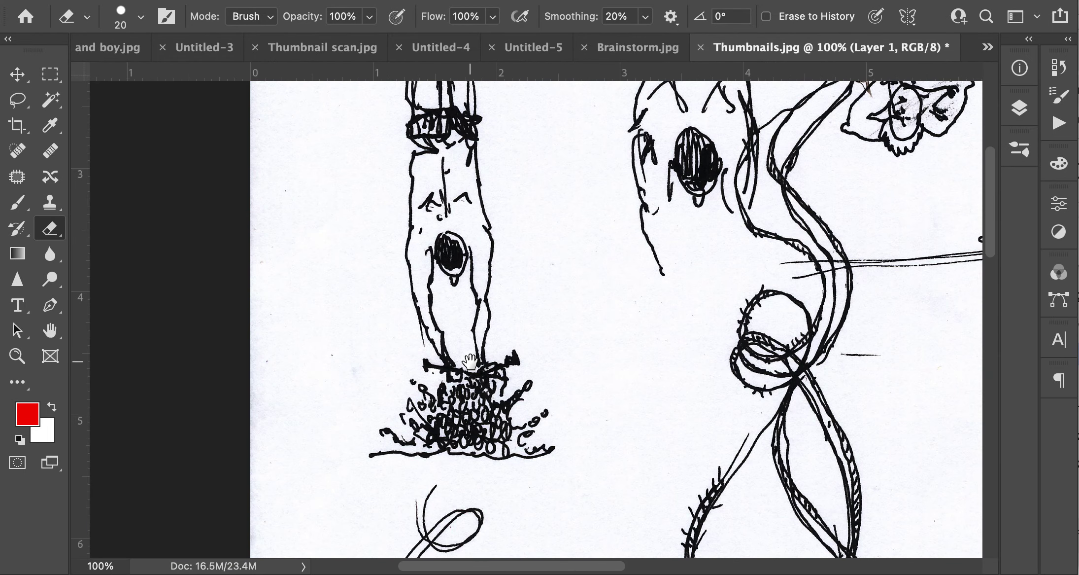
pyautogui.moveTo(469, 362); pyautogui.dragTo(465, 390)
pyautogui.scroll(1, 467, 319)
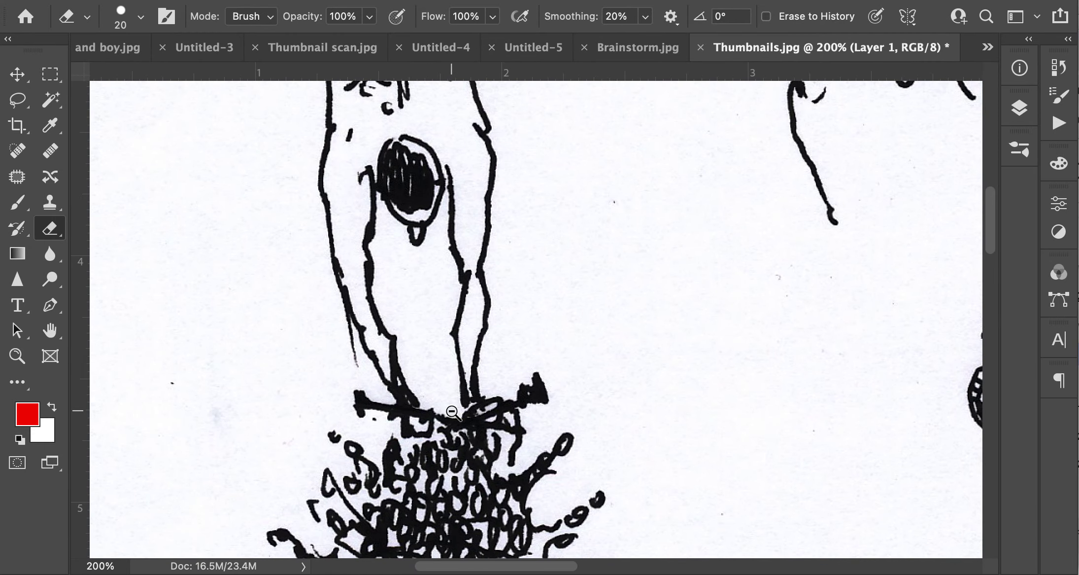
pyautogui.scroll(-1, 453, 413)
pyautogui.scroll(6, 453, 412)
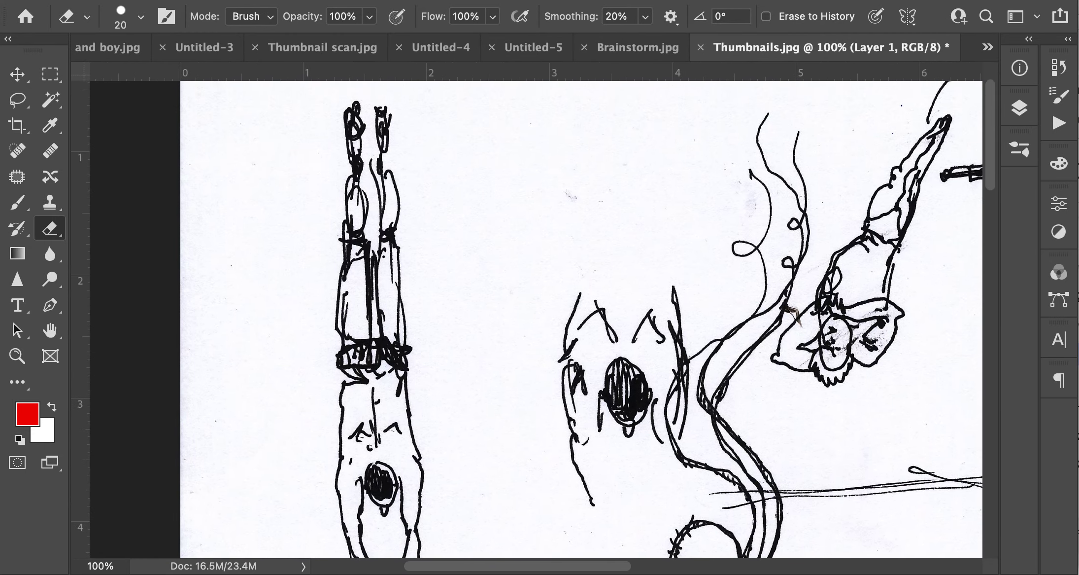
pyautogui.scroll(-5, 430, 506)
pyautogui.scroll(3, 430, 506)
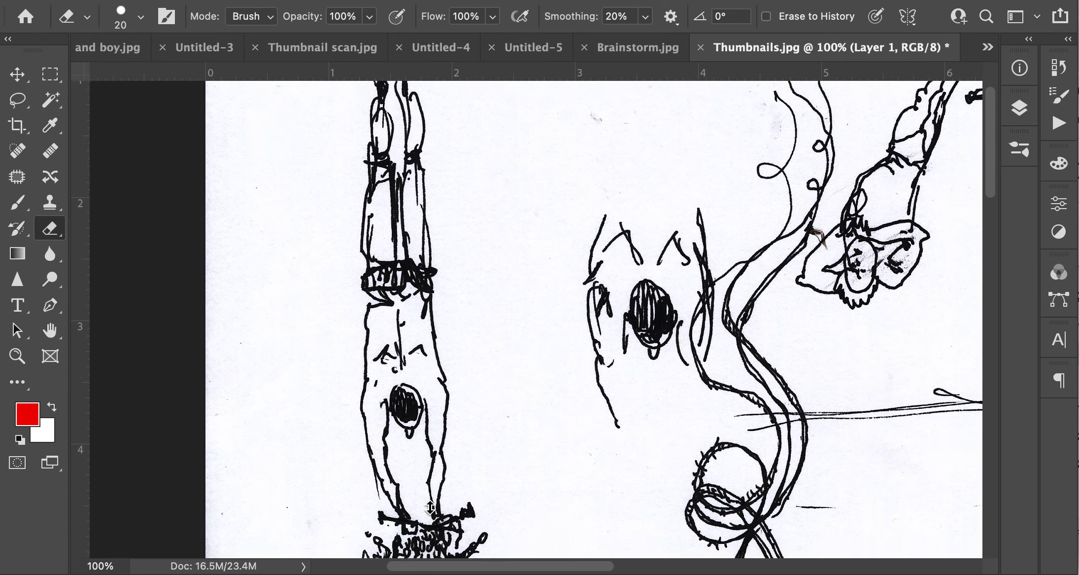
pyautogui.scroll(-2, 430, 506)
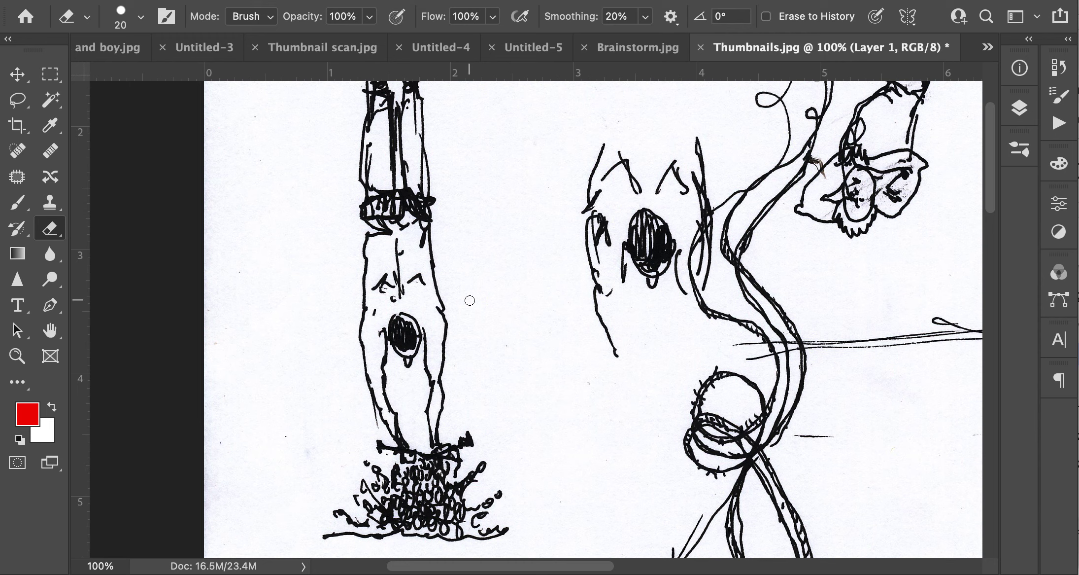
pyautogui.scroll(-2, 622, 343)
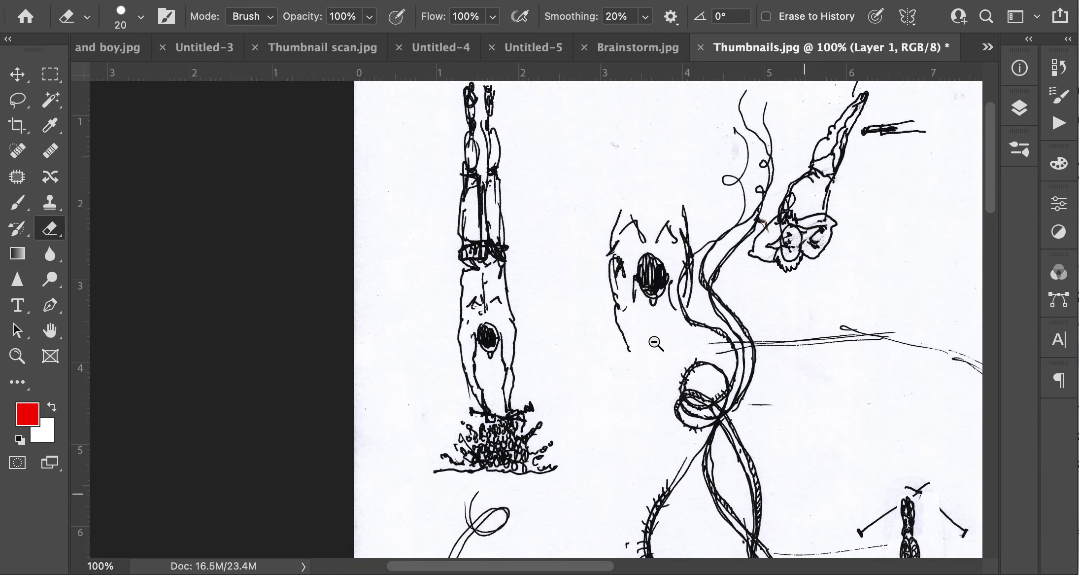
pyautogui.moveTo(689, 335)
pyautogui.mouseDown()
pyautogui.moveTo(553, 294)
pyautogui.moveTo(527, 326)
pyautogui.mouseUp()
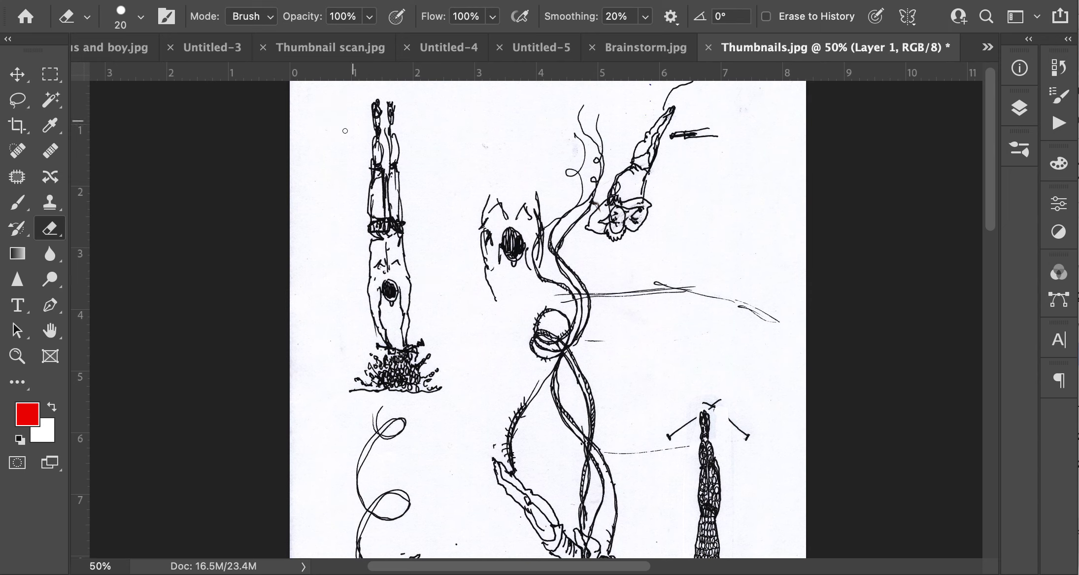
pyautogui.moveTo(640, 366); pyautogui.dragTo(552, 180)
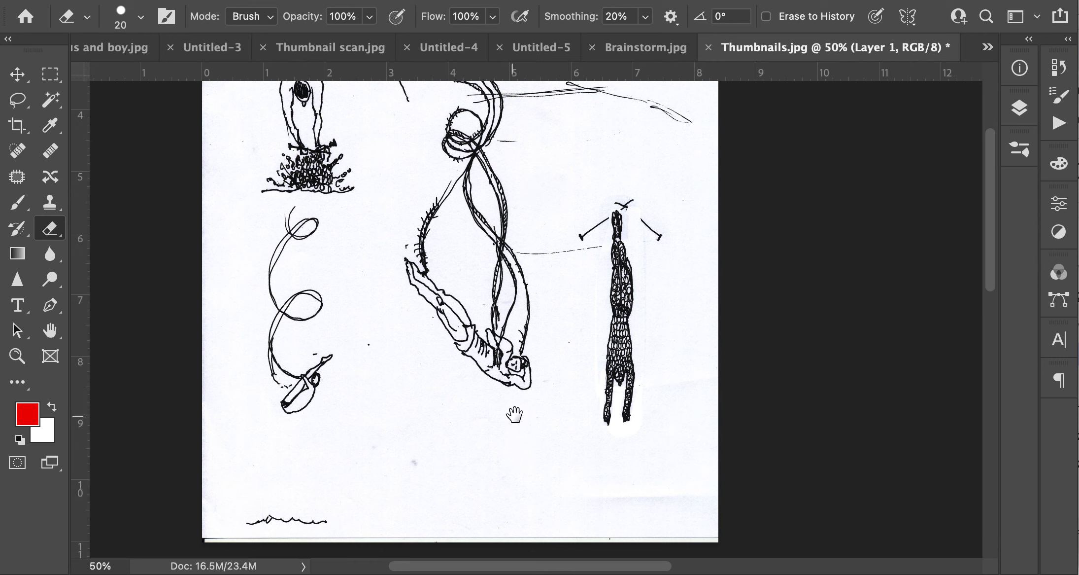
pyautogui.scroll(2, 513, 414)
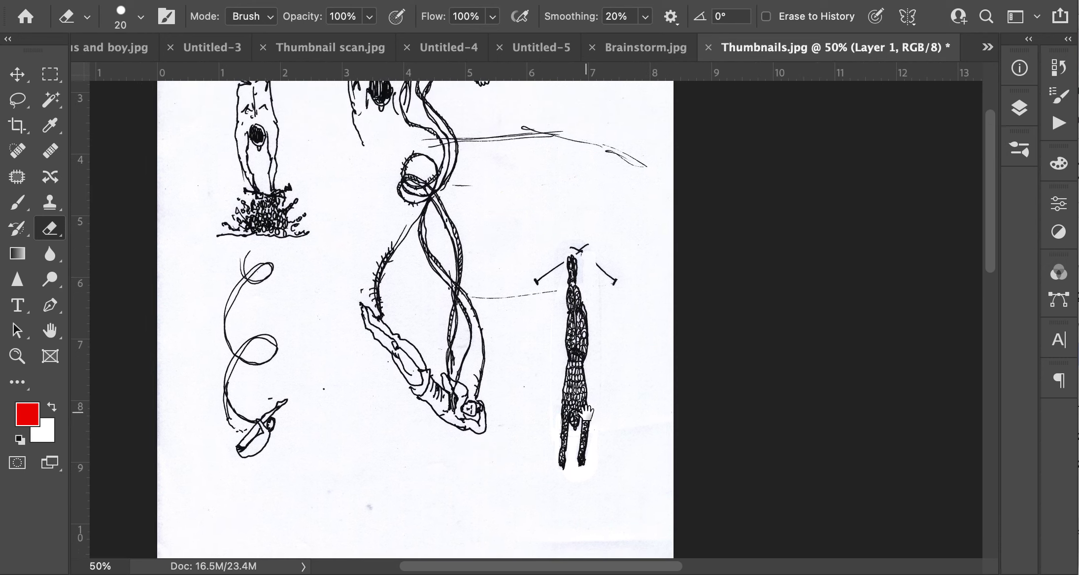
pyautogui.scroll(10, 584, 345)
pyautogui.moveTo(575, 340); pyautogui.dragTo(730, 286)
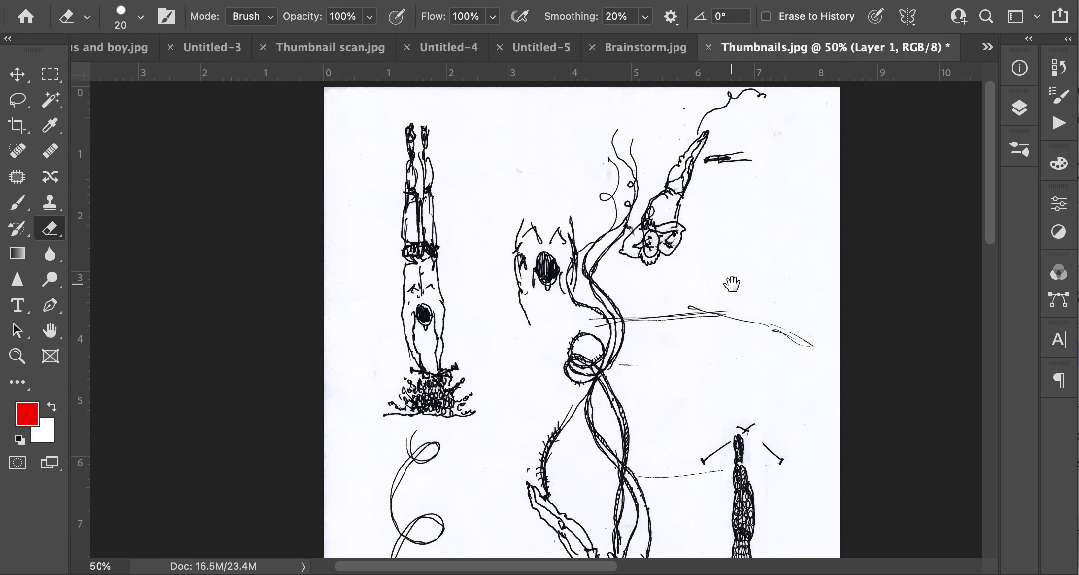
pyautogui.keyDown('super'); pyautogui.click(433, 346); pyautogui.keyUp('super')
pyautogui.keyDown('super'); pyautogui.click(432, 346); pyautogui.keyUp('super')
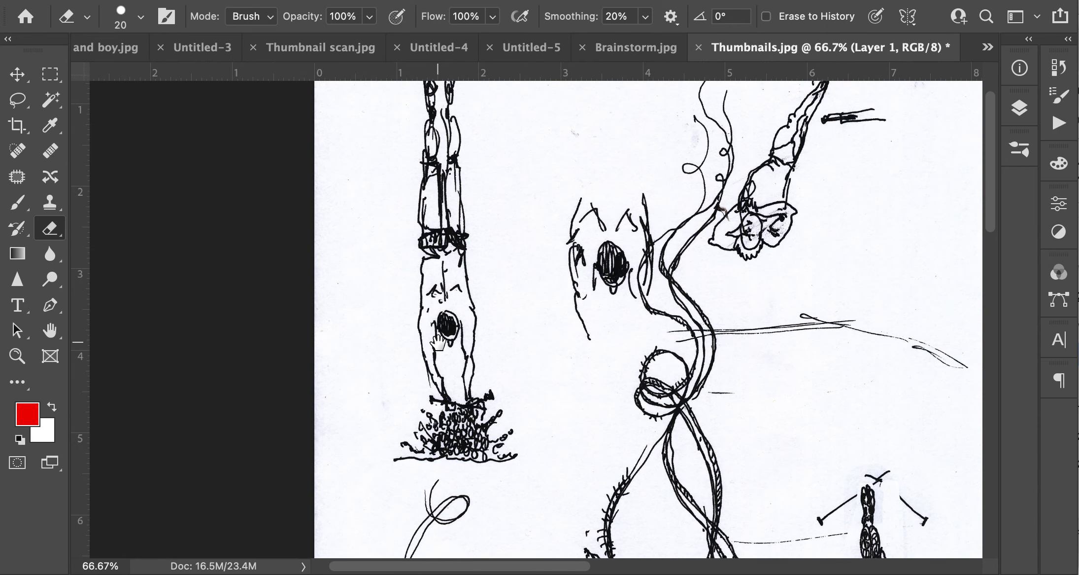
pyautogui.moveTo(432, 346); pyautogui.dragTo(488, 343)
pyautogui.keyDown('super'); pyautogui.click(470, 414); pyautogui.keyUp('super')
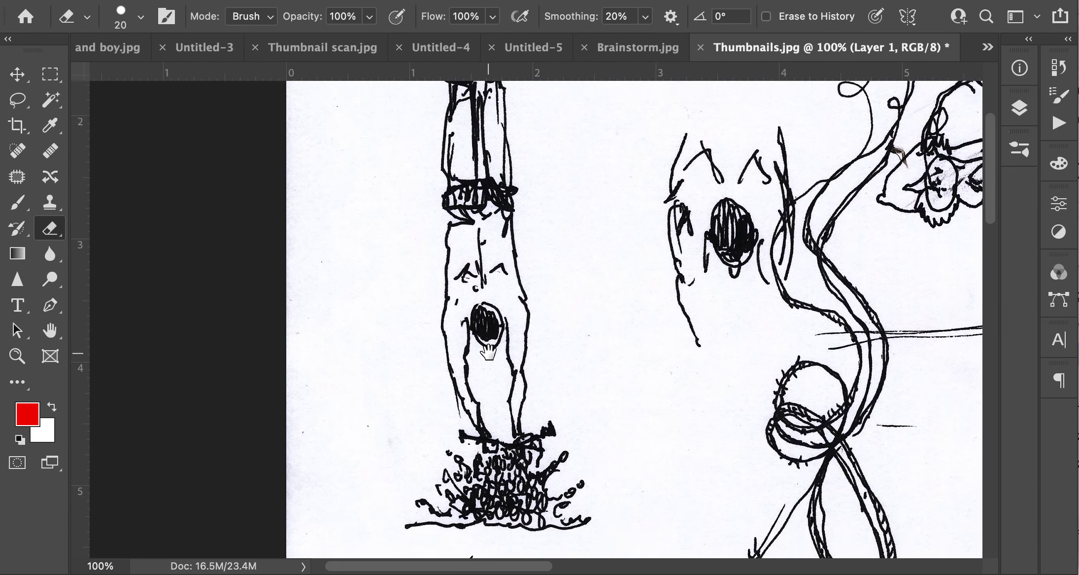
pyautogui.keyDown('alt'); pyautogui.click(488, 344); pyautogui.keyUp('alt')
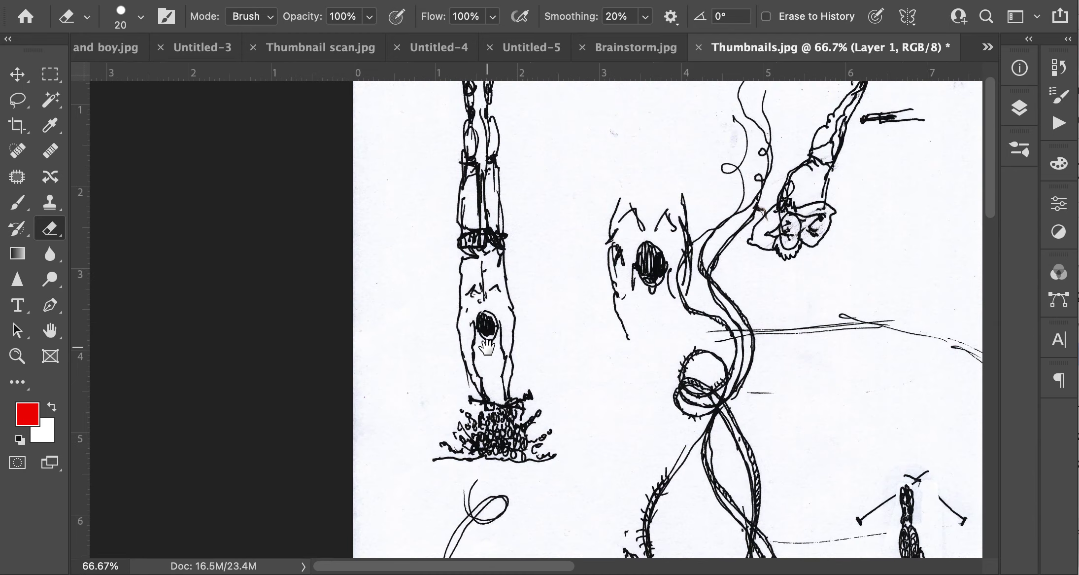
pyautogui.moveTo(506, 325); pyautogui.dragTo(487, 366)
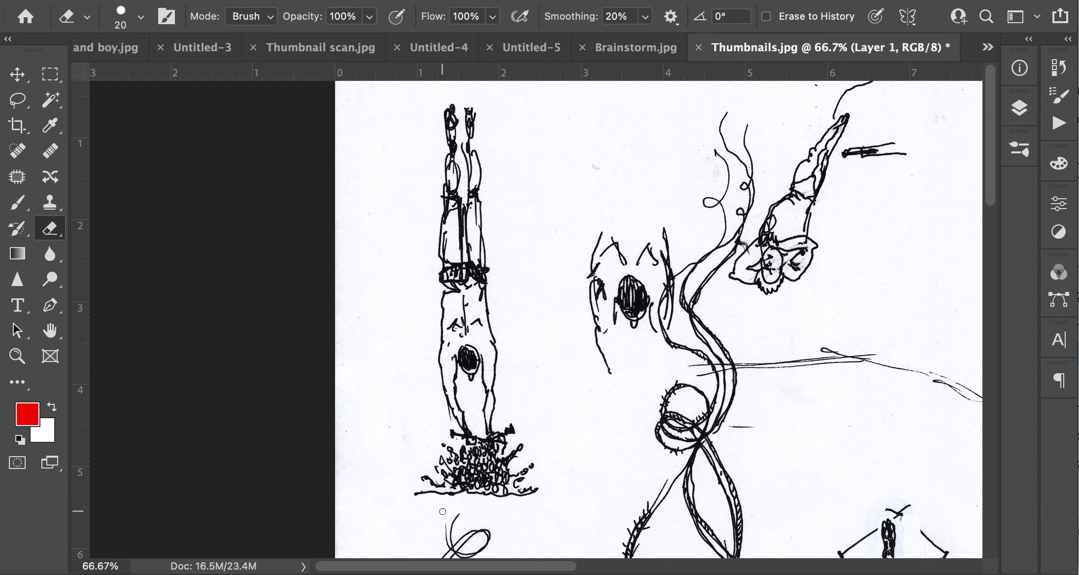
pyautogui.scroll(2, 443, 511)
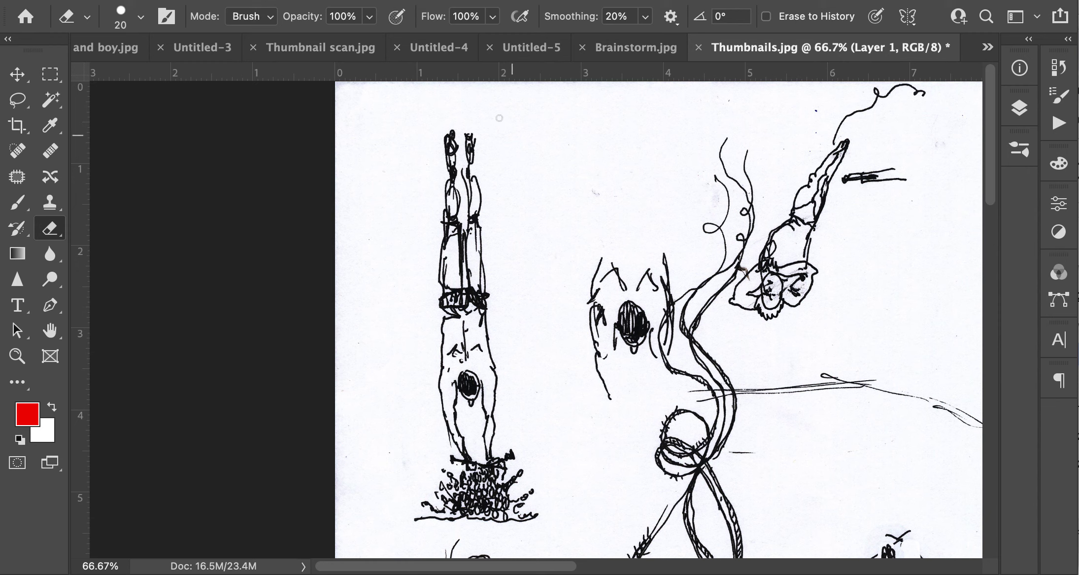
pyautogui.keyDown('super'); pyautogui.click(422, 118); pyautogui.keyUp('super')
pyautogui.click(532, 120)
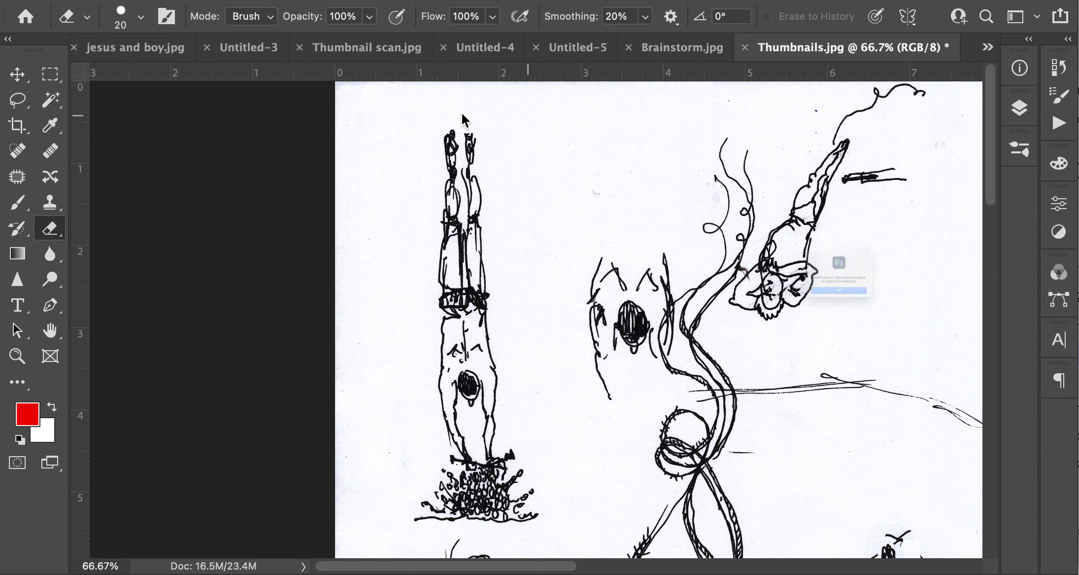
# Dismiss the no-layer warning and merge Layer 1 down into the Background layer.
pyautogui.click(799, 340)
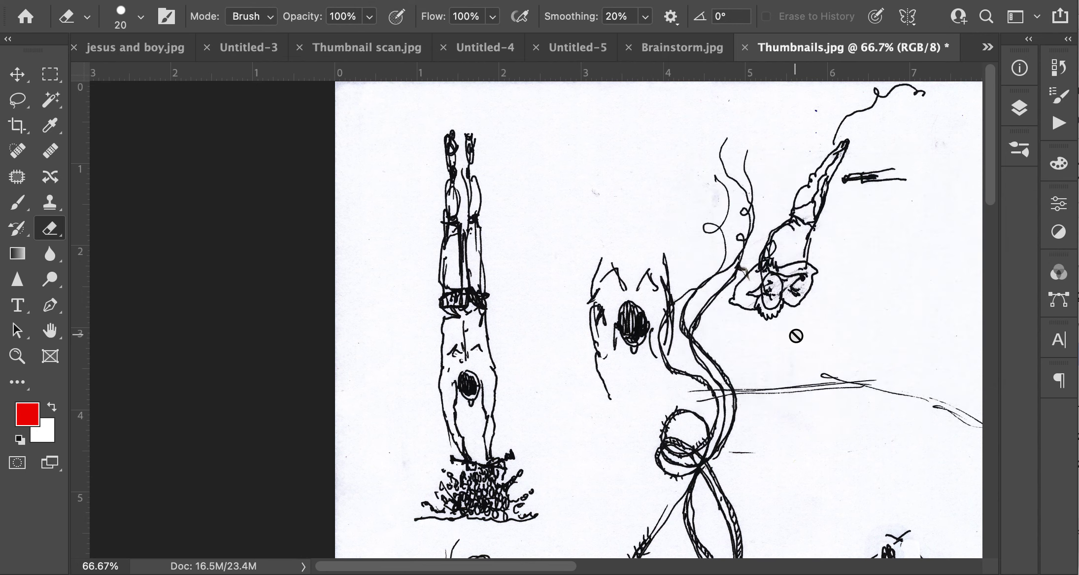
pyautogui.press('b')
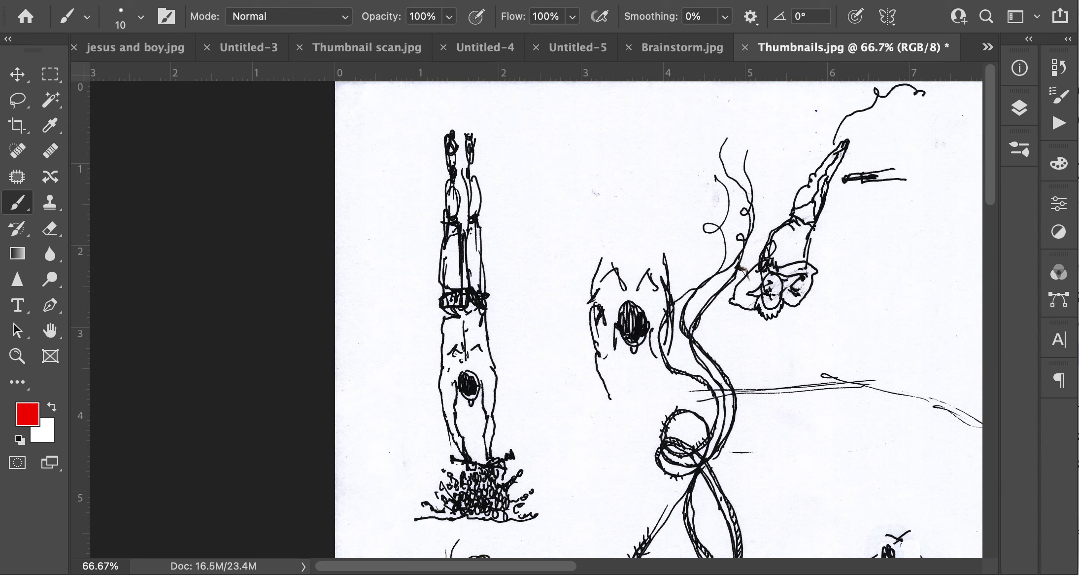
pyautogui.click(1019, 107)
pyautogui.click(851, 236)
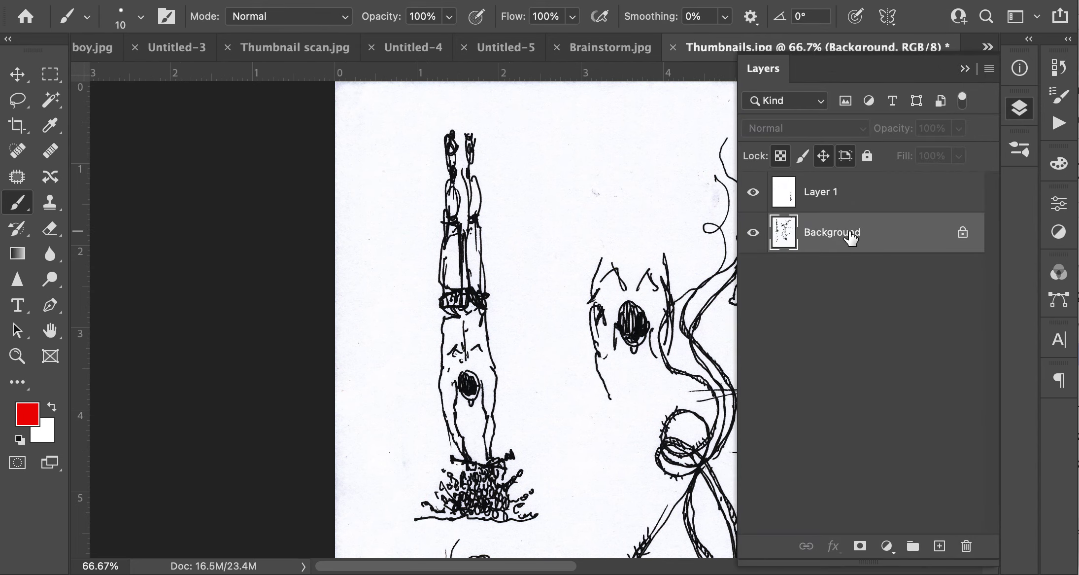
pyautogui.press('super+shift+e')
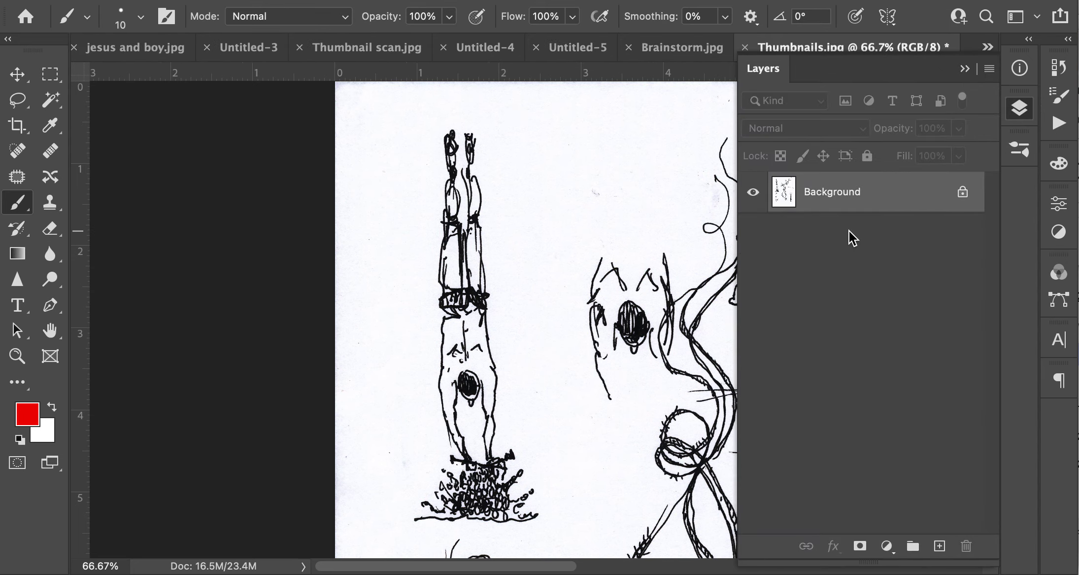
pyautogui.click(965, 69)
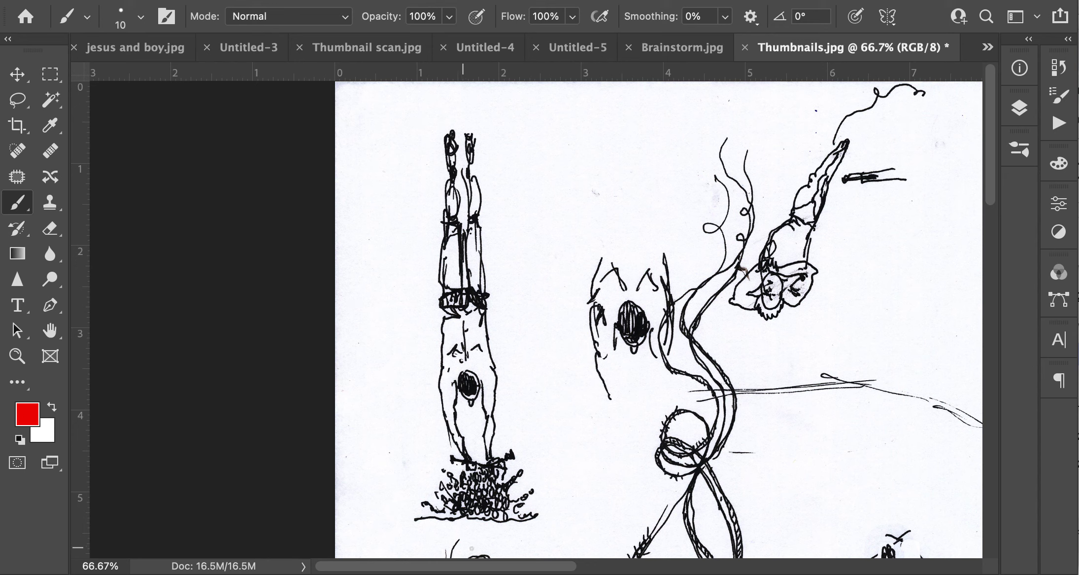
# Paint a red box around the upside-down diver, undoing a trial dividing line at the torso.
pyautogui.moveTo(418, 547)
pyautogui.mouseDown()
pyautogui.moveTo(564, 548)
pyautogui.moveTo(569, 327)
pyautogui.moveTo(550, 122)
pyautogui.moveTo(418, 107)
pyautogui.mouseUp()
pyautogui.moveTo(392, 172); pyautogui.dragTo(374, 541)
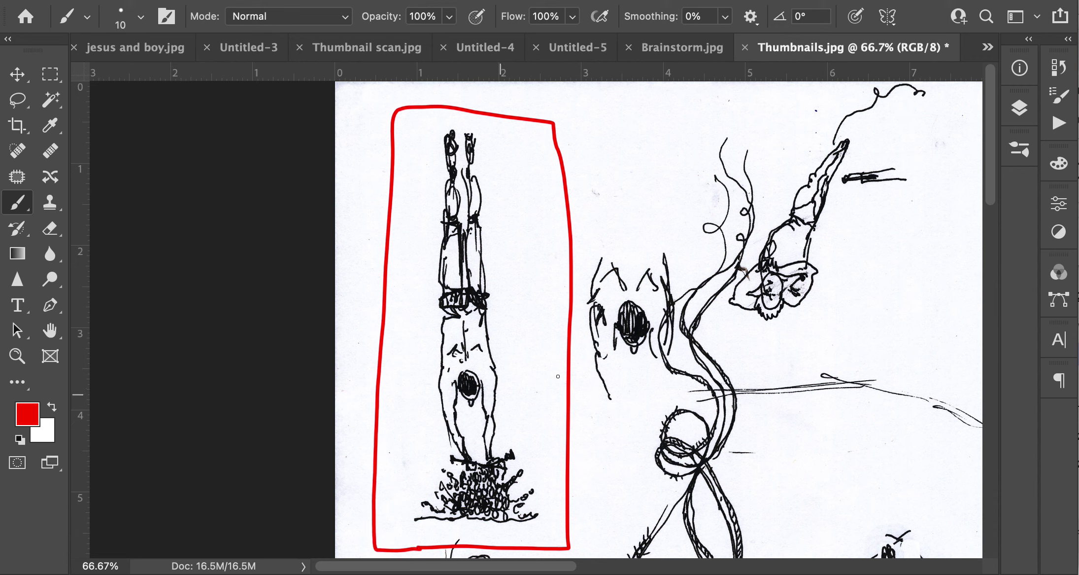
pyautogui.moveTo(569, 339); pyautogui.dragTo(382, 345)
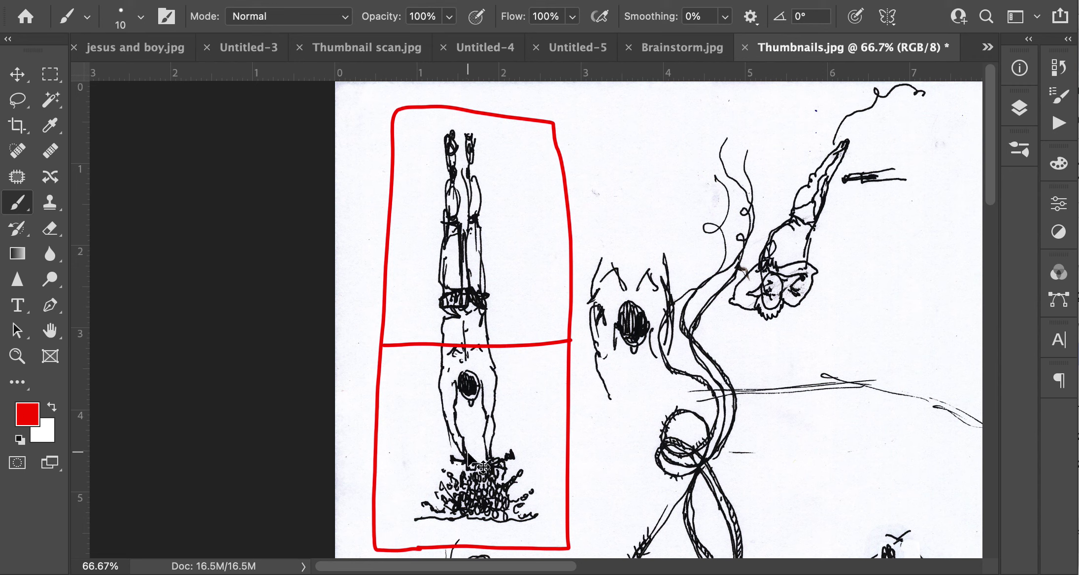
pyautogui.press('super+z')
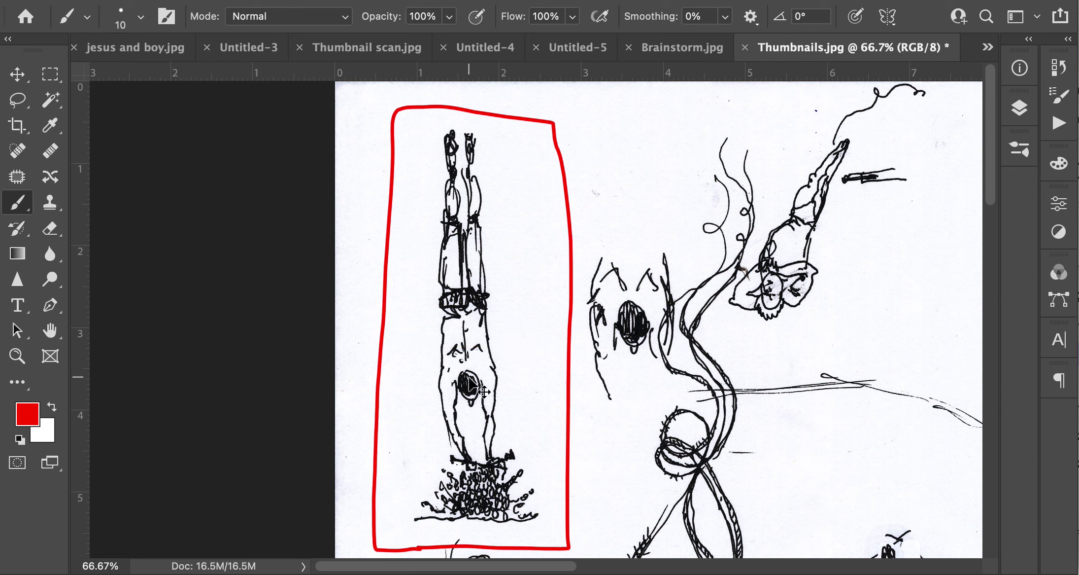
pyautogui.scroll(-3, 468, 384)
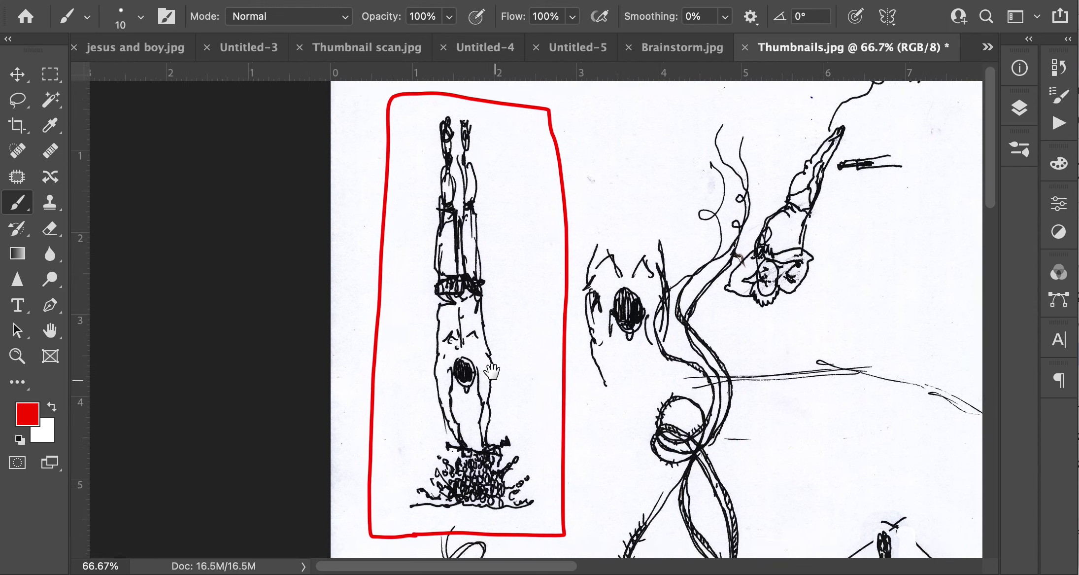
pyautogui.keyDown('alt'); pyautogui.keyDown('super'); pyautogui.click(513, 358); pyautogui.keyUp('super'); pyautogui.keyUp('alt')
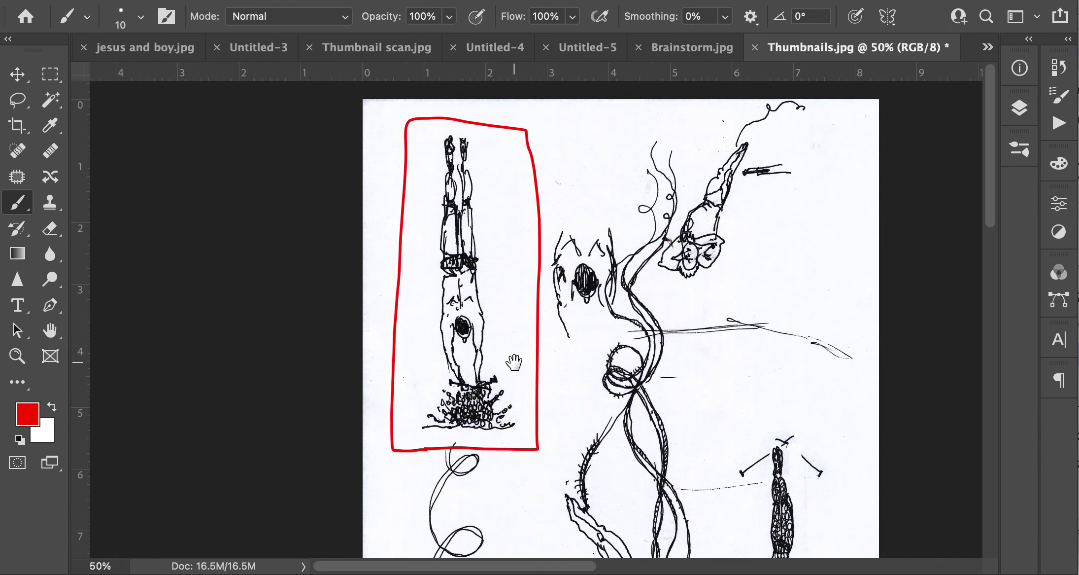
pyautogui.moveTo(513, 364); pyautogui.dragTo(498, 359)
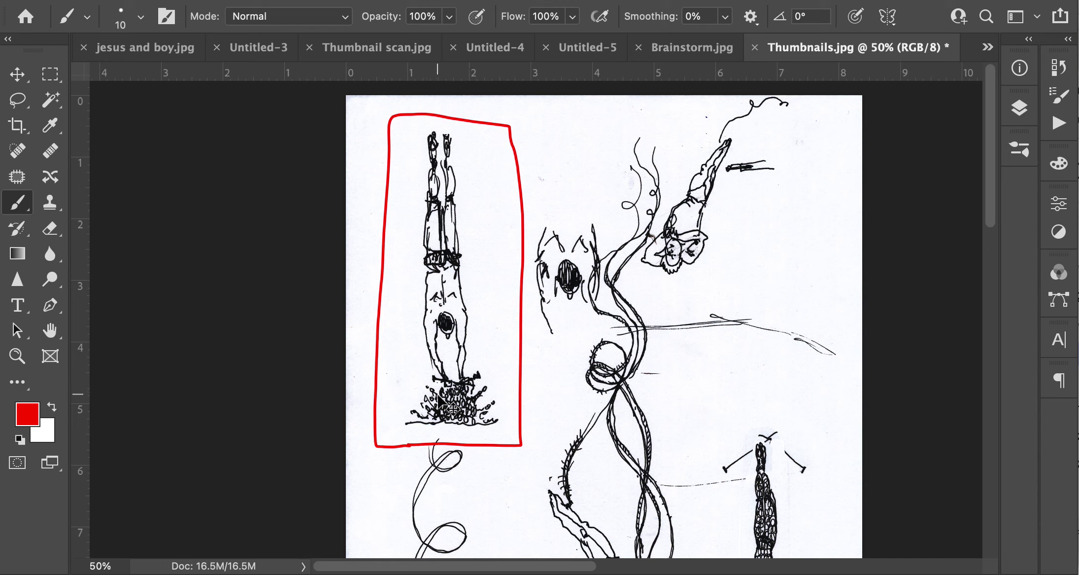
pyautogui.scroll(2, 450, 407)
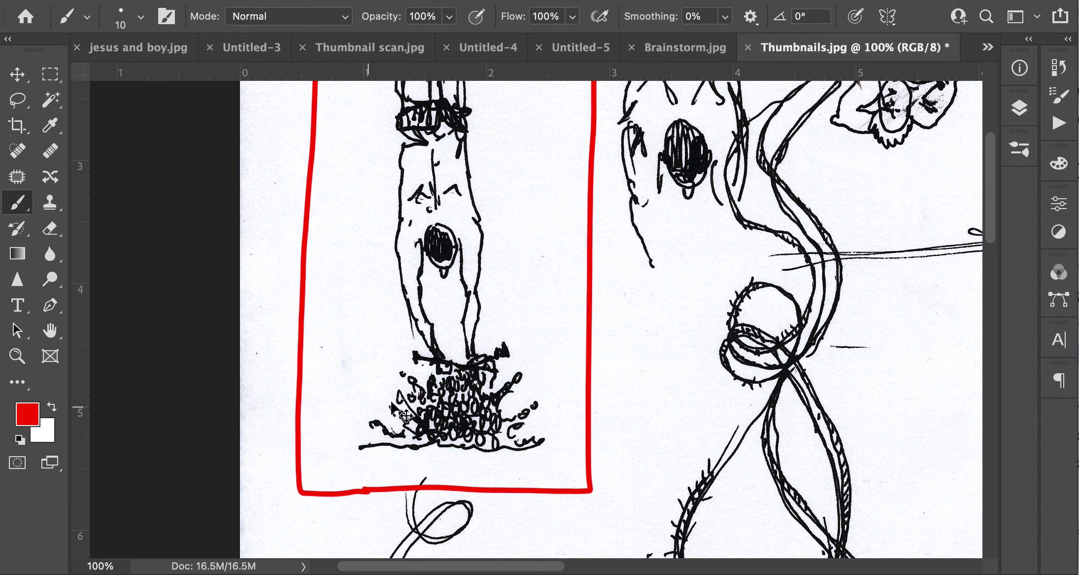
pyautogui.scroll(-2, 544, 333)
pyautogui.moveTo(536, 360); pyautogui.dragTo(458, 388)
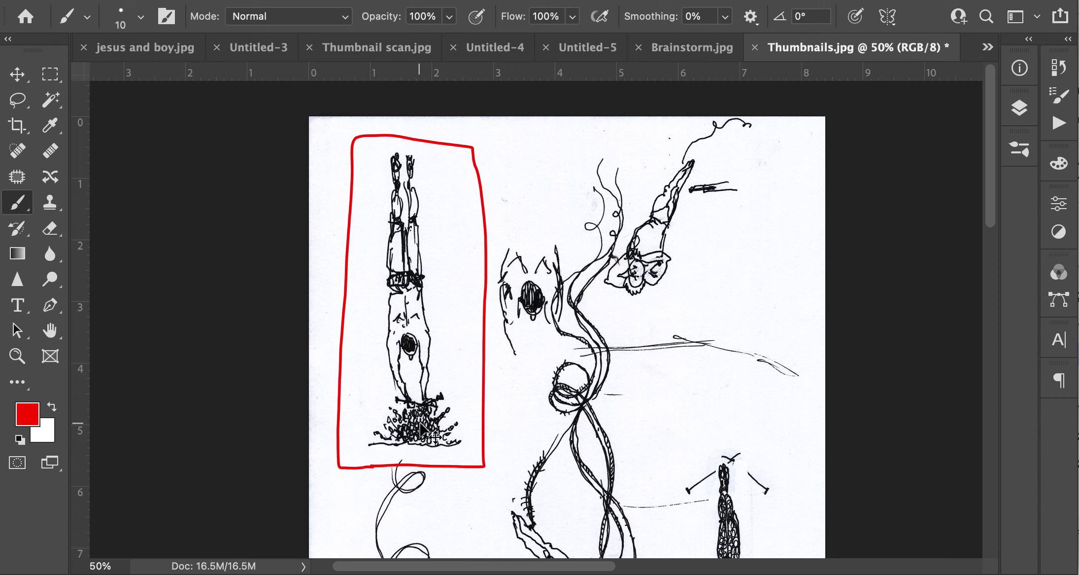
pyautogui.scroll(-2, 483, 414)
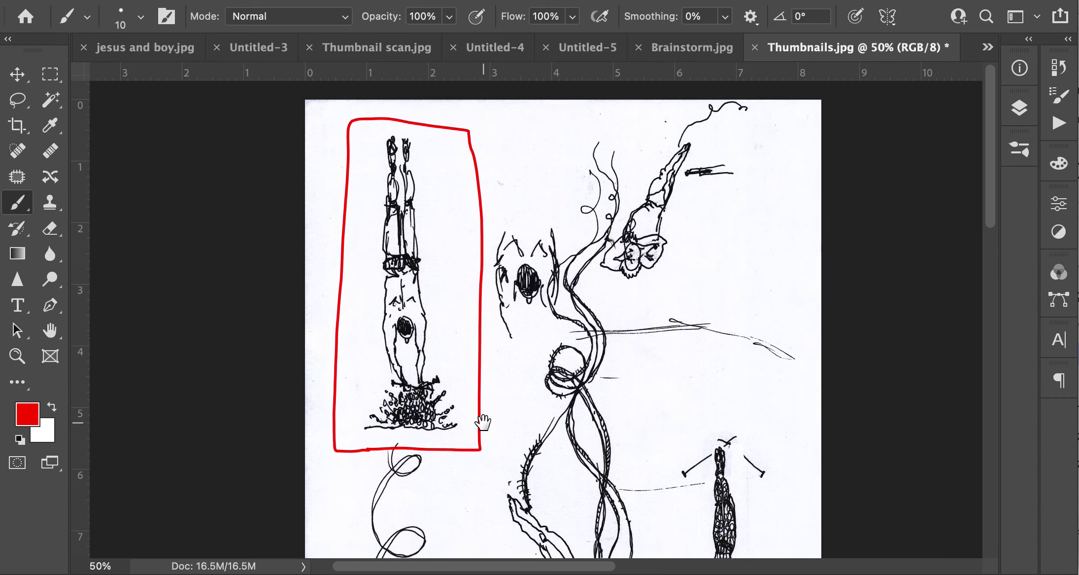
pyautogui.scroll(-6, 554, 427)
pyautogui.hscroll(1, 554, 428)
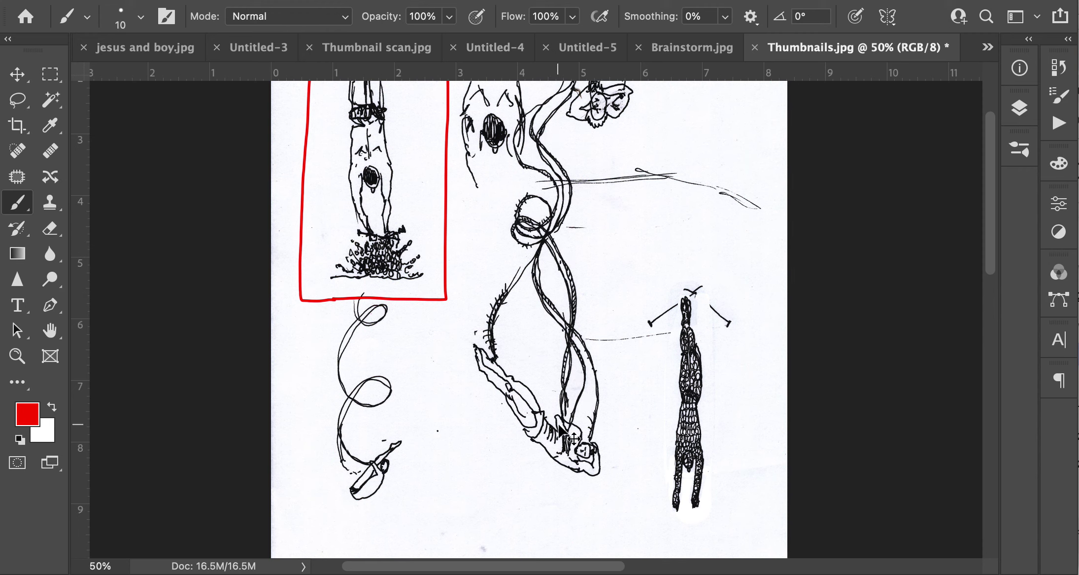
pyautogui.hscroll(-2, 557, 410)
pyautogui.scroll(-1, 557, 411)
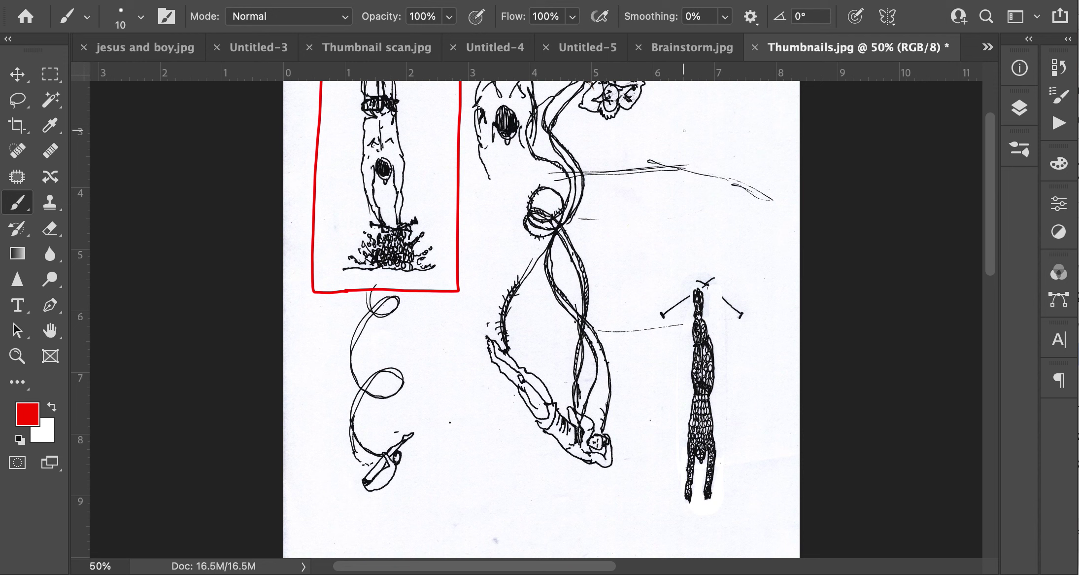
# Look over the Brainstorm.jpg sheet.
pyautogui.click(691, 46)
pyautogui.hscroll(-3, 458, 261)
pyautogui.scroll(-1, 458, 260)
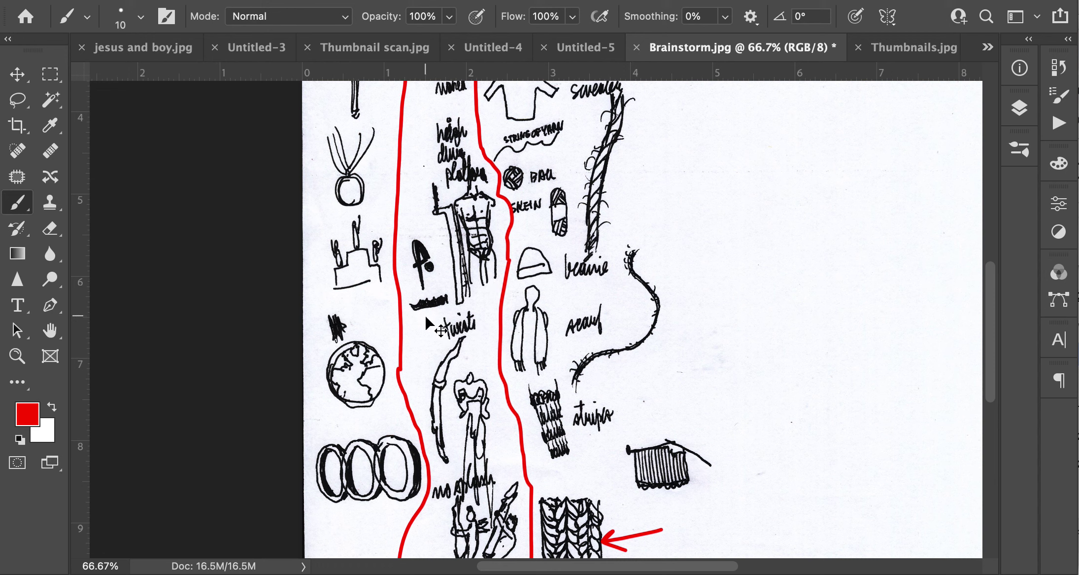
# Return to Thumbnails.jpg, pan over the red-boxed diver, then bring up the project-sheet PDF.
pyautogui.click(907, 47)
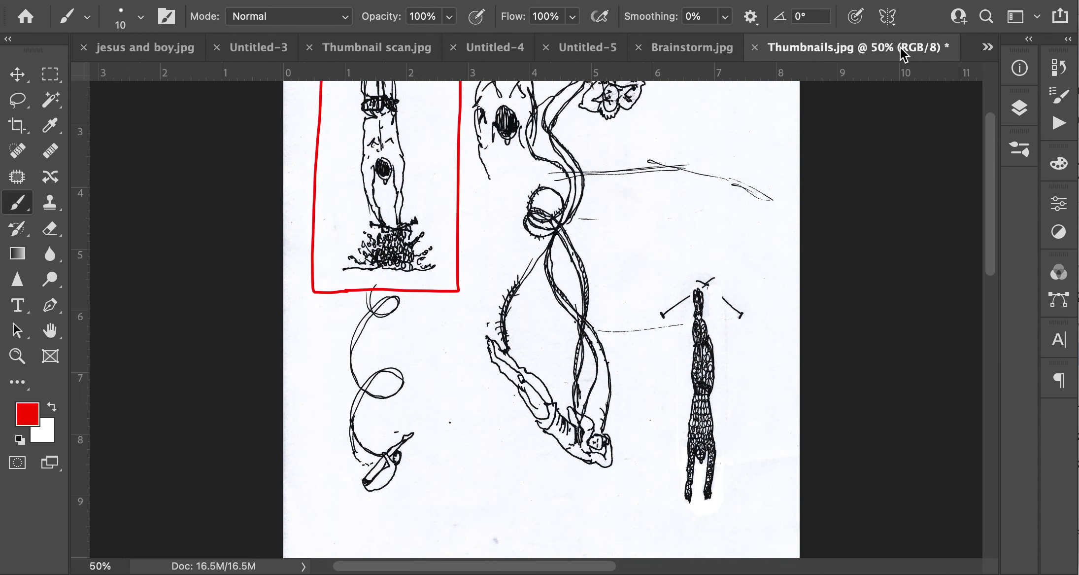
pyautogui.moveTo(586, 220); pyautogui.dragTo(598, 338)
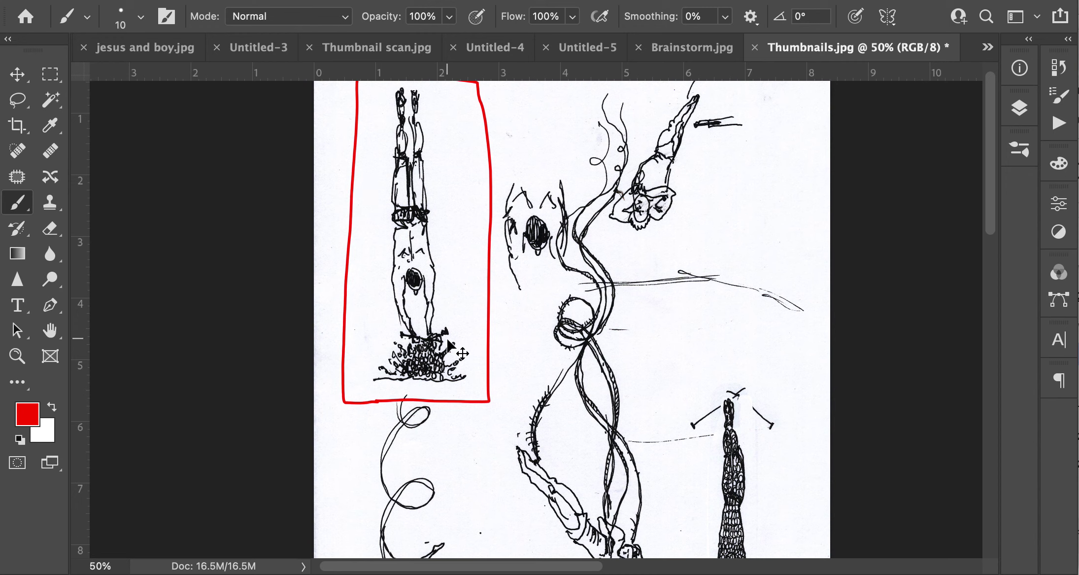
pyautogui.moveTo(465, 325); pyautogui.dragTo(483, 392)
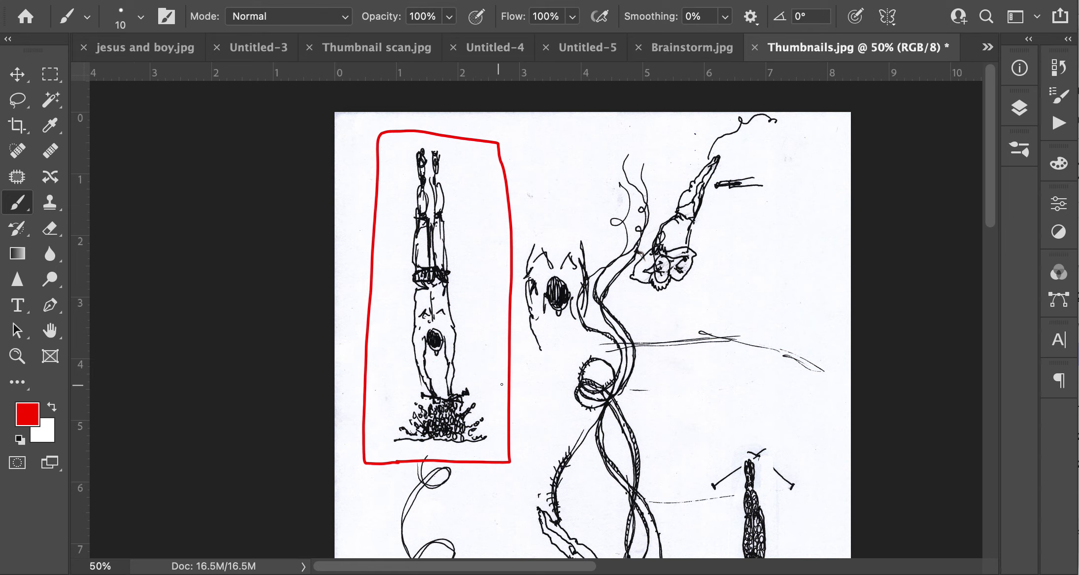
pyautogui.scroll(-1, 493, 379)
pyautogui.scroll(2, 409, 374)
pyautogui.moveTo(461, 261); pyautogui.dragTo(443, 403)
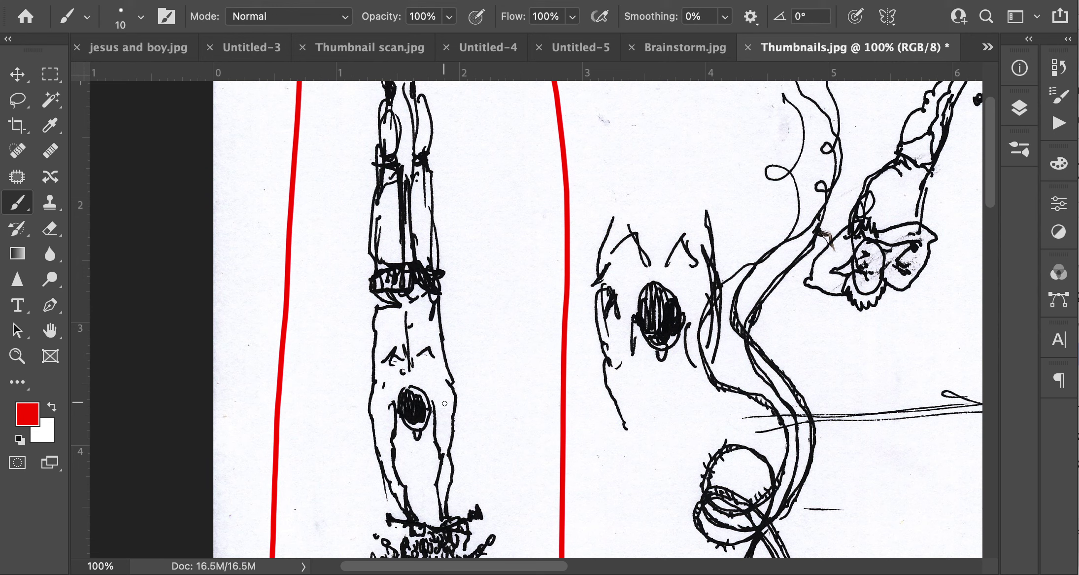
pyautogui.scroll(-2, 567, 373)
pyautogui.scroll(-3, 531, 394)
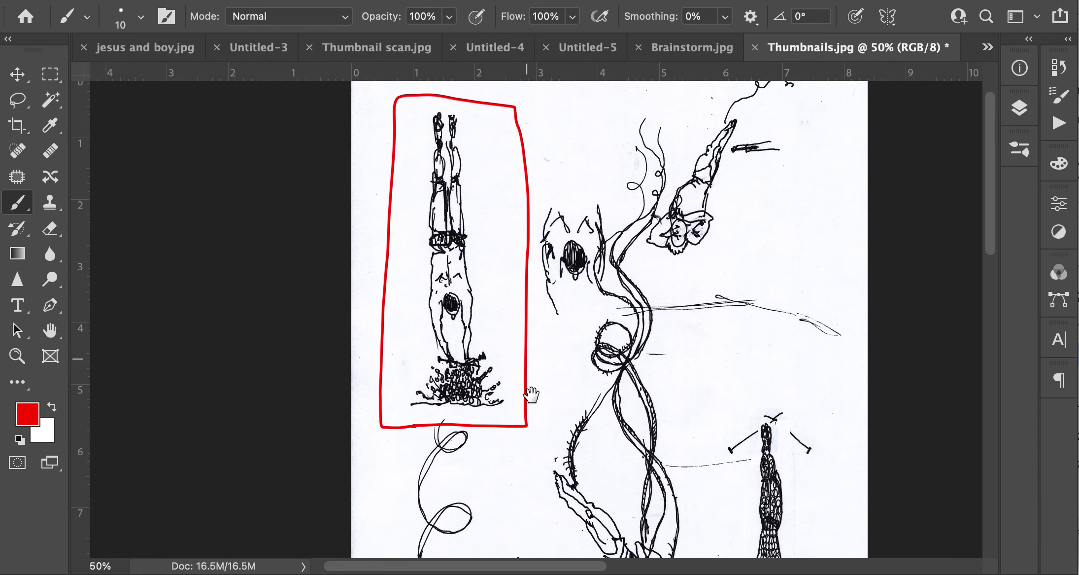
pyautogui.press('super+Tab')
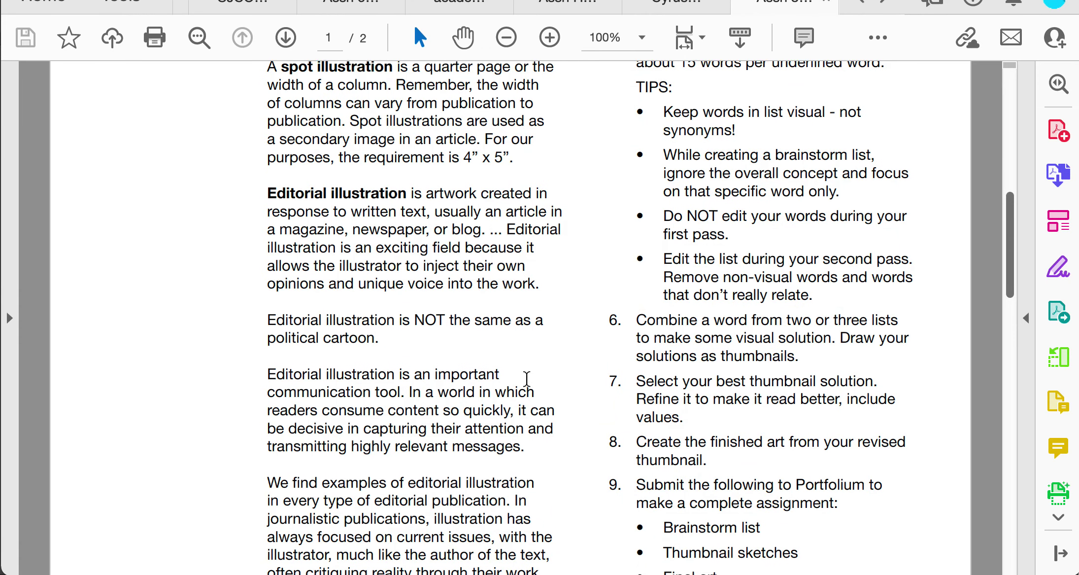
# Scroll through page 2, highlighting the 'Your brainstorm list' line and reading the schedule and grading notes.
pyautogui.scroll(-5, 528, 345)
pyautogui.scroll(-10, 526, 378)
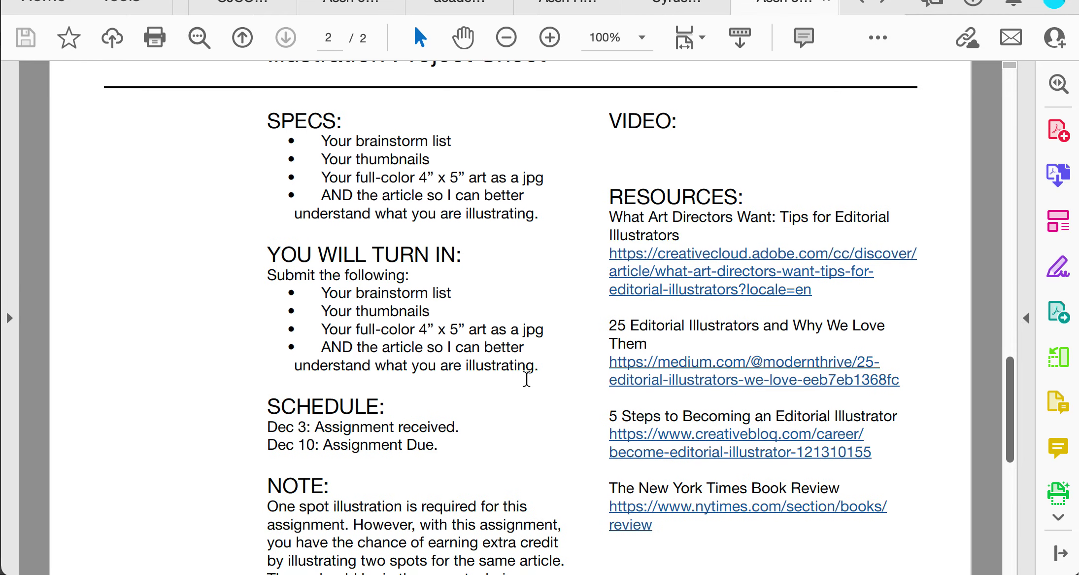
pyautogui.moveTo(323, 293); pyautogui.dragTo(542, 366)
pyautogui.click(113, 366)
pyautogui.scroll(-5, 231, 350)
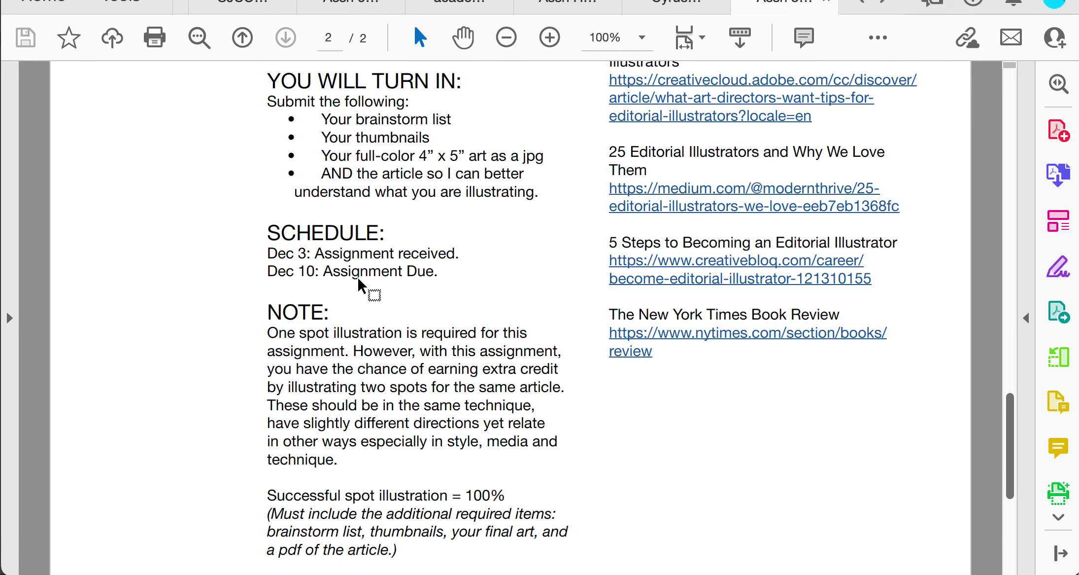
pyautogui.scroll(1, 362, 285)
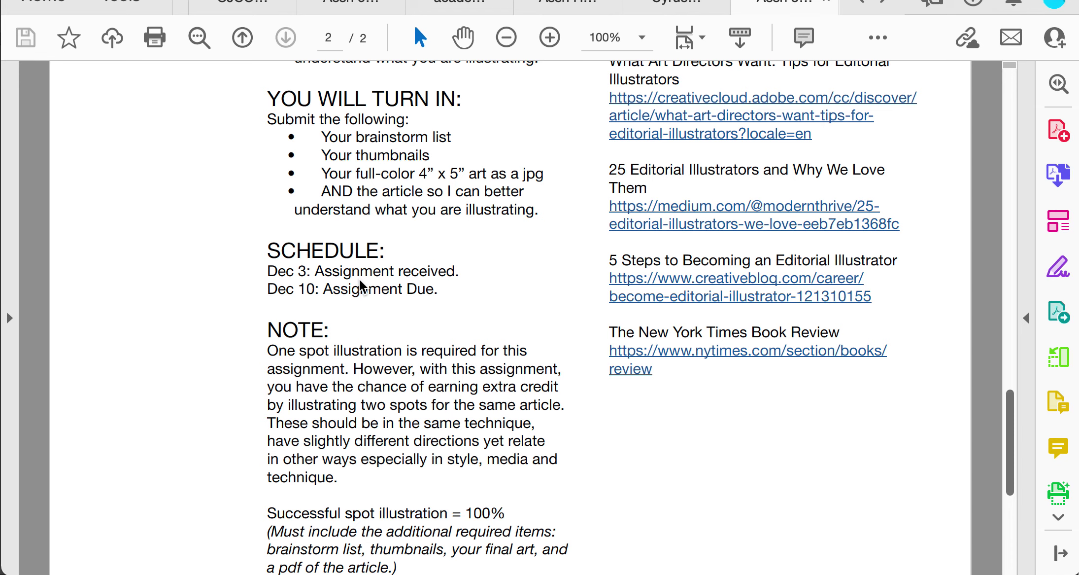
pyautogui.scroll(-5, 362, 284)
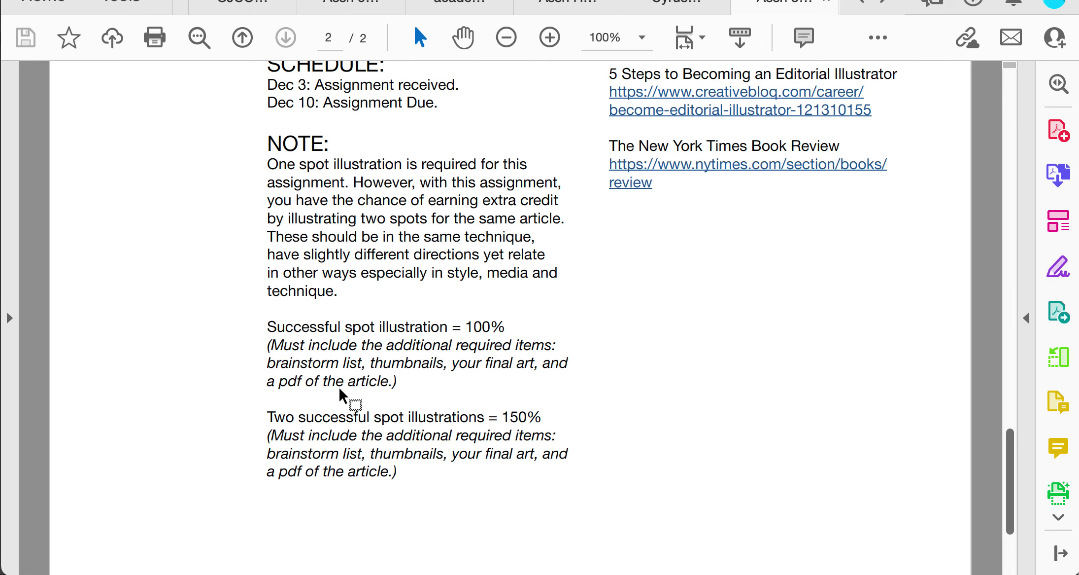
pyautogui.scroll(-3, 349, 392)
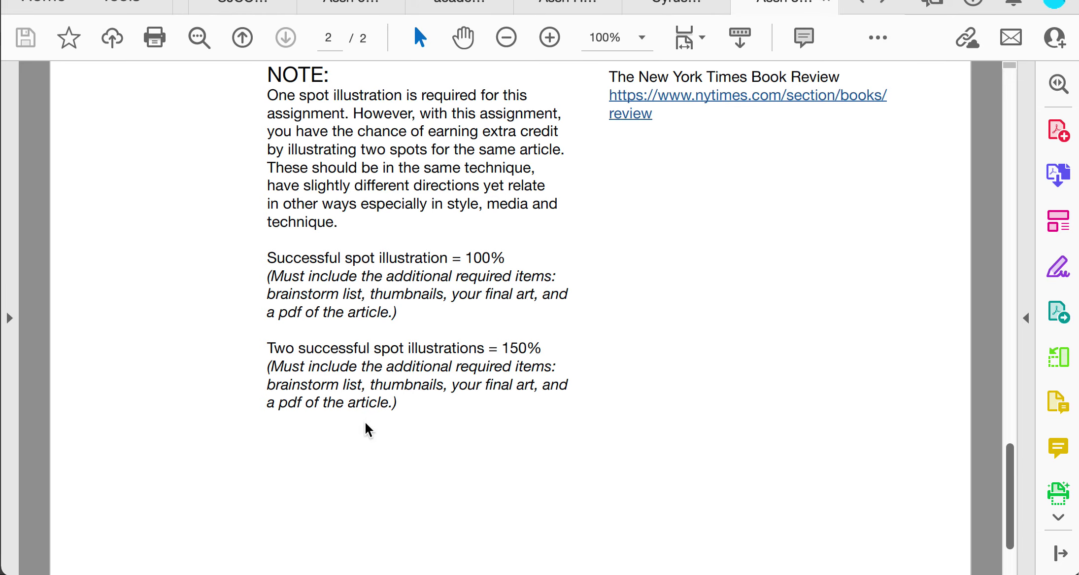
pyautogui.scroll(1, 365, 424)
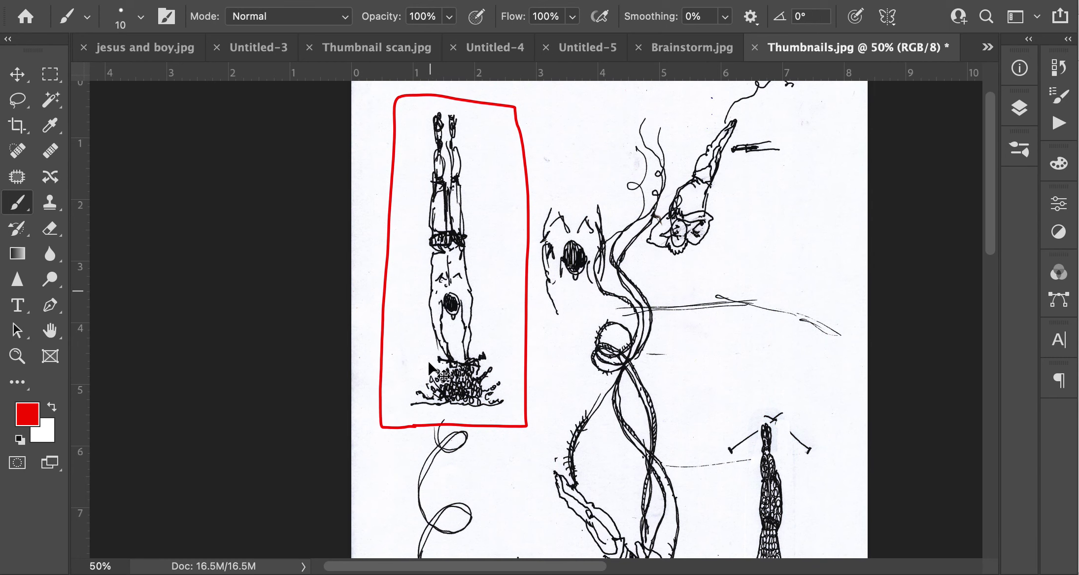
# Sketch trial red boxes around the central and right-hand diver figures, then undo them.
pyautogui.scroll(-5, 641, 432)
pyautogui.scroll(3, 641, 432)
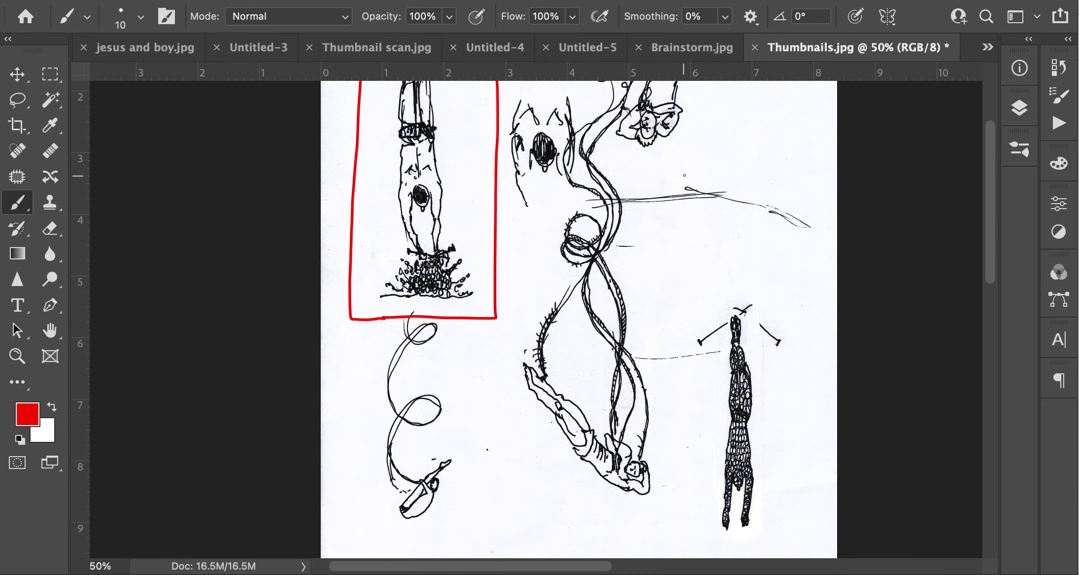
pyautogui.moveTo(588, 168); pyautogui.dragTo(683, 168)
pyautogui.moveTo(552, 171)
pyautogui.mouseDown()
pyautogui.moveTo(493, 313)
pyautogui.moveTo(512, 492)
pyautogui.moveTo(675, 513)
pyautogui.moveTo(671, 307)
pyautogui.mouseUp()
pyautogui.moveTo(671, 257); pyautogui.dragTo(672, 137)
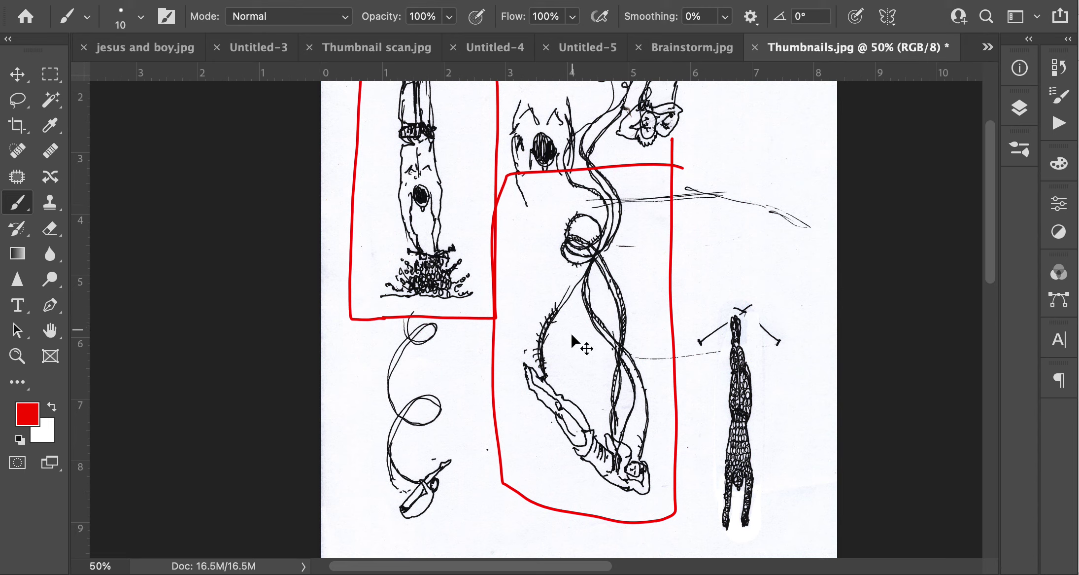
pyautogui.moveTo(776, 286)
pyautogui.mouseDown()
pyautogui.moveTo(674, 333)
pyautogui.moveTo(694, 561)
pyautogui.moveTo(752, 559)
pyautogui.moveTo(793, 540)
pyautogui.moveTo(781, 292)
pyautogui.mouseUp()
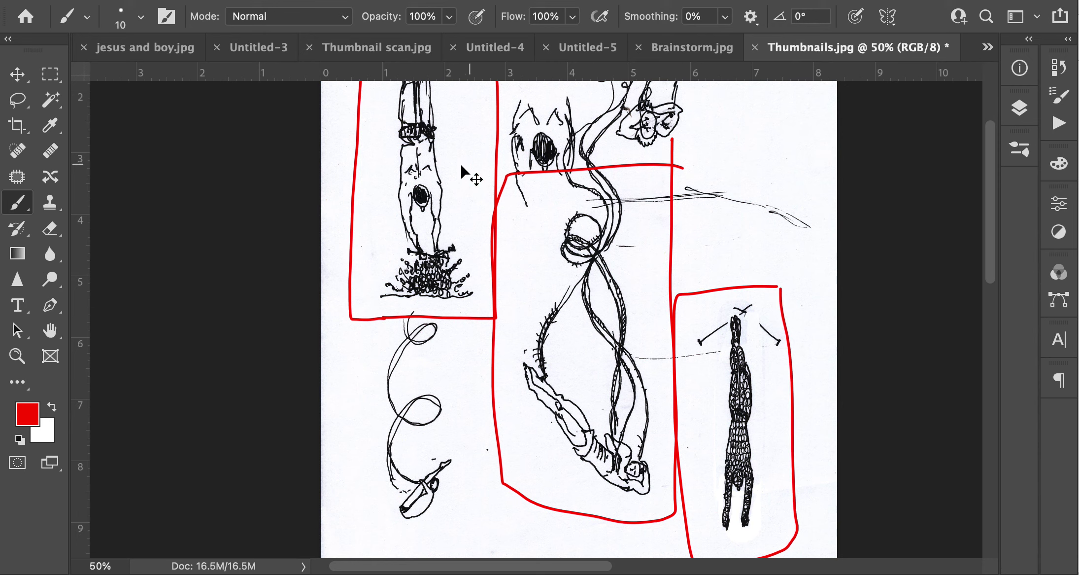
pyautogui.press('super+z')
pyautogui.press('super+z')
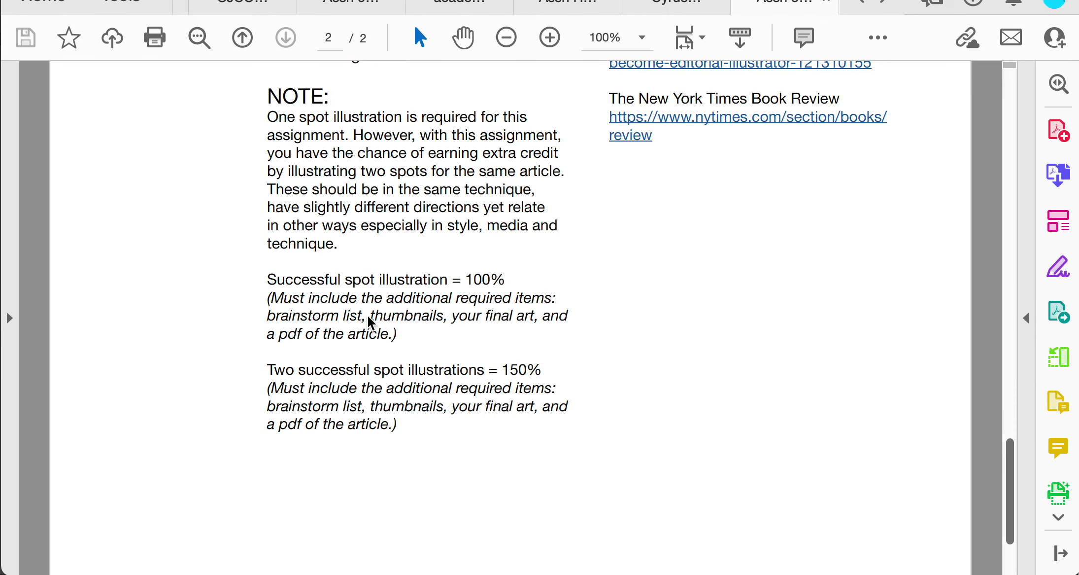
pyautogui.scroll(3, 521, 253)
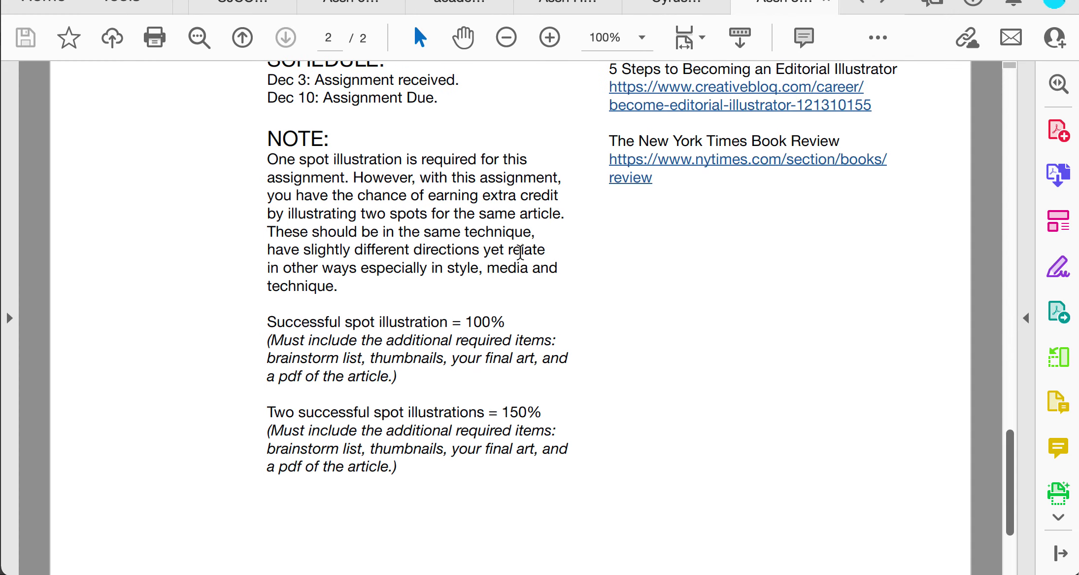
pyautogui.scroll(12, 521, 253)
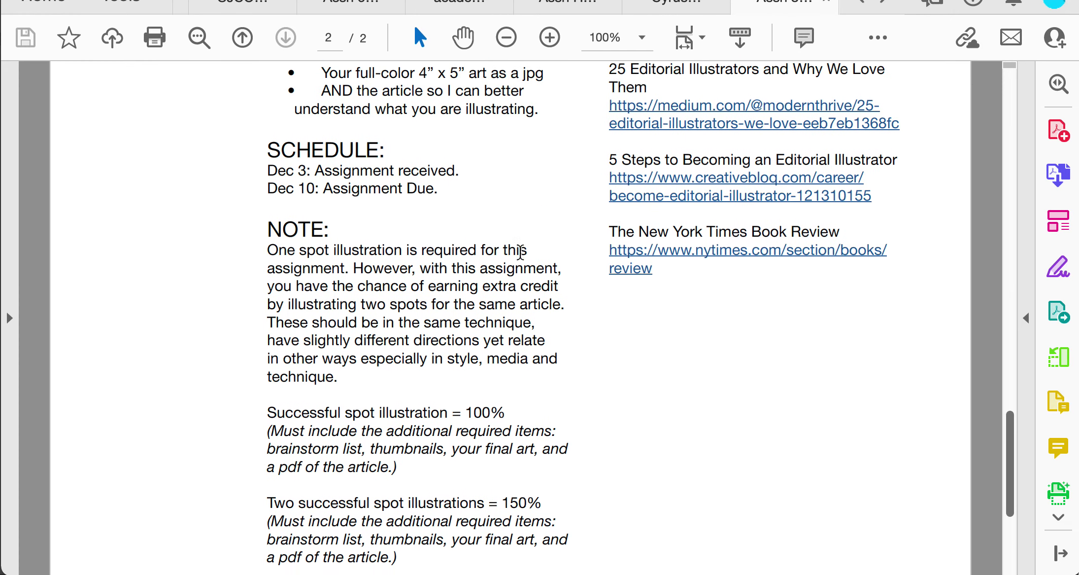
pyautogui.scroll(-8, 520, 252)
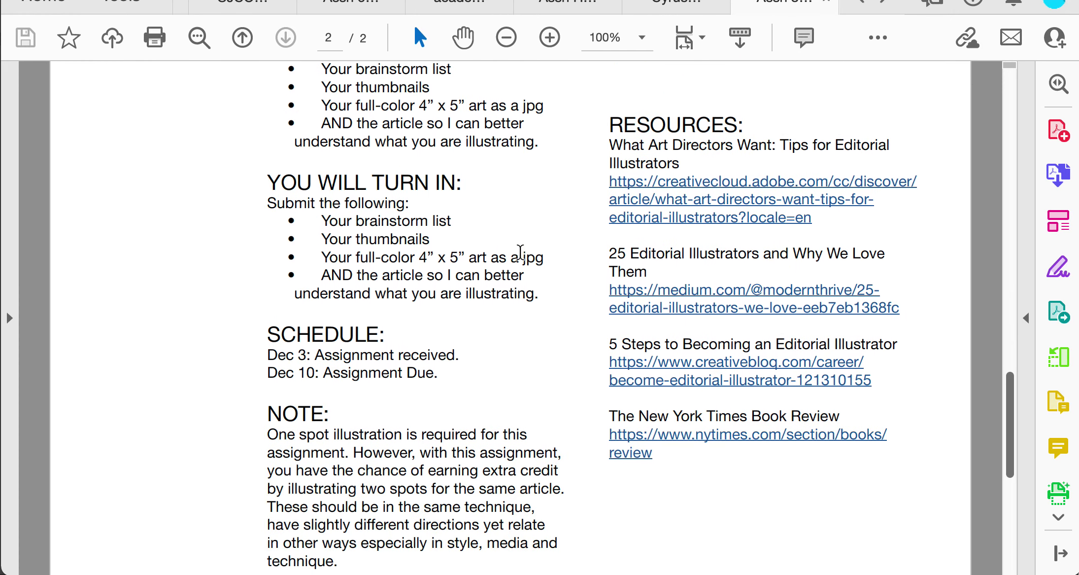
pyautogui.scroll(-6, 520, 252)
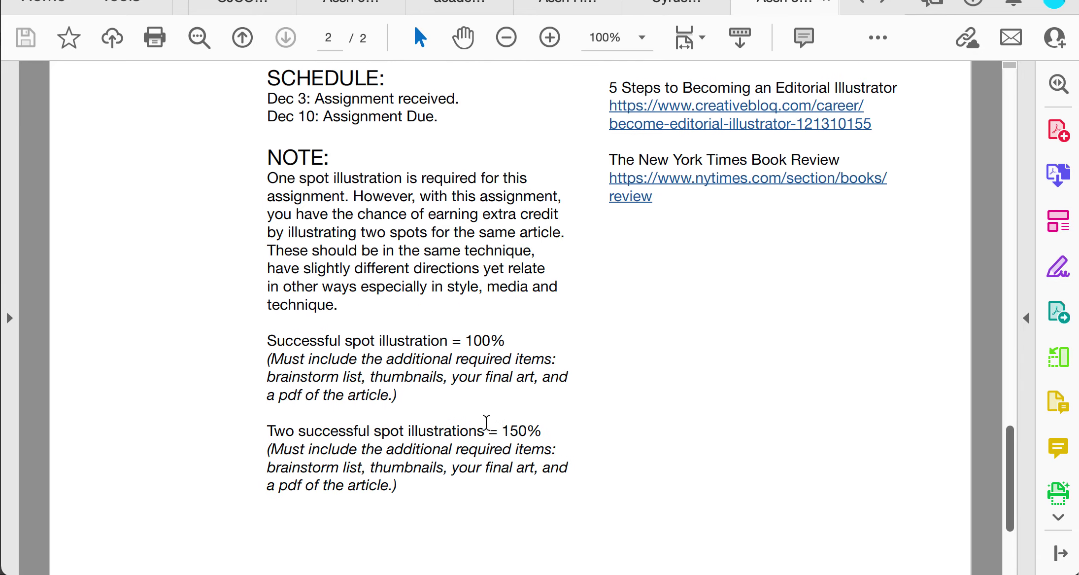